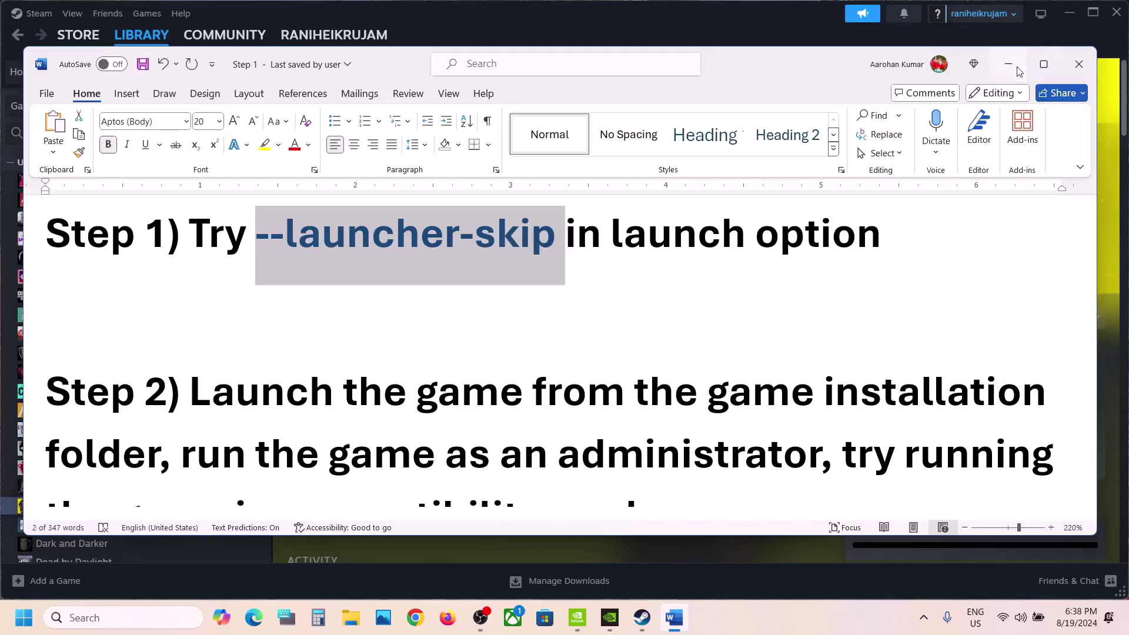
# Step: Switch to Steam, set Cyberpunk 2077's launch options to --launcher-skip in its properties, and close the properties
pyautogui.click(1008, 63)
pyautogui.rightClick(101, 513)
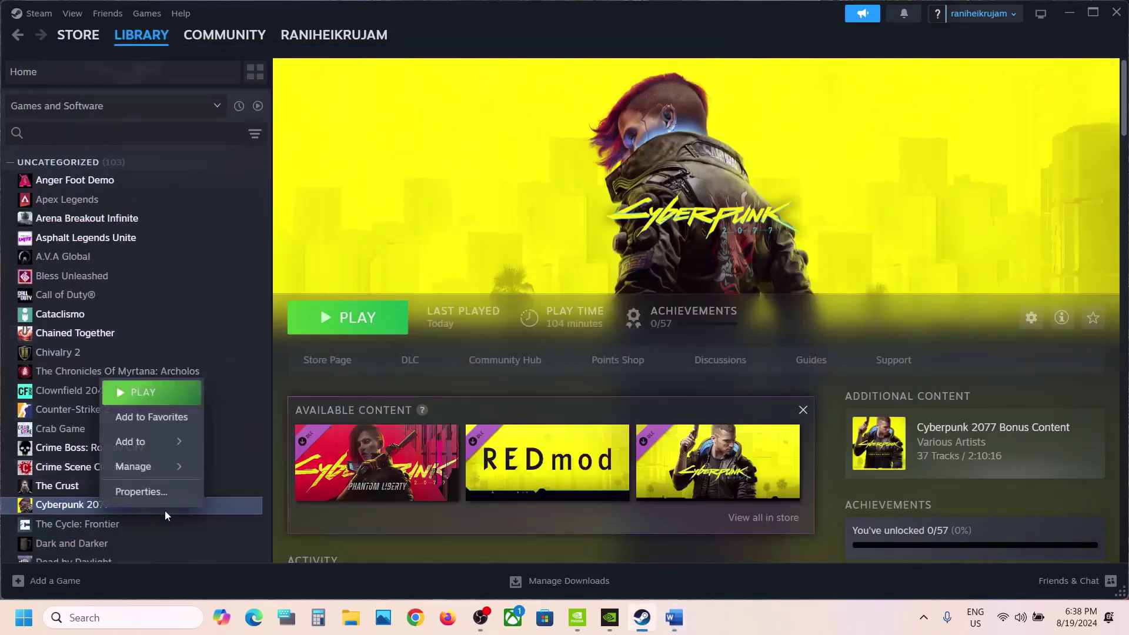
pyautogui.click(160, 490)
pyautogui.click(490, 369)
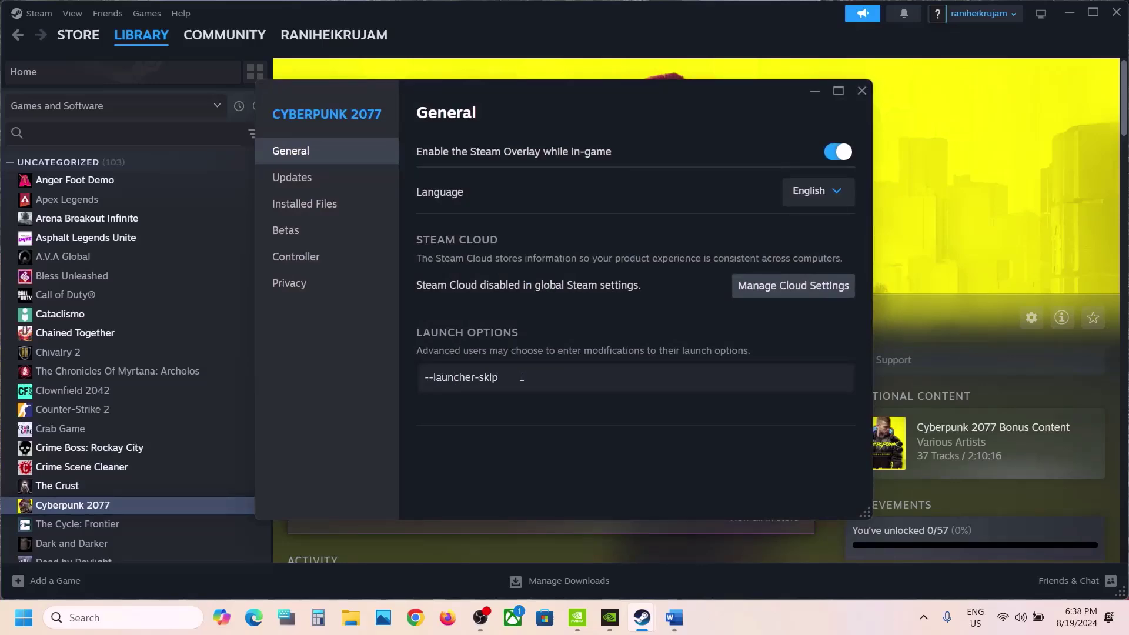
pyautogui.click(601, 491)
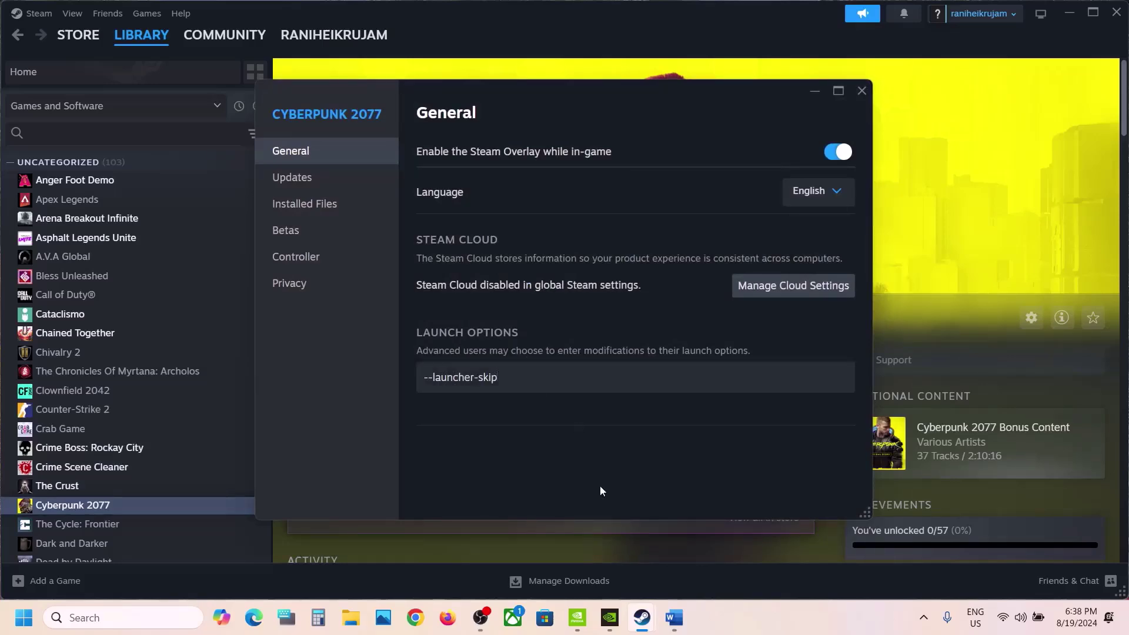
pyautogui.click(863, 90)
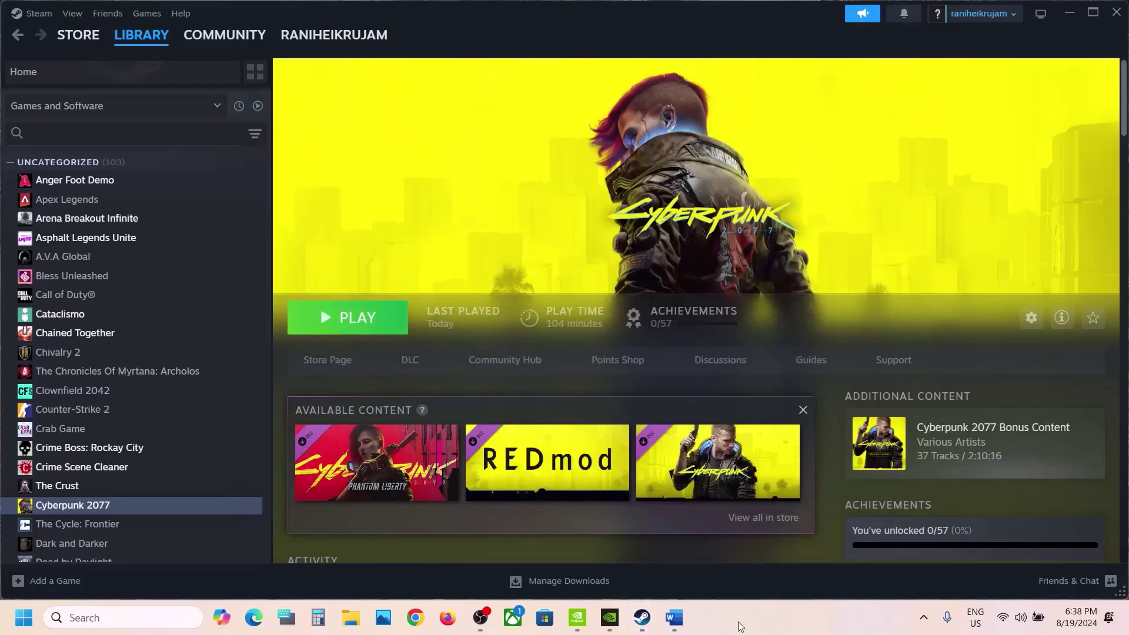
# Step: Switch to the Word document and highlight the Step 2 instruction about launching the game from its installation folder
pyautogui.click(674, 618)
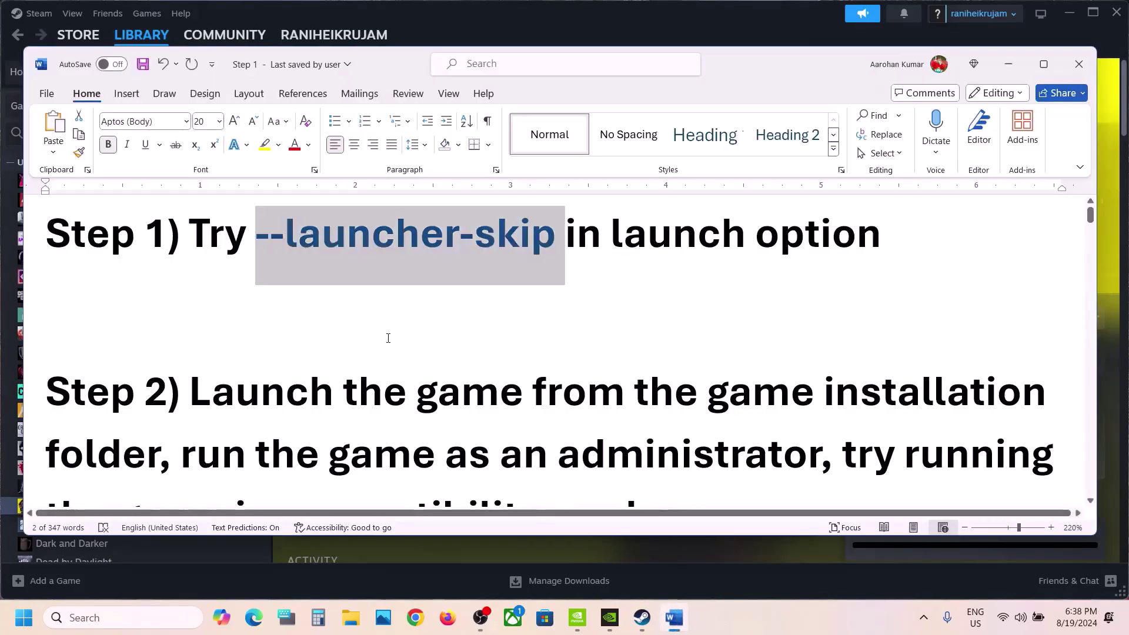
pyautogui.scroll(-3, 388, 339)
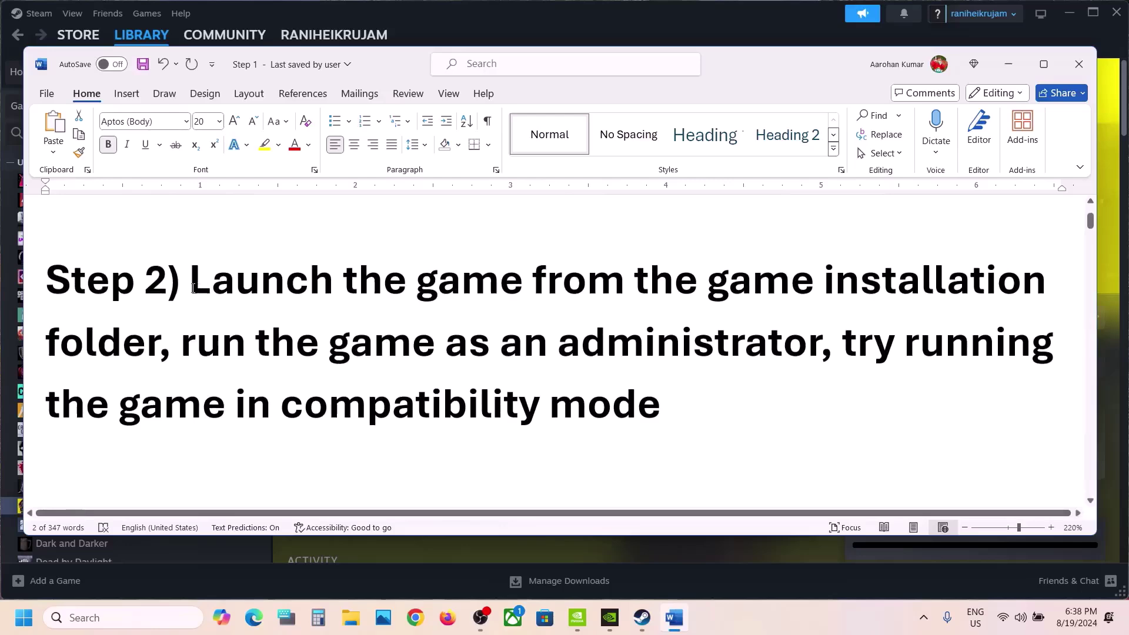
pyautogui.moveTo(193, 288); pyautogui.dragTo(174, 344)
# Step: Return to Steam and browse the local files of Cyberpunk 2077 from the library
pyautogui.click(548, 3)
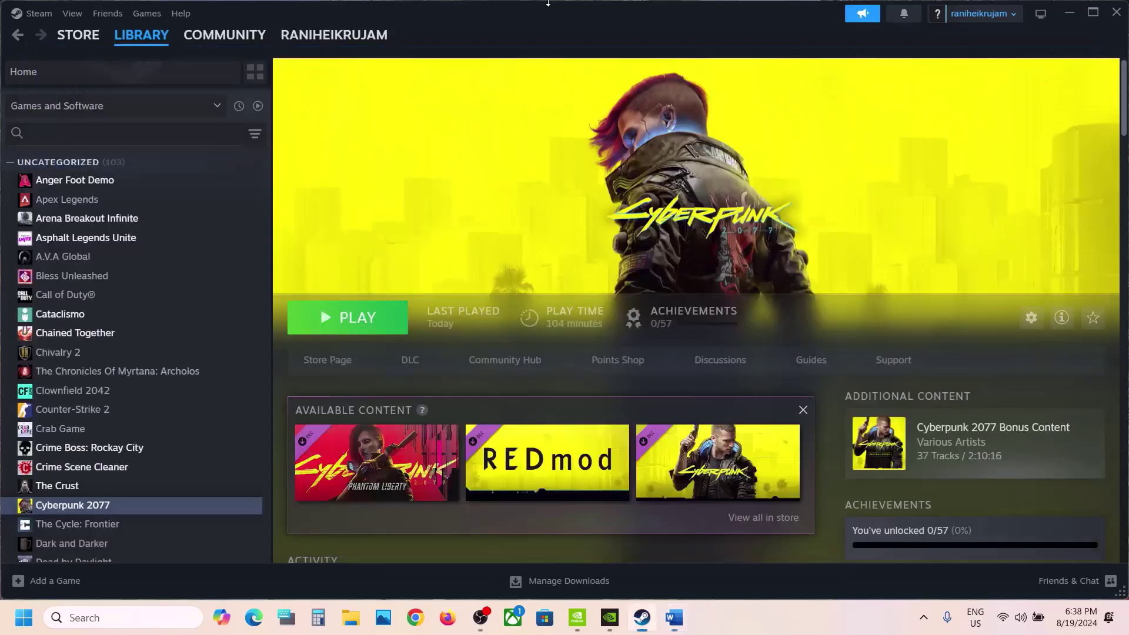
pyautogui.rightClick(83, 505)
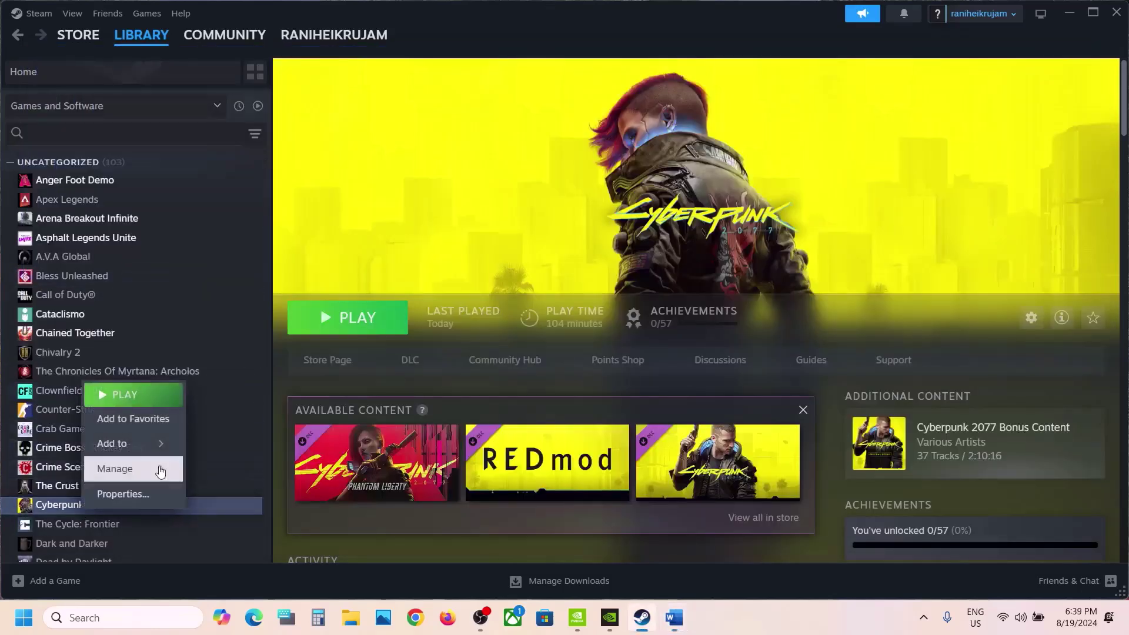
pyautogui.moveTo(161, 469)
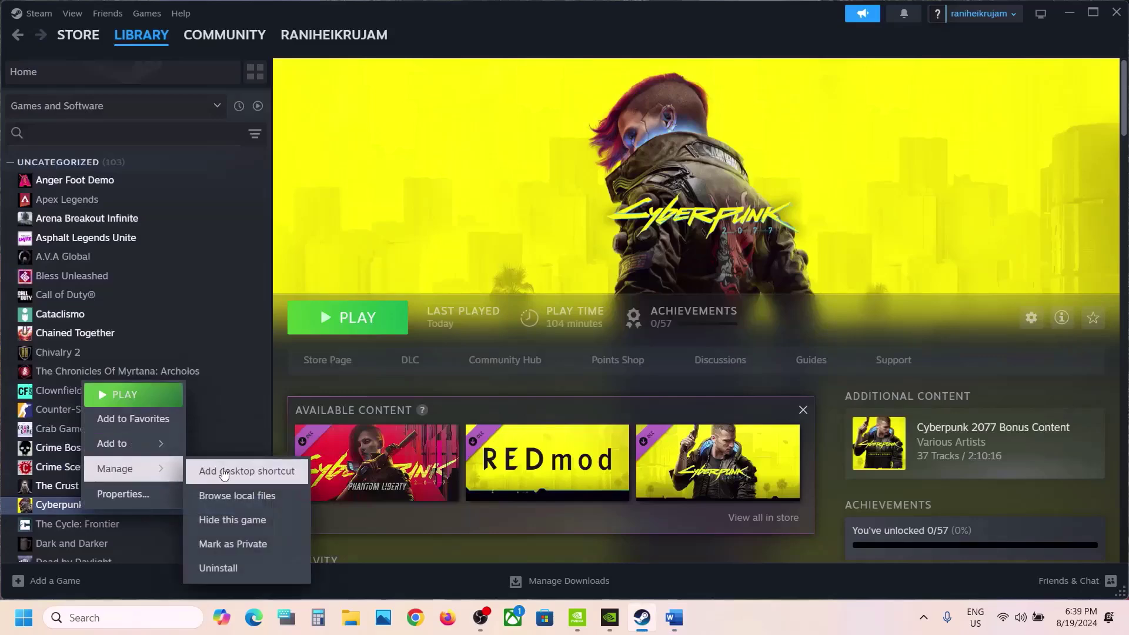
pyautogui.click(235, 496)
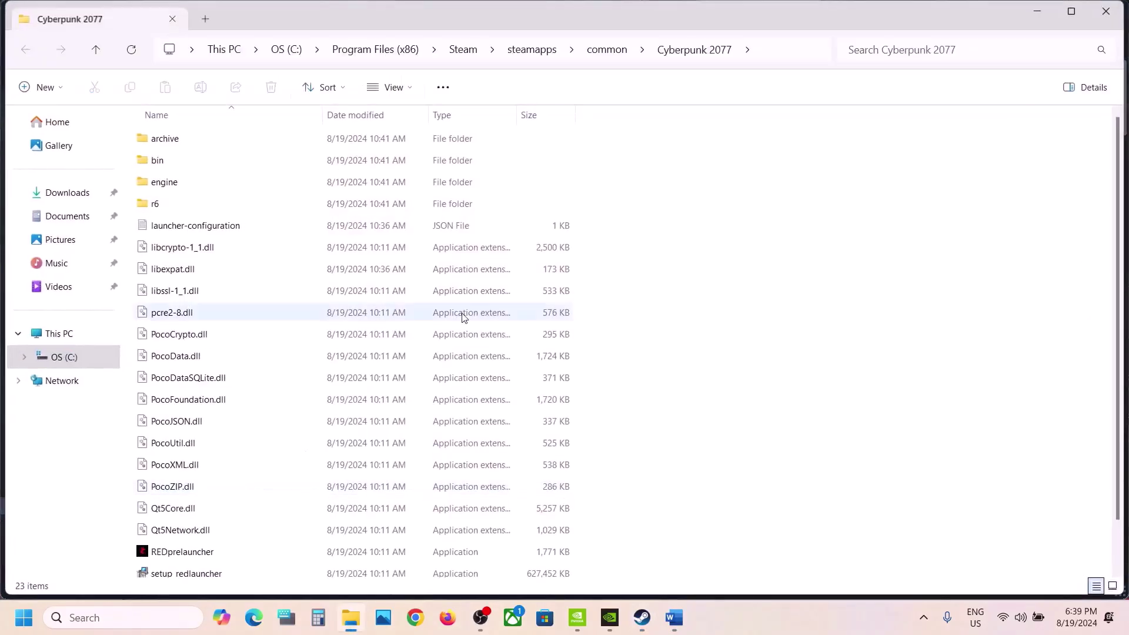
# Step: Open the x64 folder inside the bin folder of the Cyberpunk 2077 installation
pyautogui.scroll(-1, 244, 358)
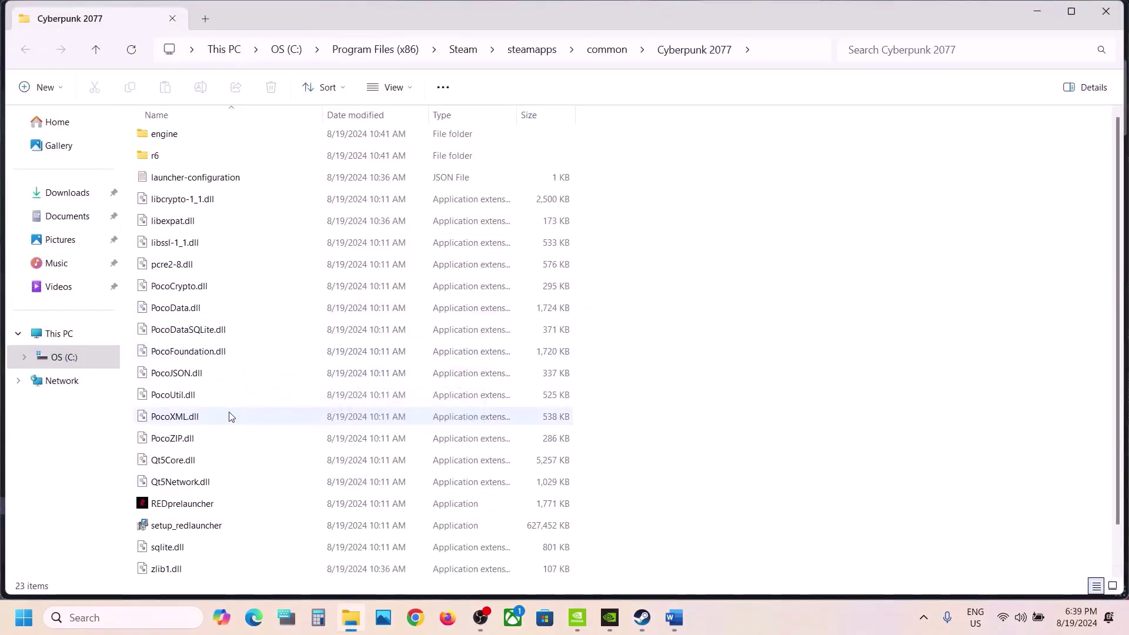
pyautogui.scroll(1, 230, 417)
pyautogui.click(163, 166)
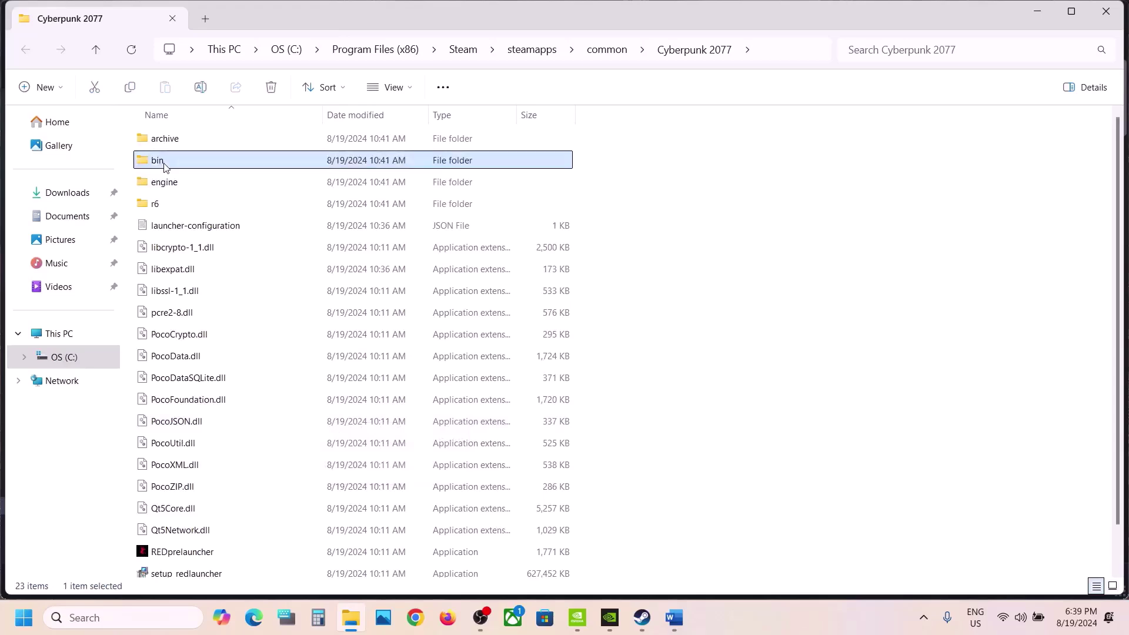
pyautogui.doubleClick(164, 166)
pyautogui.doubleClick(176, 143)
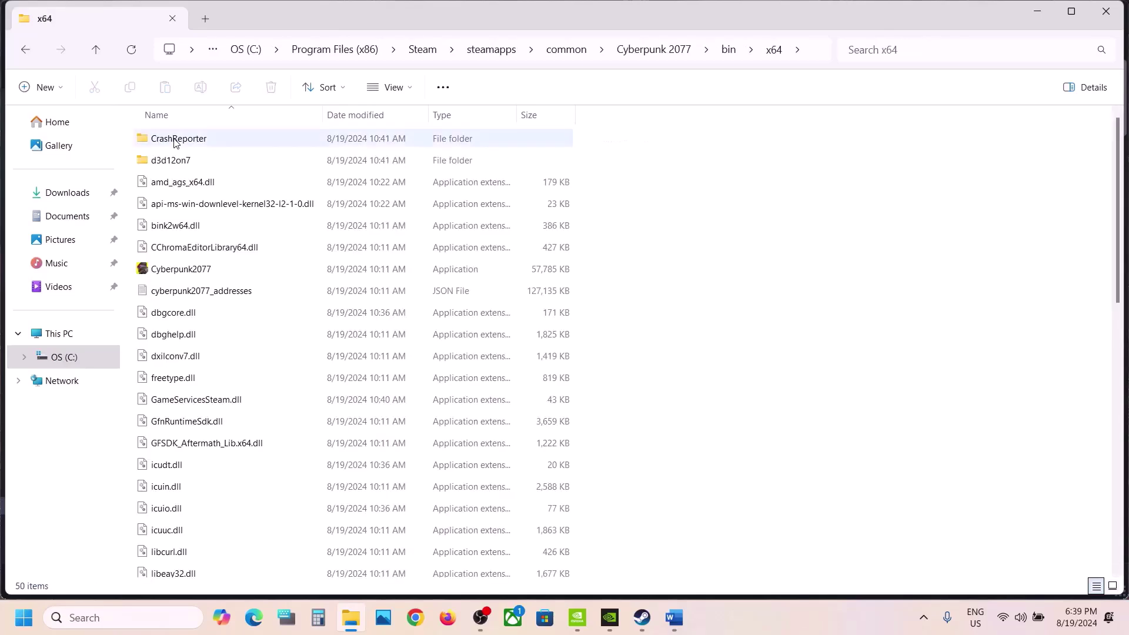
# Step: Locate the Cyberpunk2077 application in the x64 folder and launch it
pyautogui.scroll(-6, 203, 257)
pyautogui.scroll(-1, 203, 257)
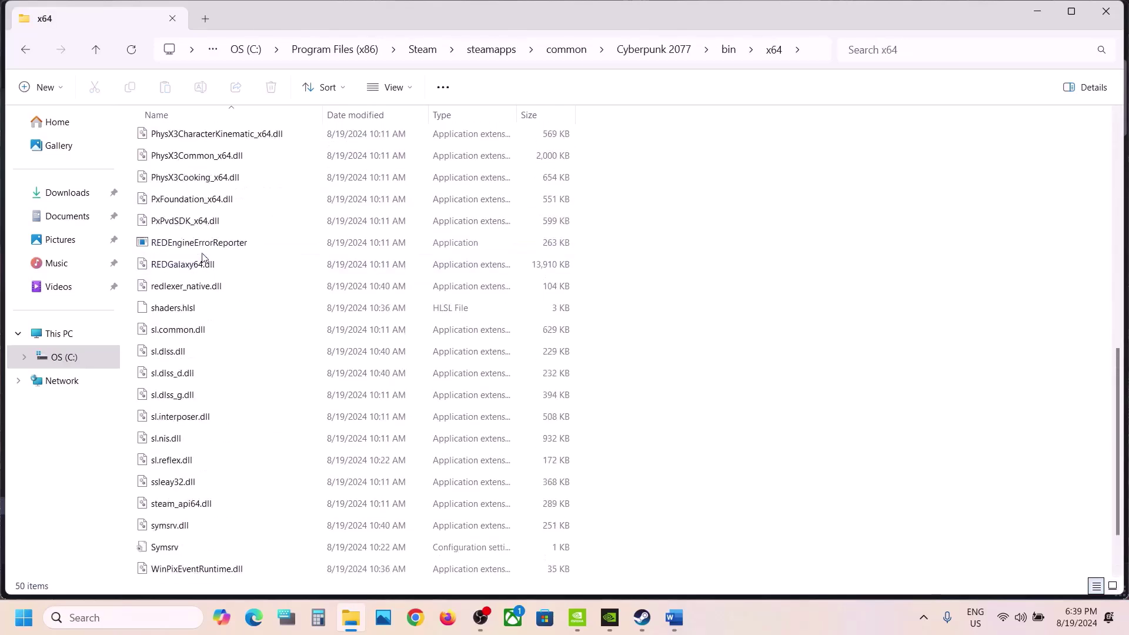
pyautogui.scroll(10, 194, 262)
pyautogui.click(166, 269)
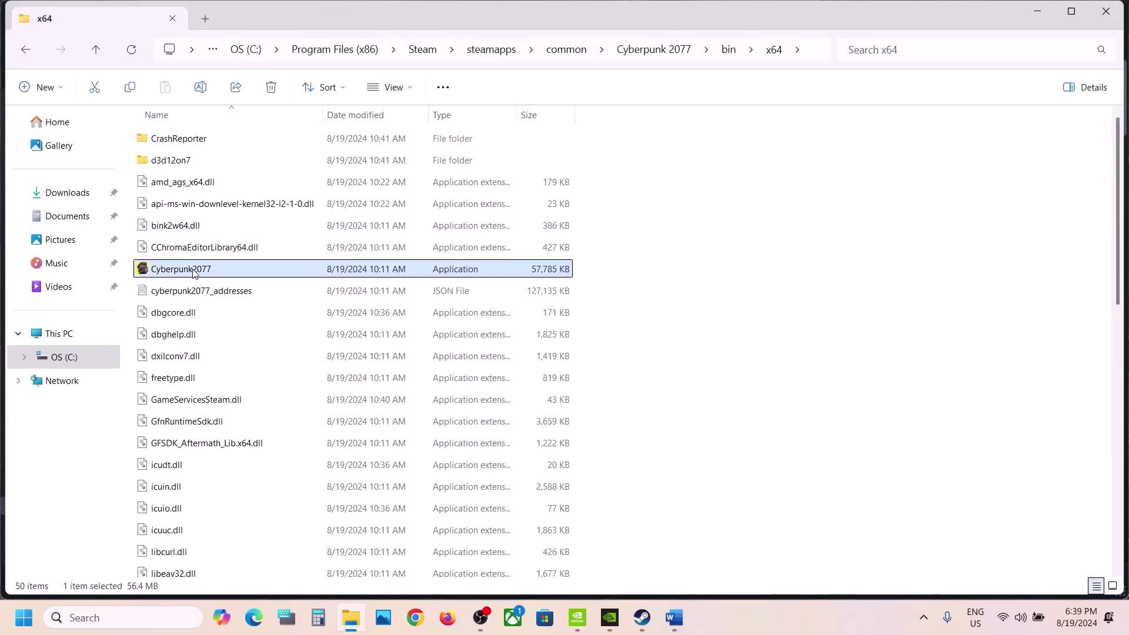
pyautogui.moveTo(246, 276)
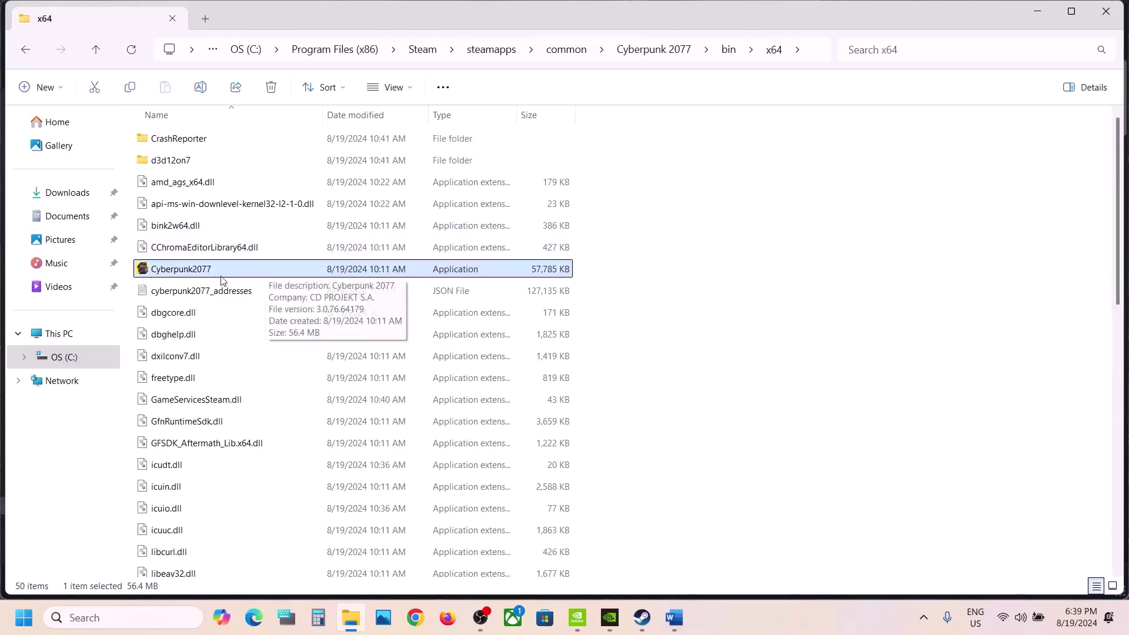
pyautogui.doubleClick(273, 271)
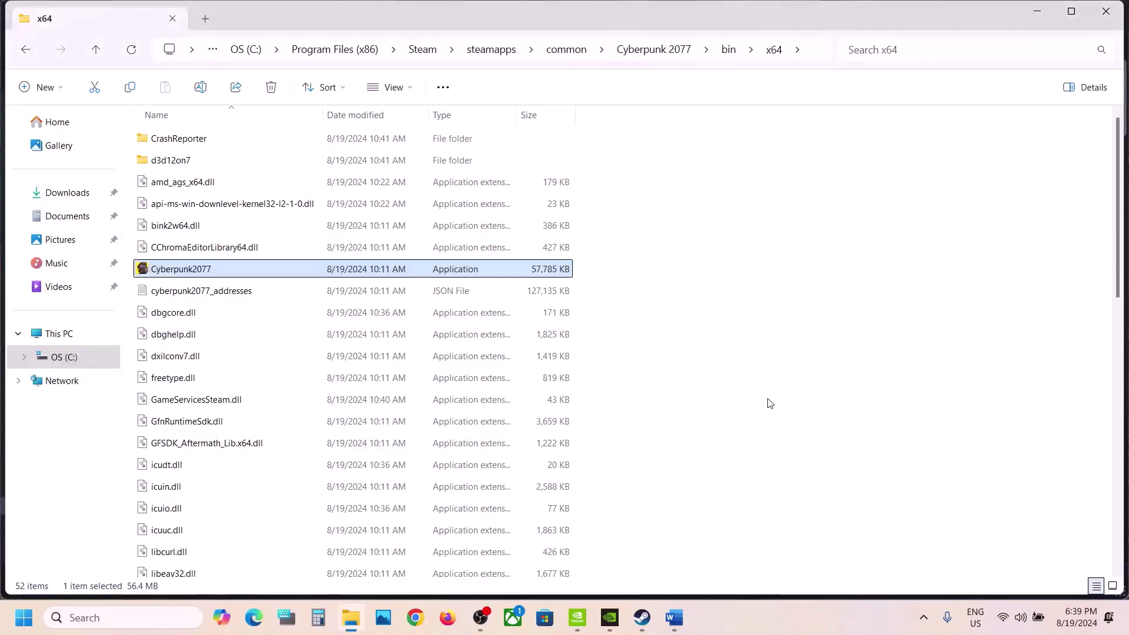
# Step: Set the Cyberpunk2077 application to run as an administrator in its compatibility properties and apply the change
pyautogui.rightClick(196, 274)
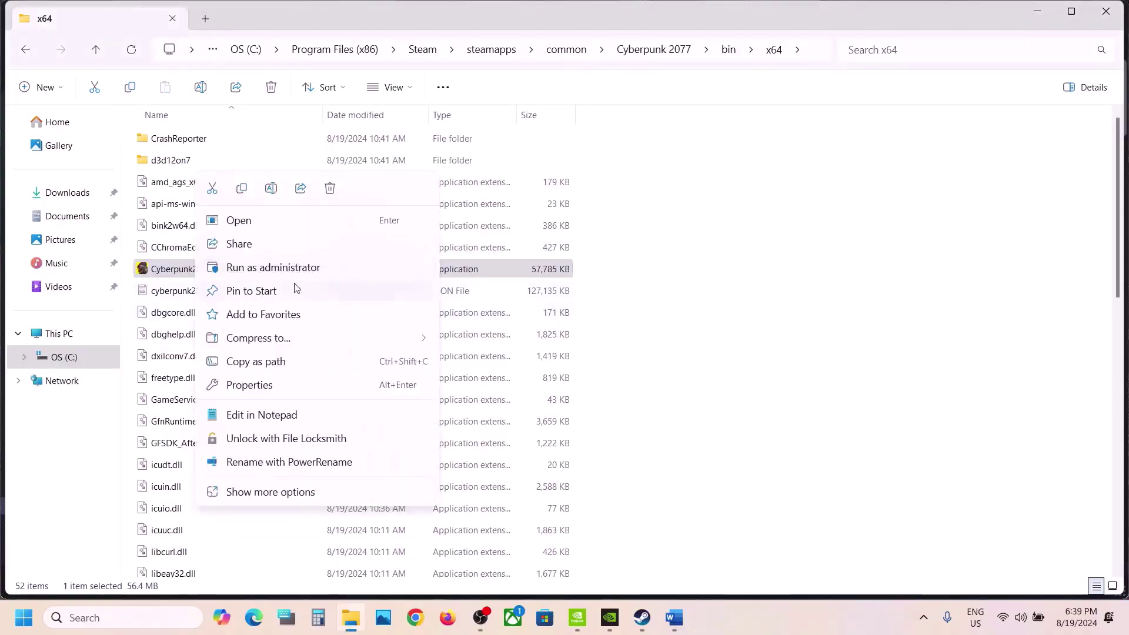
pyautogui.click(295, 383)
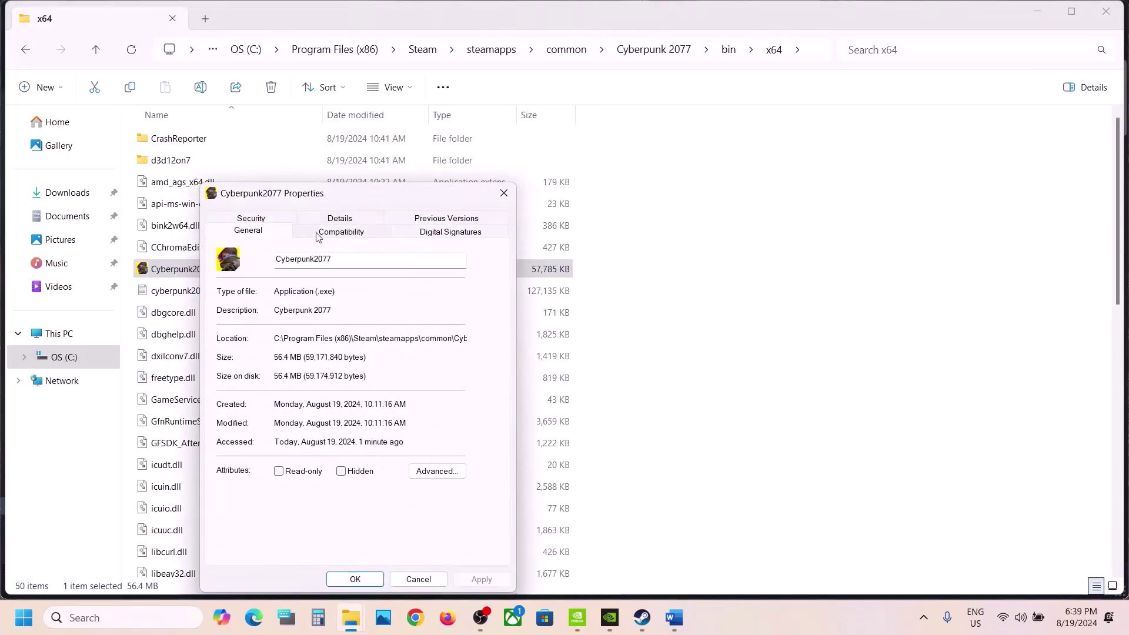
pyautogui.click(318, 235)
pyautogui.click(229, 463)
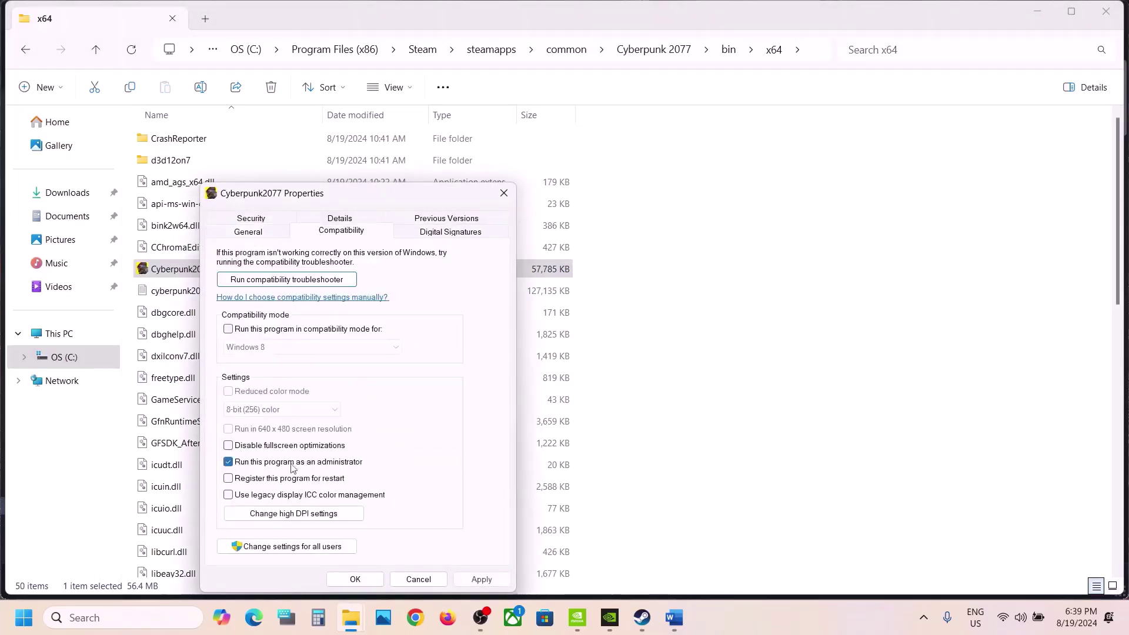
pyautogui.click(471, 581)
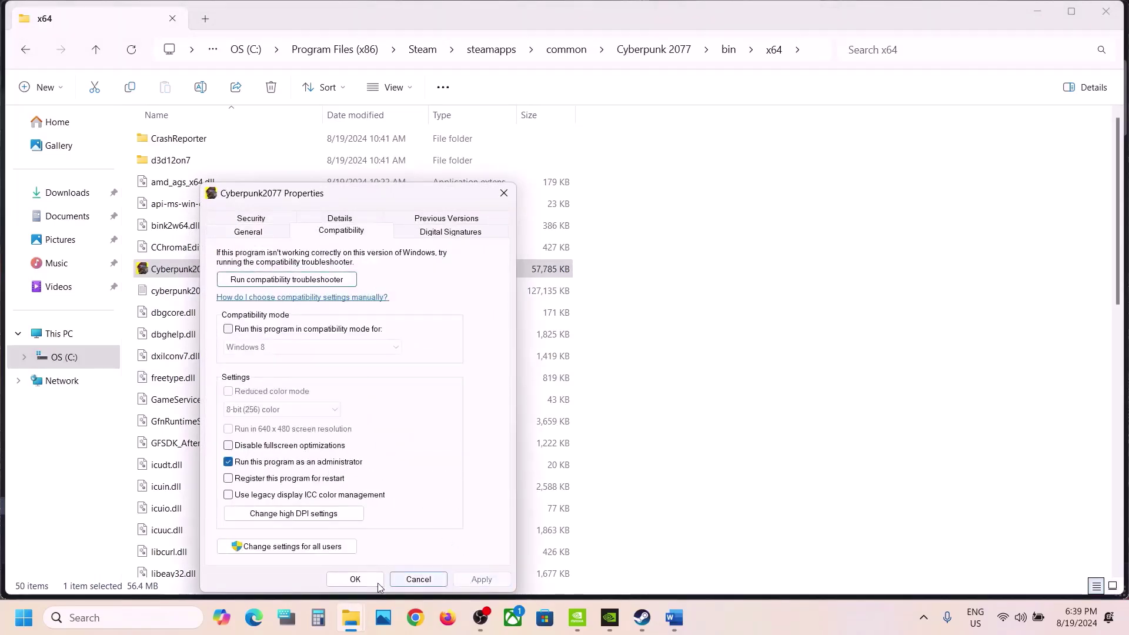
pyautogui.click(369, 583)
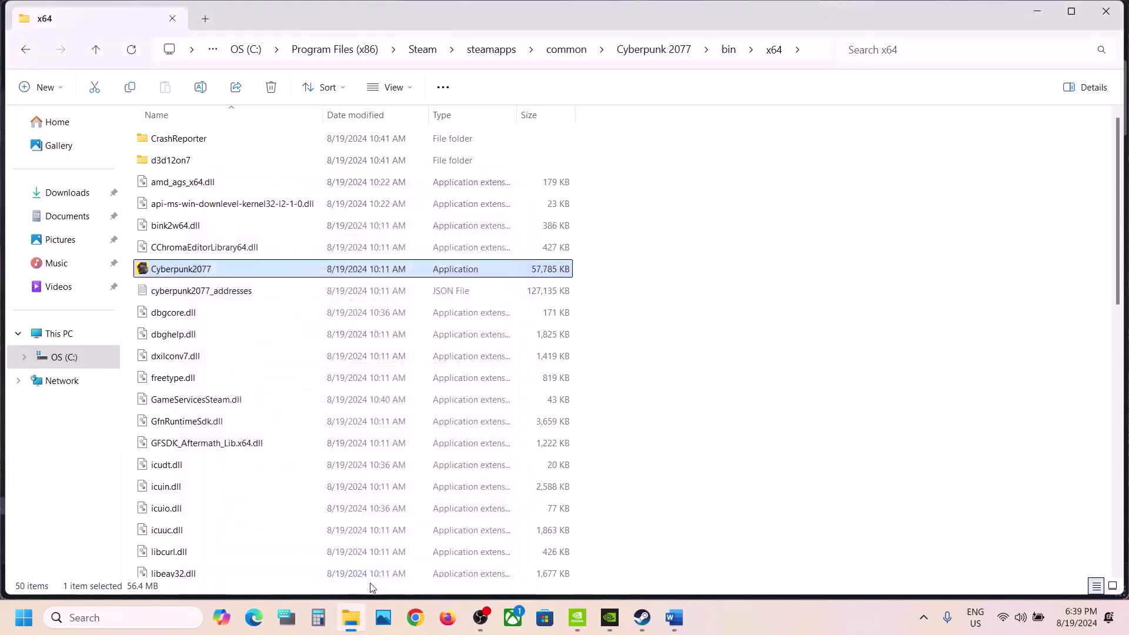
# Step: Reopen the Cyberpunk2077 compatibility properties, enable compatibility mode for Windows 8 and apply it
pyautogui.rightClick(212, 271)
pyautogui.click(275, 392)
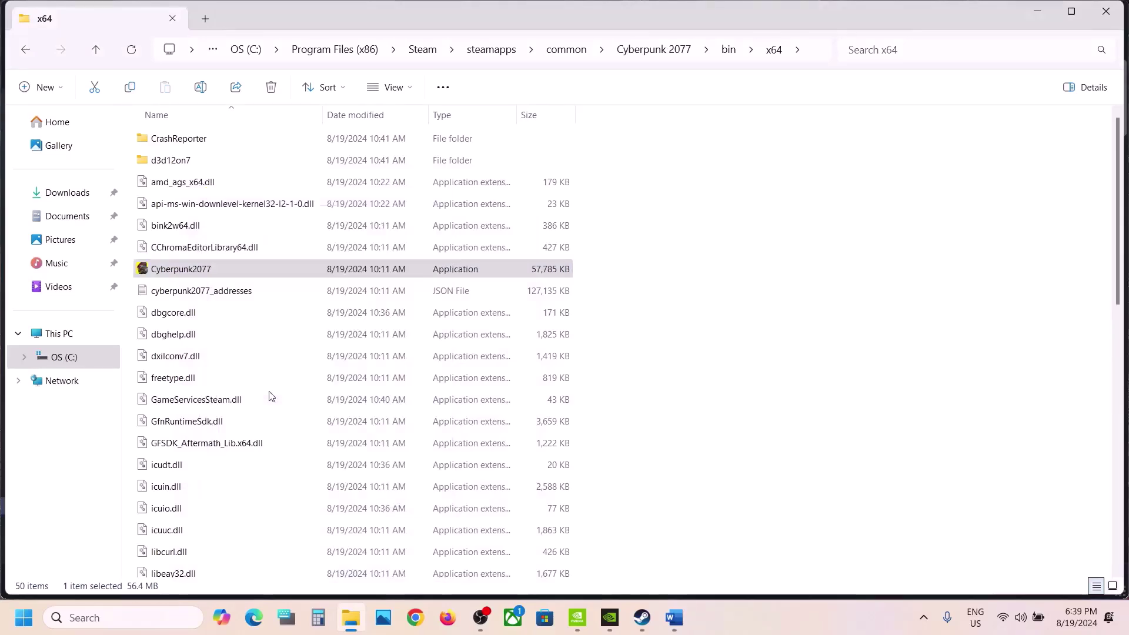
pyautogui.click(335, 234)
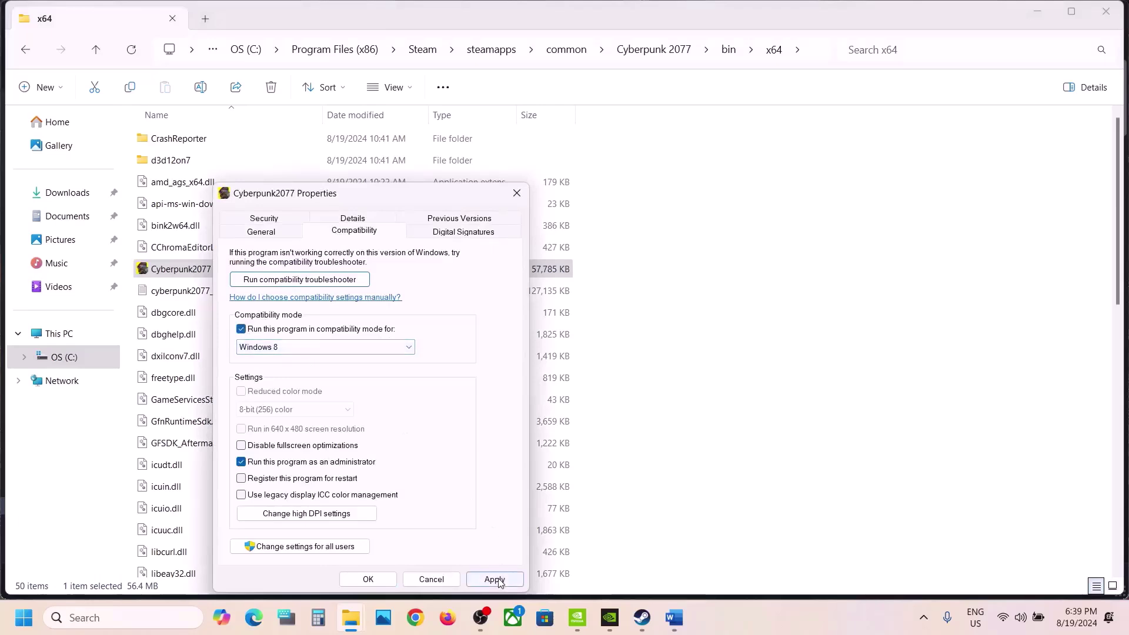
pyautogui.click(498, 579)
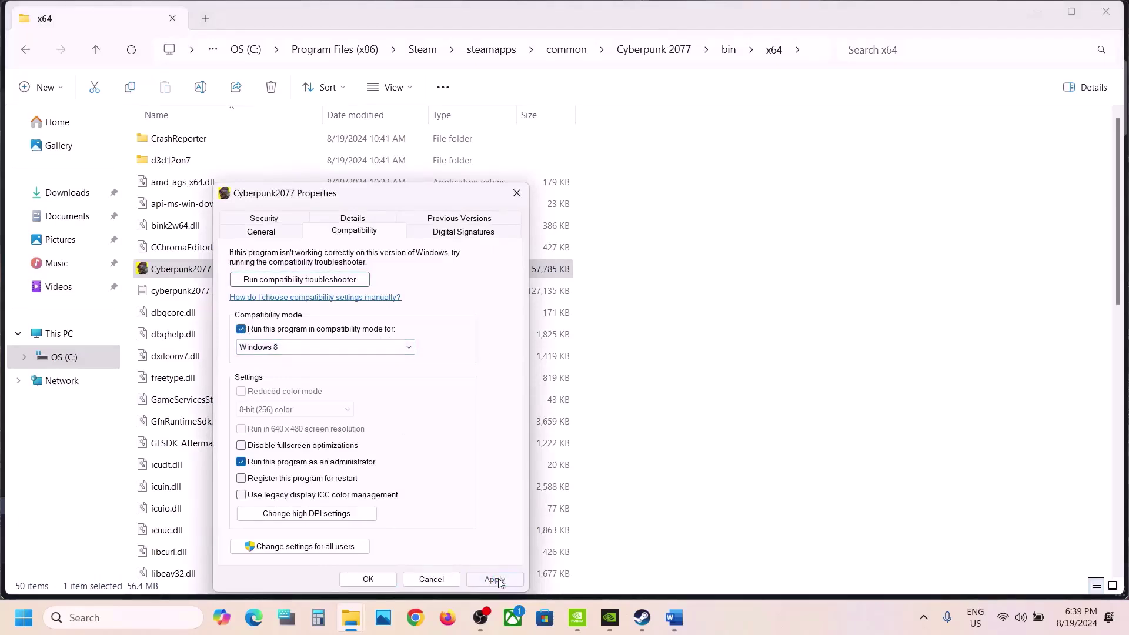
# Step: Change the compatibility mode to Windows 7, disable fullscreen optimizations, then apply and close the properties
pyautogui.click(366, 348)
pyautogui.click(292, 388)
pyautogui.click(495, 579)
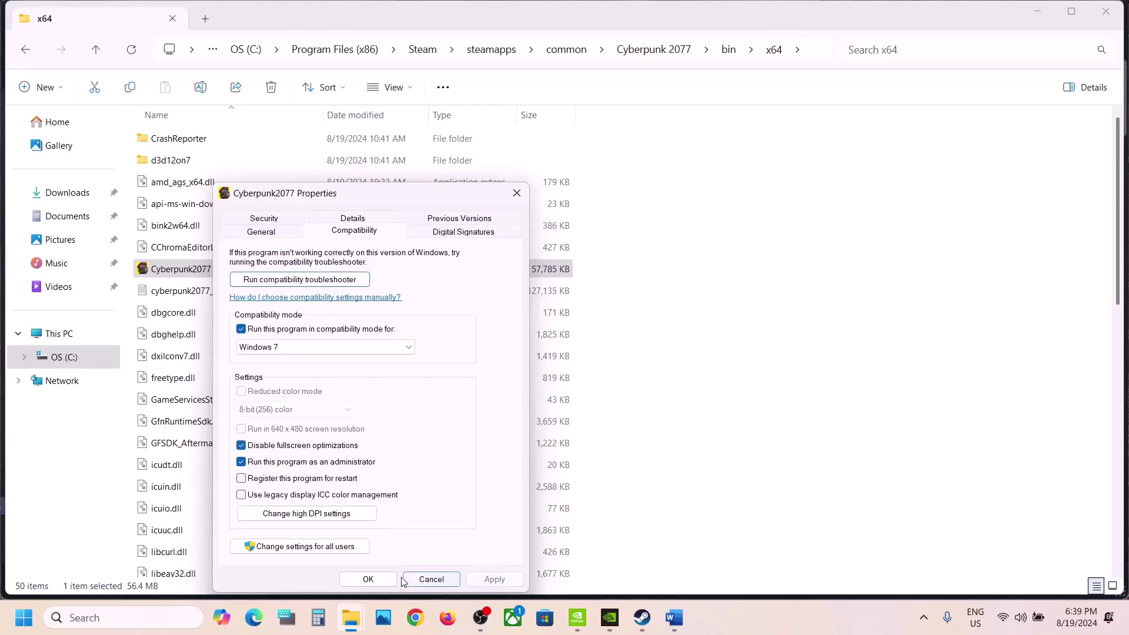
pyautogui.click(370, 580)
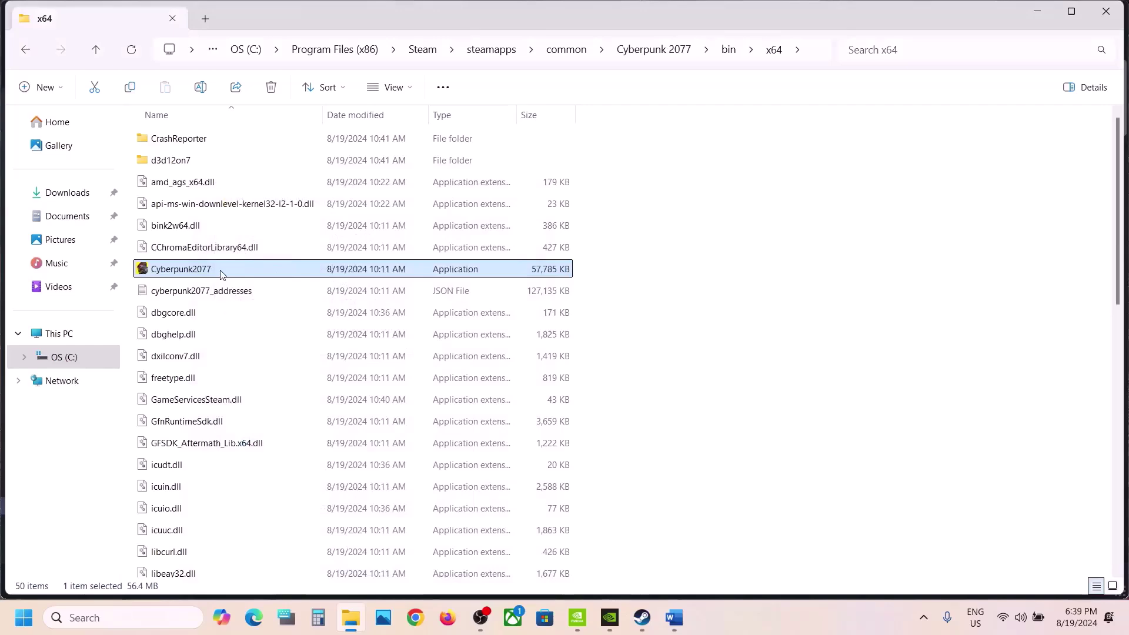
# Step: Turn off compatibility mode, disabled fullscreen optimizations and run as administrator for the Cyberpunk2077 application, and save the properties
pyautogui.rightClick(221, 274)
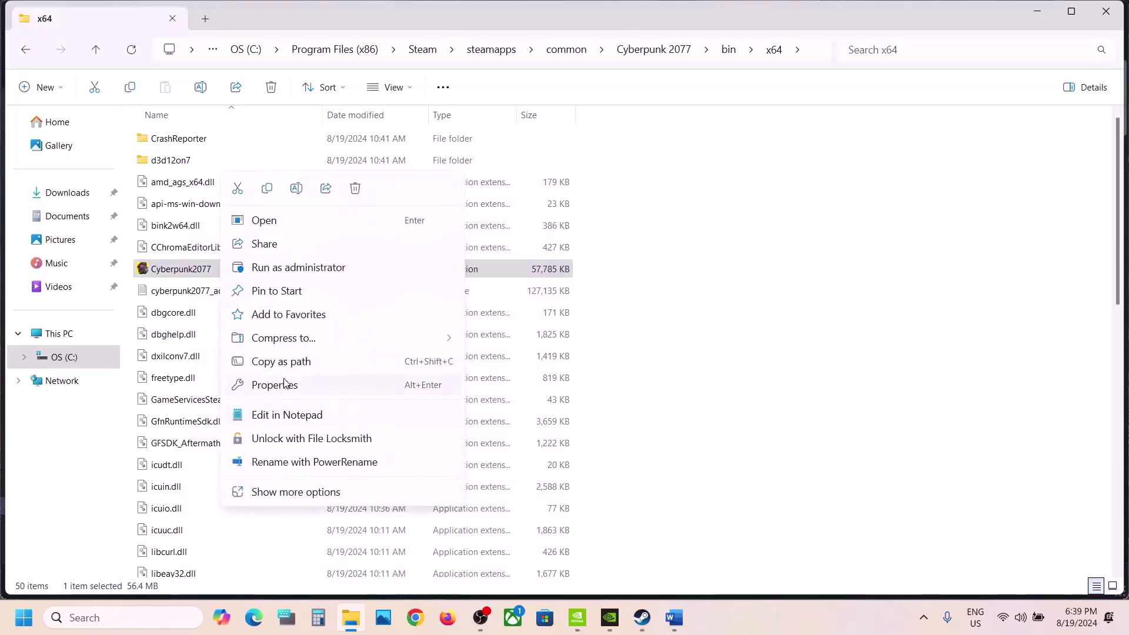
pyautogui.click(285, 383)
pyautogui.click(327, 236)
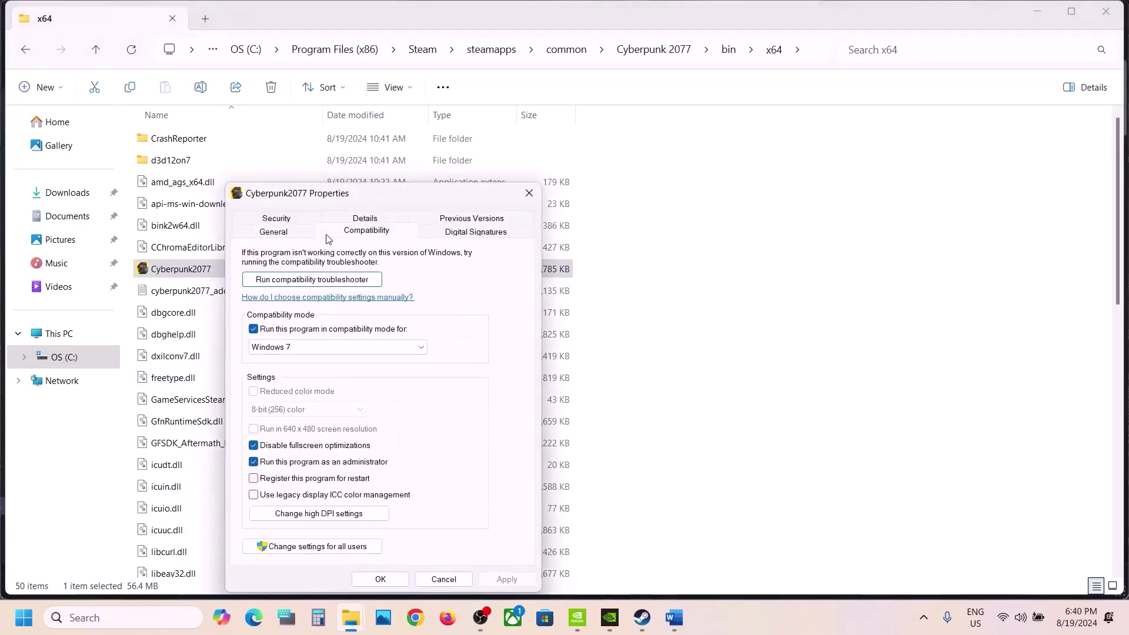
pyautogui.click(255, 446)
pyautogui.click(254, 330)
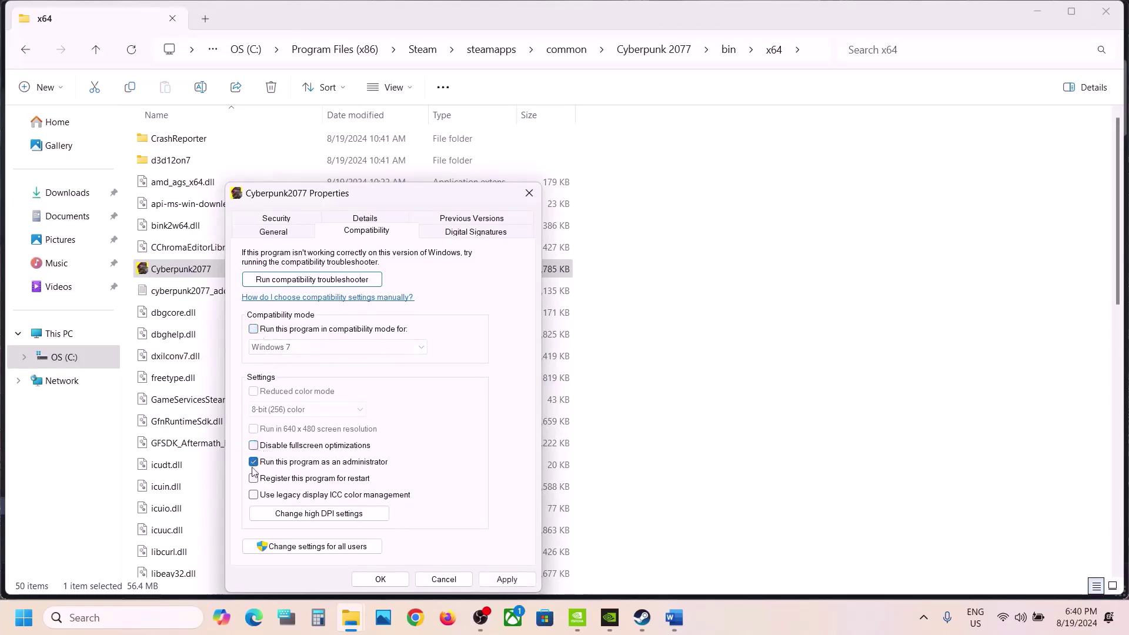
pyautogui.click(507, 579)
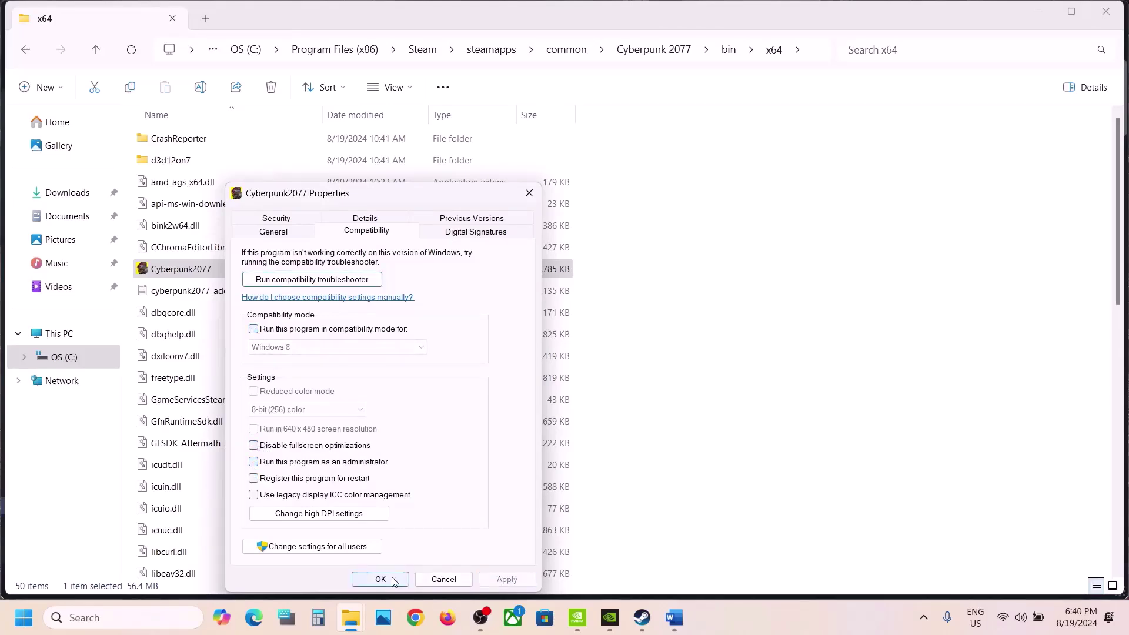
pyautogui.click(392, 581)
# Step: Switch to the Word document and read Step 3, highlighting the text about allowing the game exe in third-party antivirus programs
pyautogui.click(674, 618)
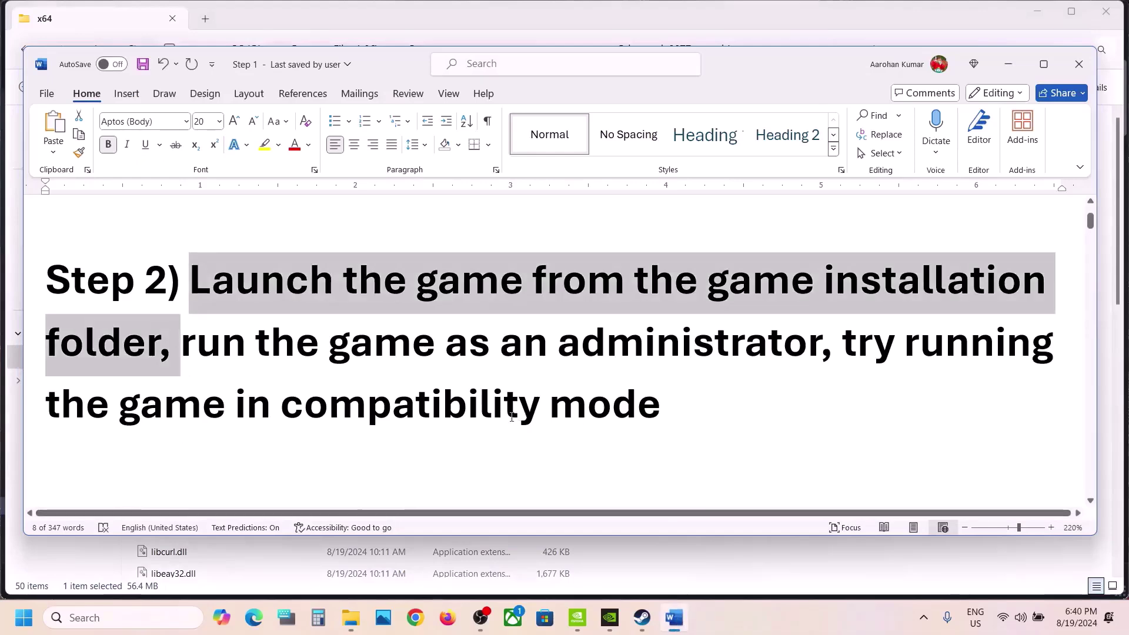
pyautogui.scroll(-3, 511, 417)
pyautogui.scroll(-2, 510, 417)
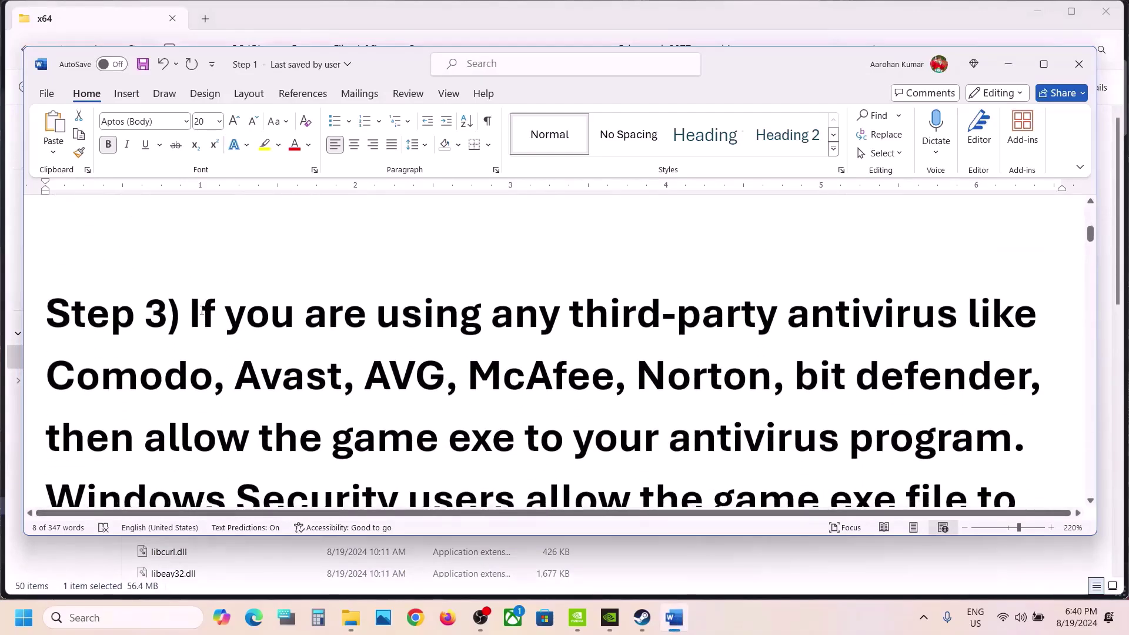
pyautogui.moveTo(191, 312); pyautogui.dragTo(464, 380)
pyautogui.scroll(-1, 465, 379)
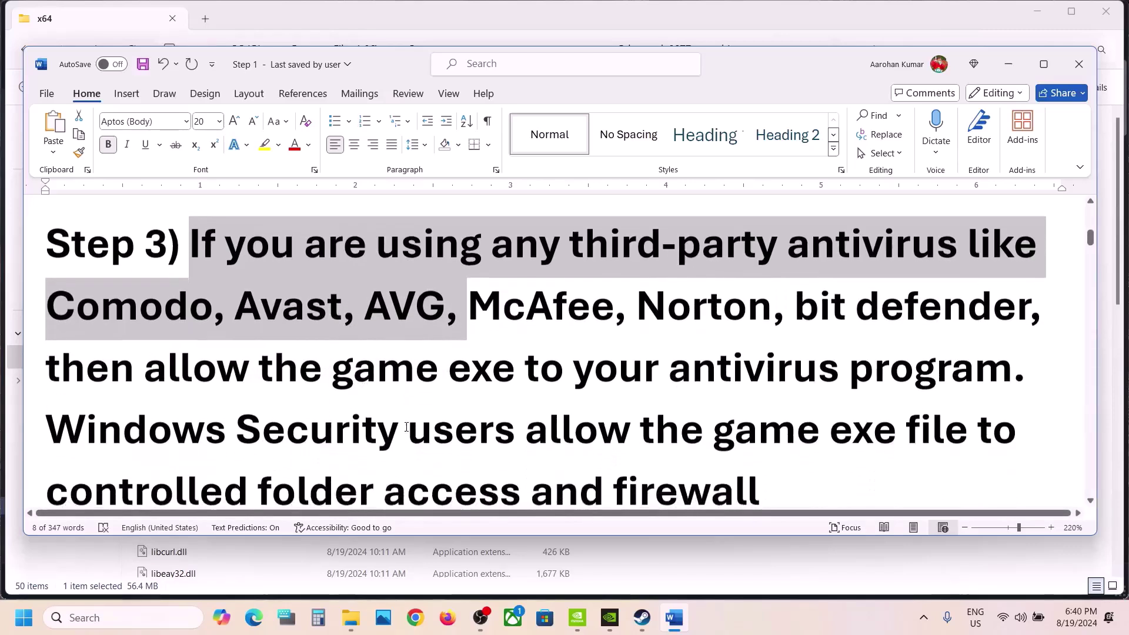
pyautogui.moveTo(126, 365); pyautogui.dragTo(900, 365)
pyautogui.scroll(-1, 453, 396)
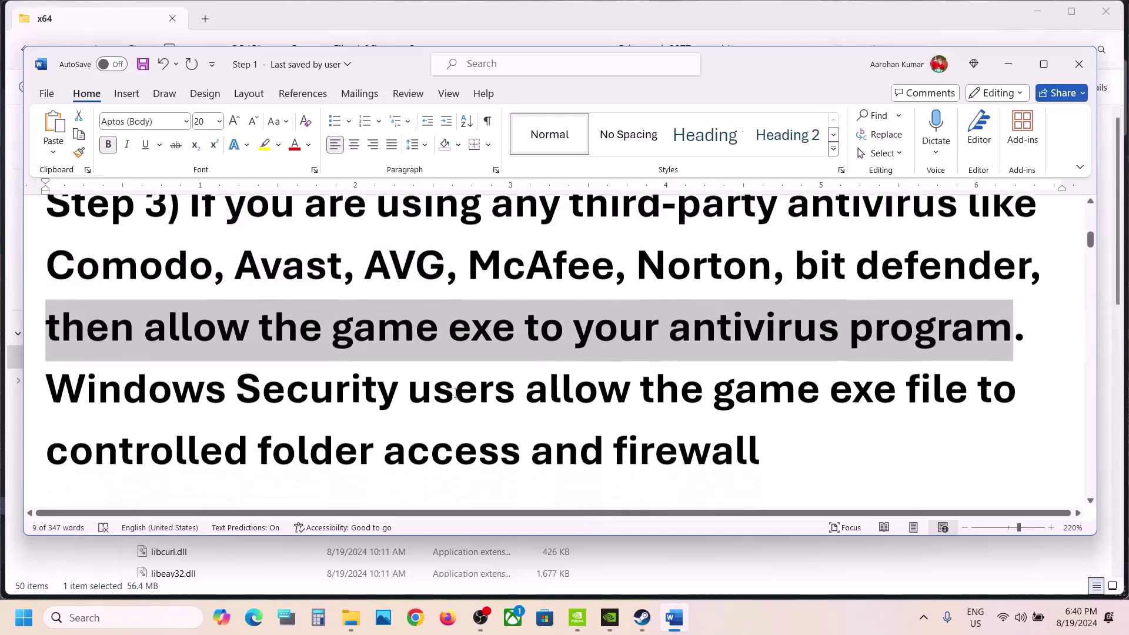
# Step: Highlight "Windows Security" in the Word document, switch to Windows Settings and open Virus & threat protection in Windows Security
pyautogui.moveTo(102, 401); pyautogui.dragTo(400, 388)
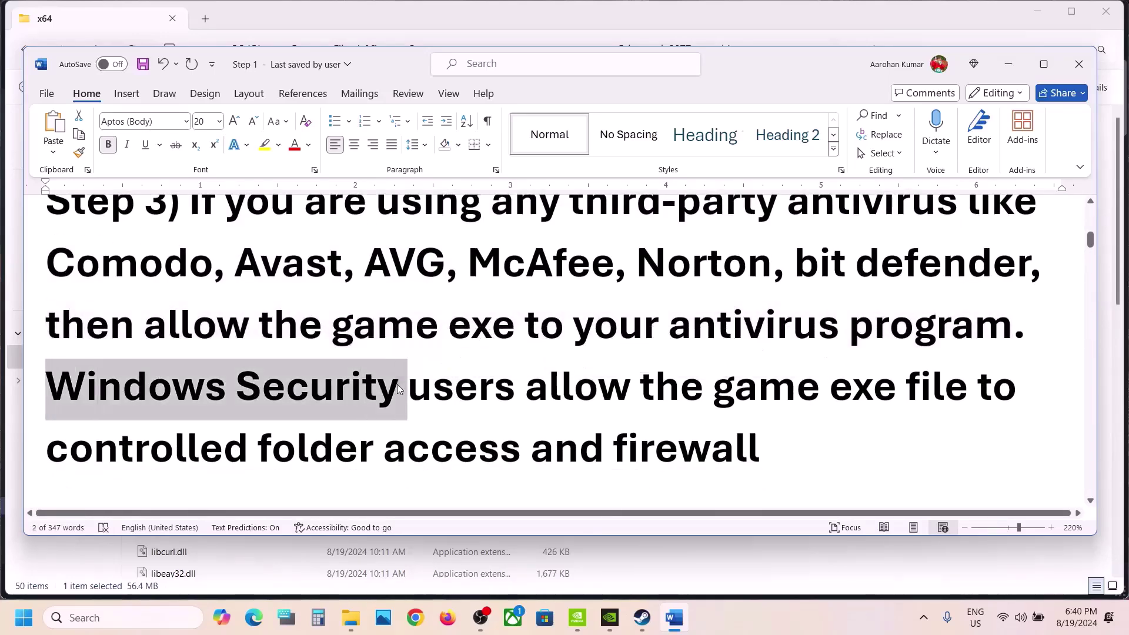
pyautogui.click(400, 387)
pyautogui.click(521, 26)
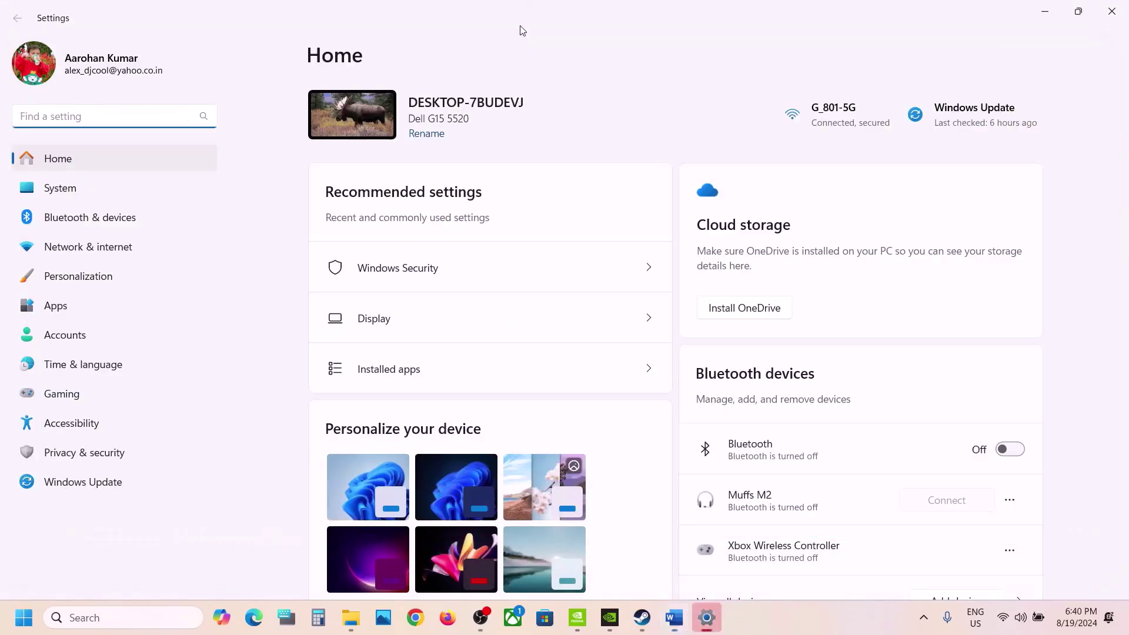
pyautogui.click(83, 448)
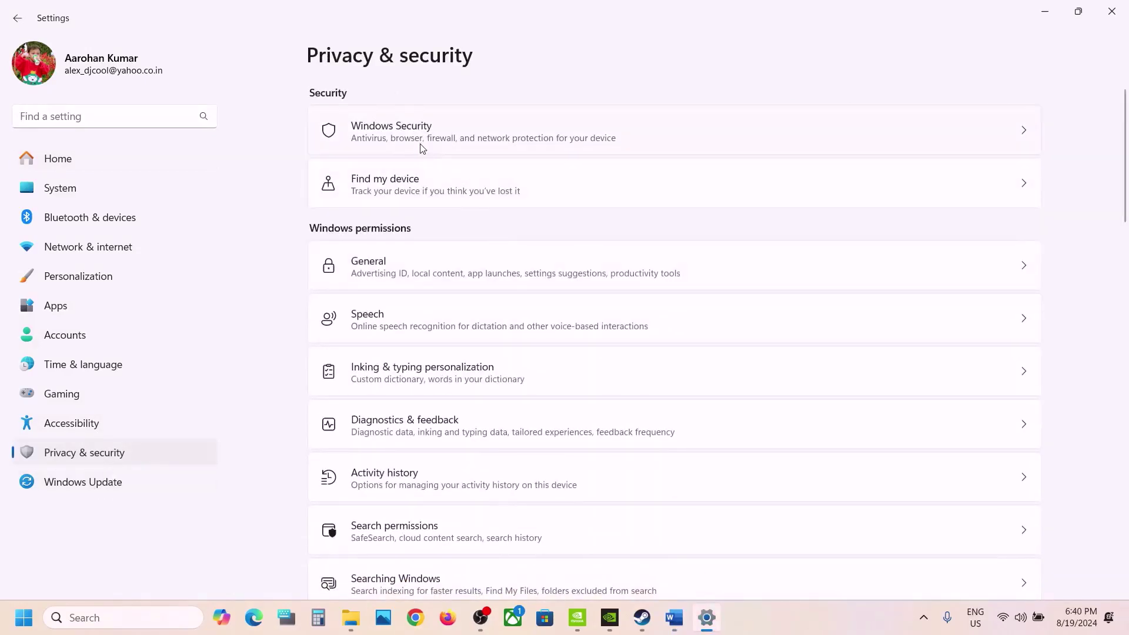
pyautogui.click(447, 141)
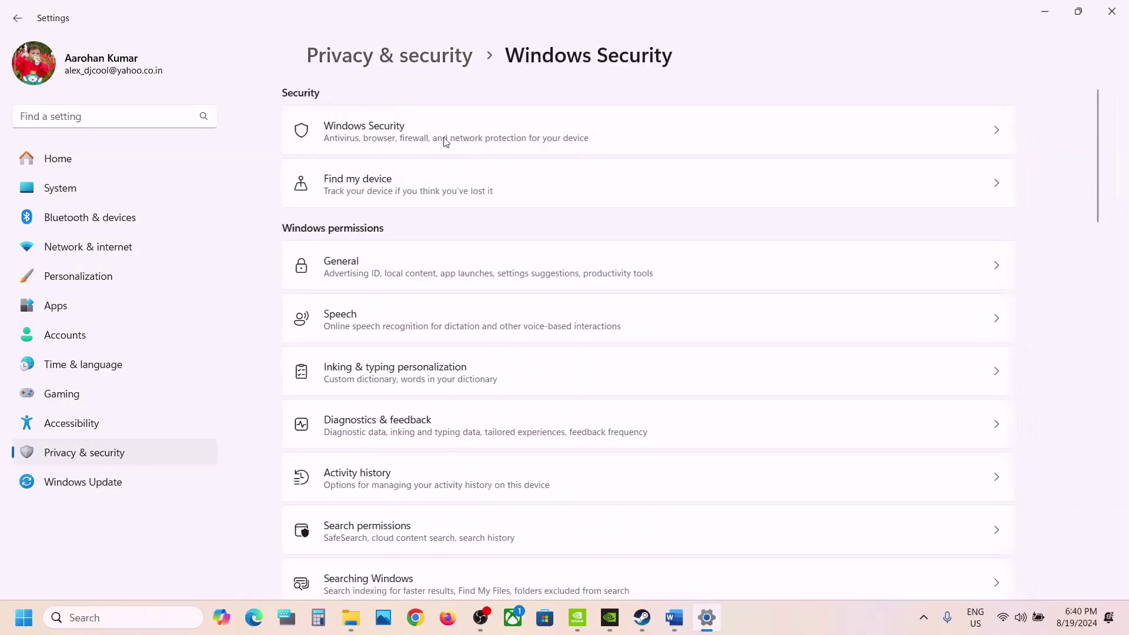
pyautogui.click(413, 217)
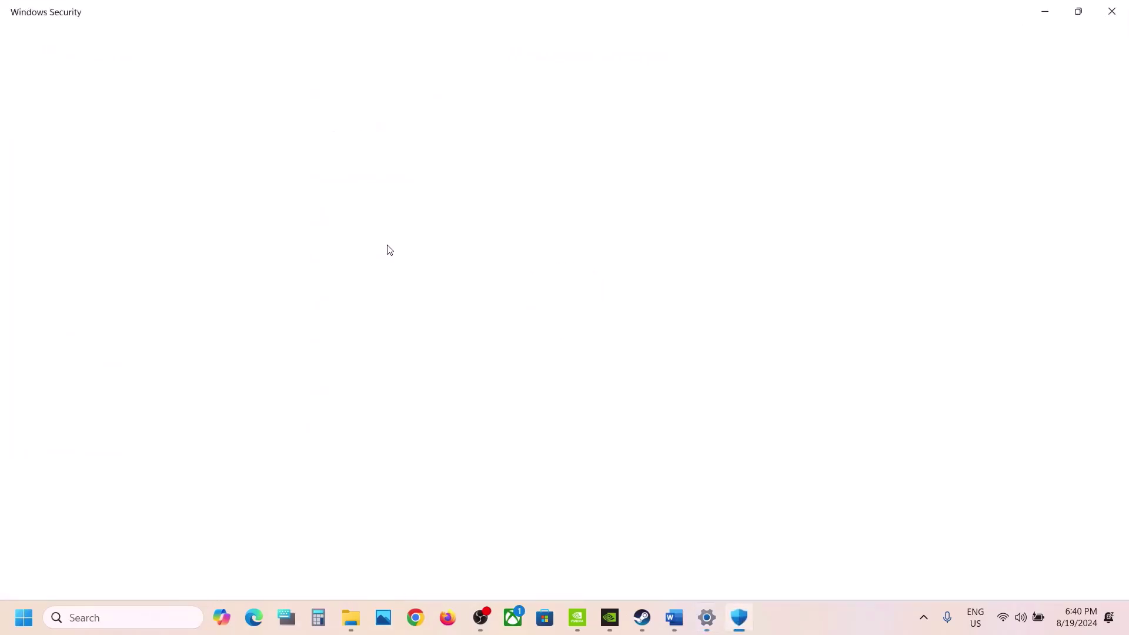
# Step: Open the ransomware protection settings and bring up the list of apps allowed through Controlled folder access
pyautogui.scroll(-2, 386, 250)
pyautogui.scroll(1, 371, 497)
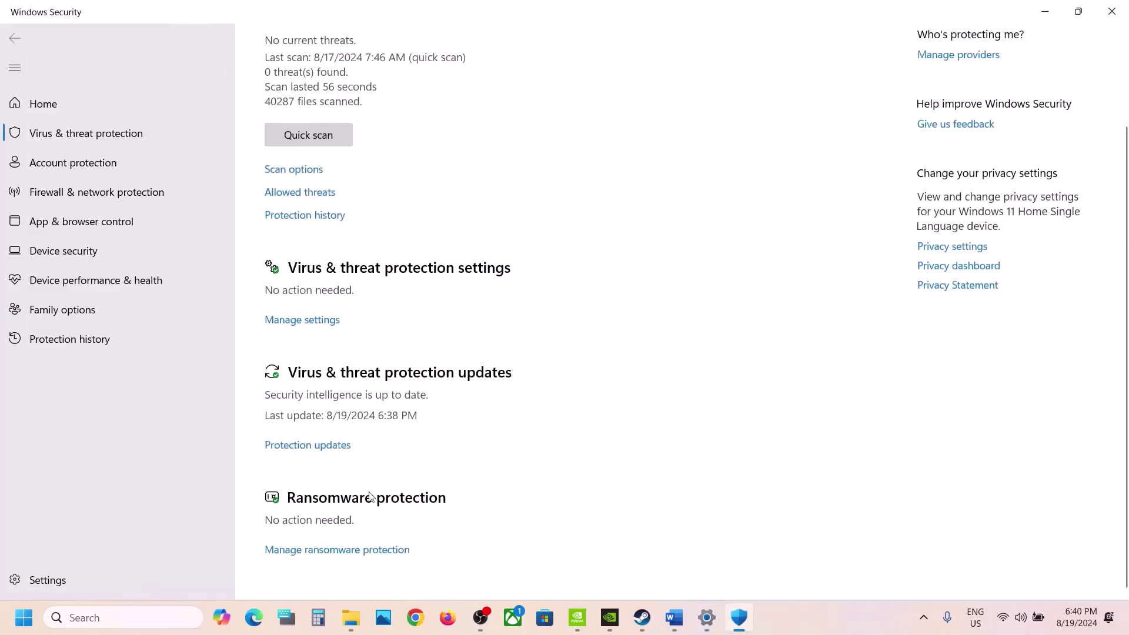
pyautogui.click(357, 551)
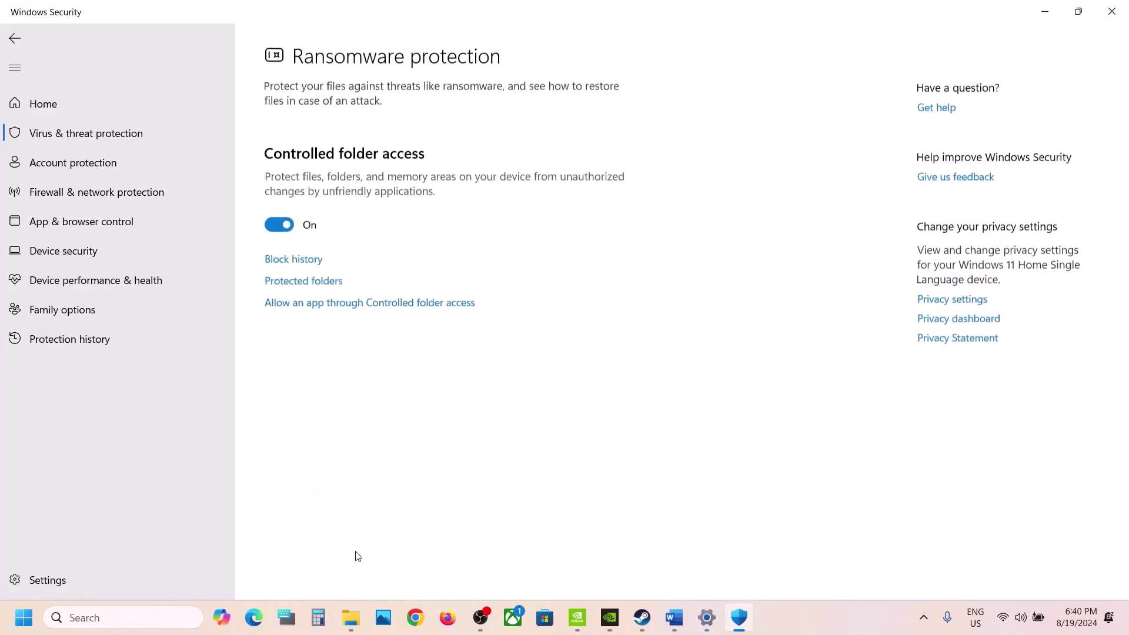
pyautogui.click(397, 301)
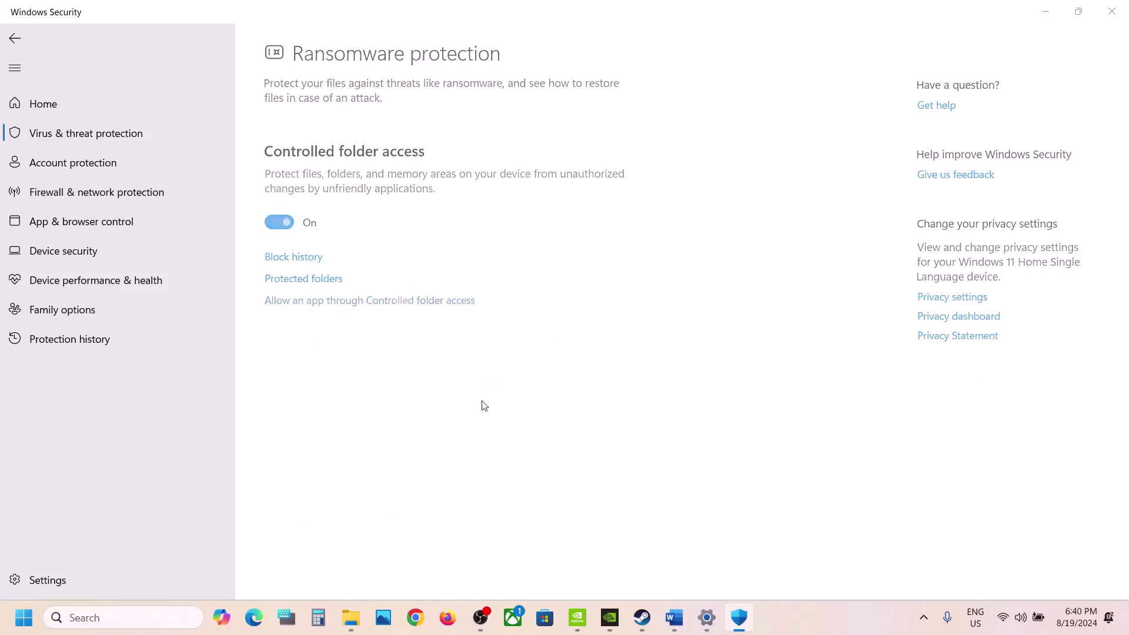
pyautogui.click(474, 423)
# Step: Start adding an allowed app and browse to C:\Program Files (x86)\Steam\steamapps
pyautogui.click(341, 168)
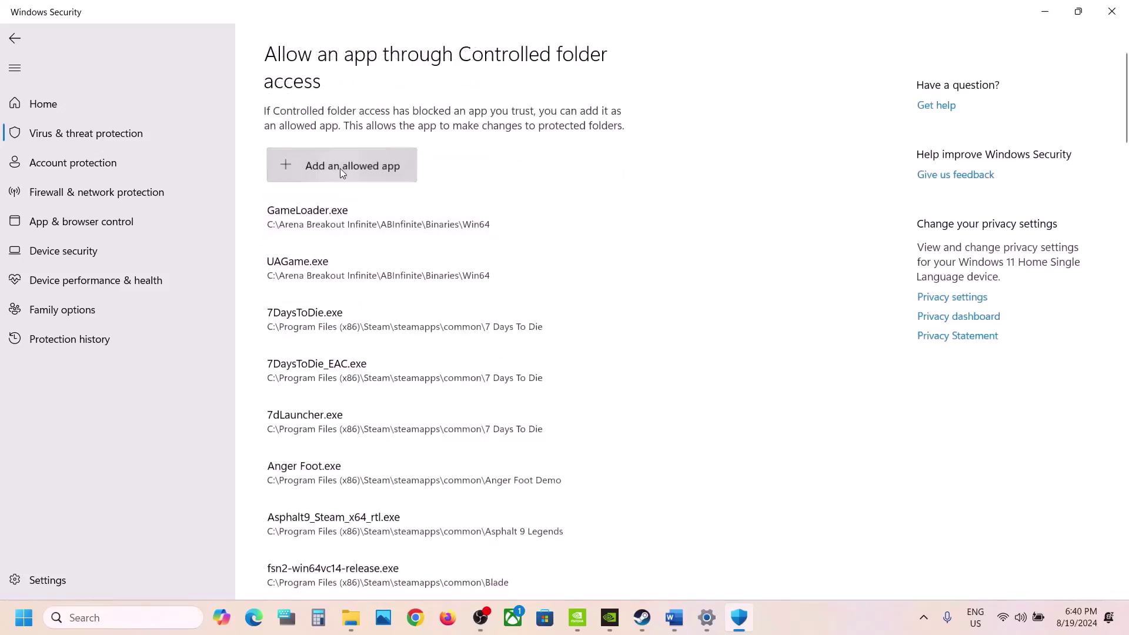
pyautogui.click(332, 222)
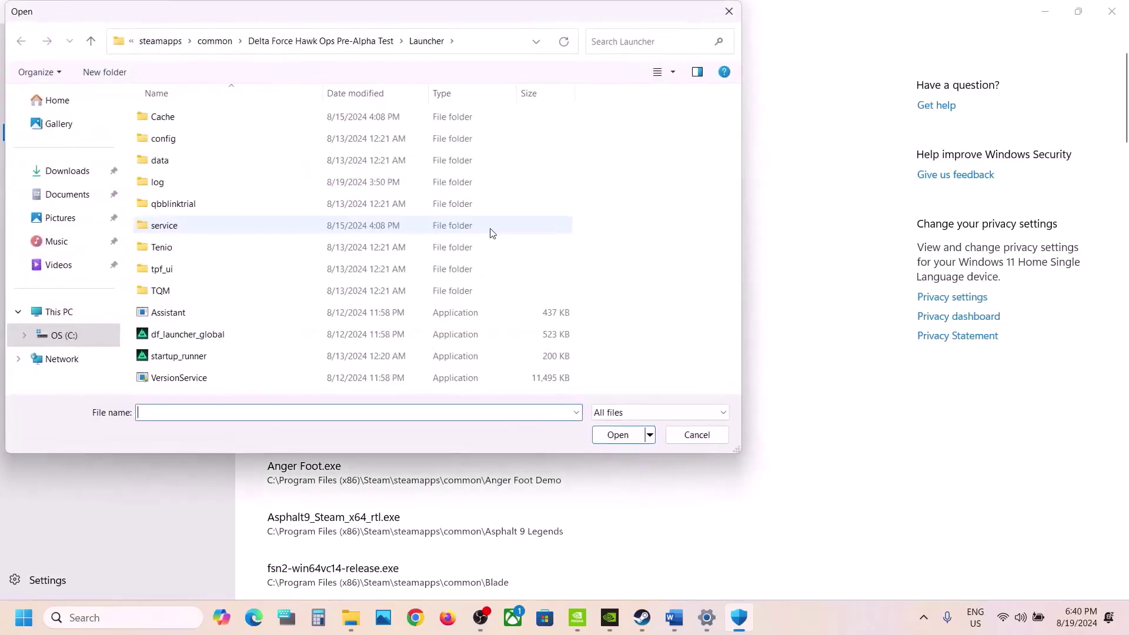
pyautogui.click(65, 336)
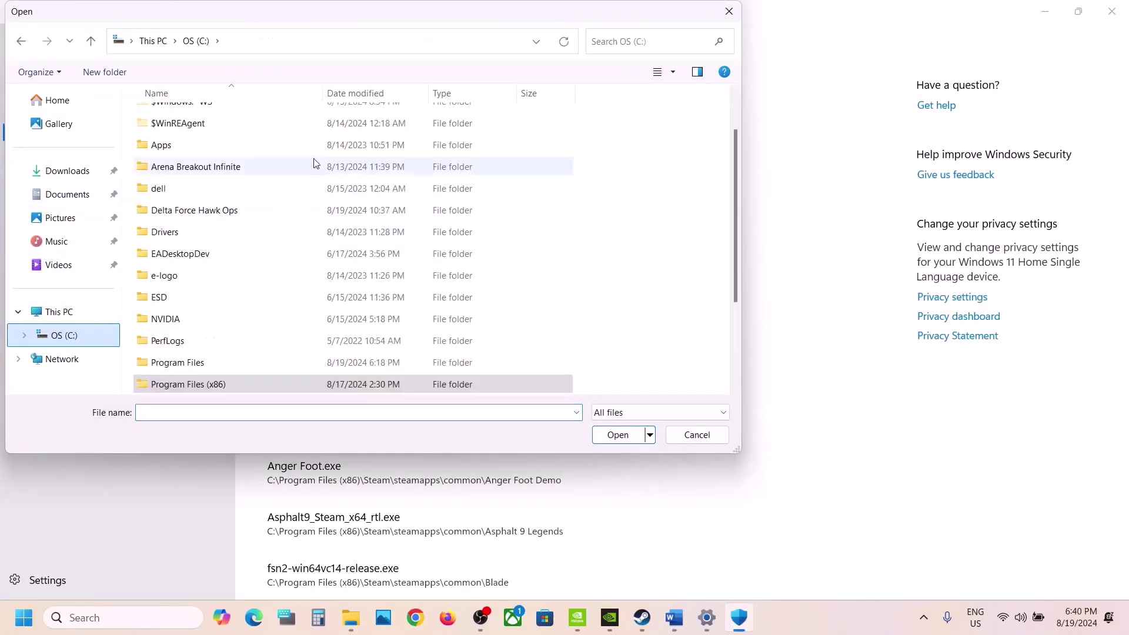
pyautogui.click(59, 312)
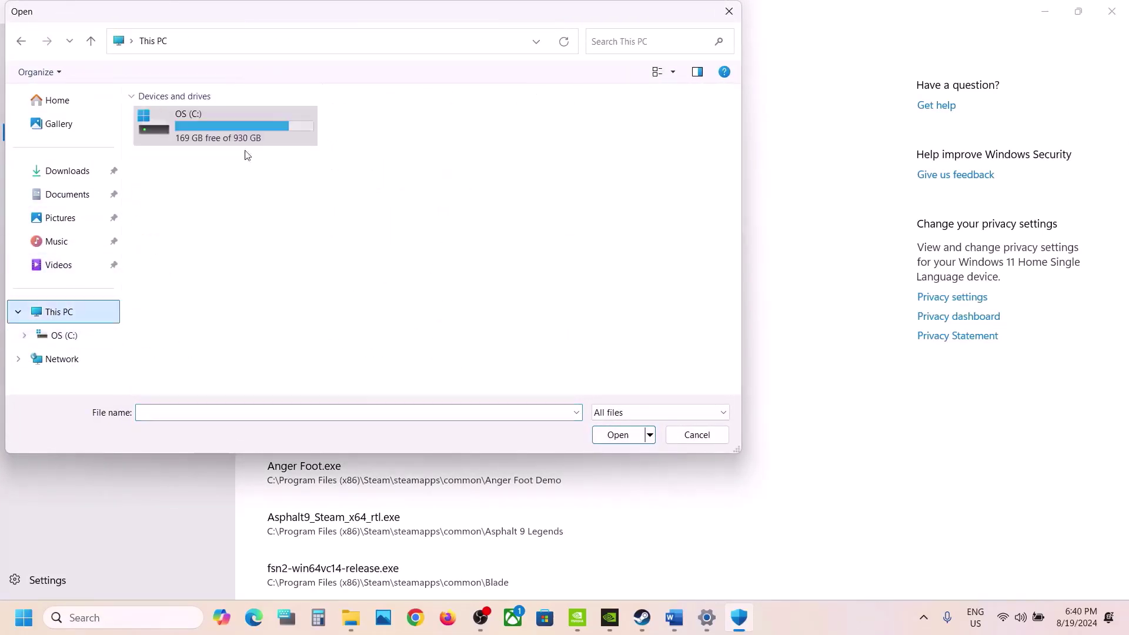
pyautogui.doubleClick(215, 144)
pyautogui.scroll(-3, 216, 140)
pyautogui.doubleClick(189, 255)
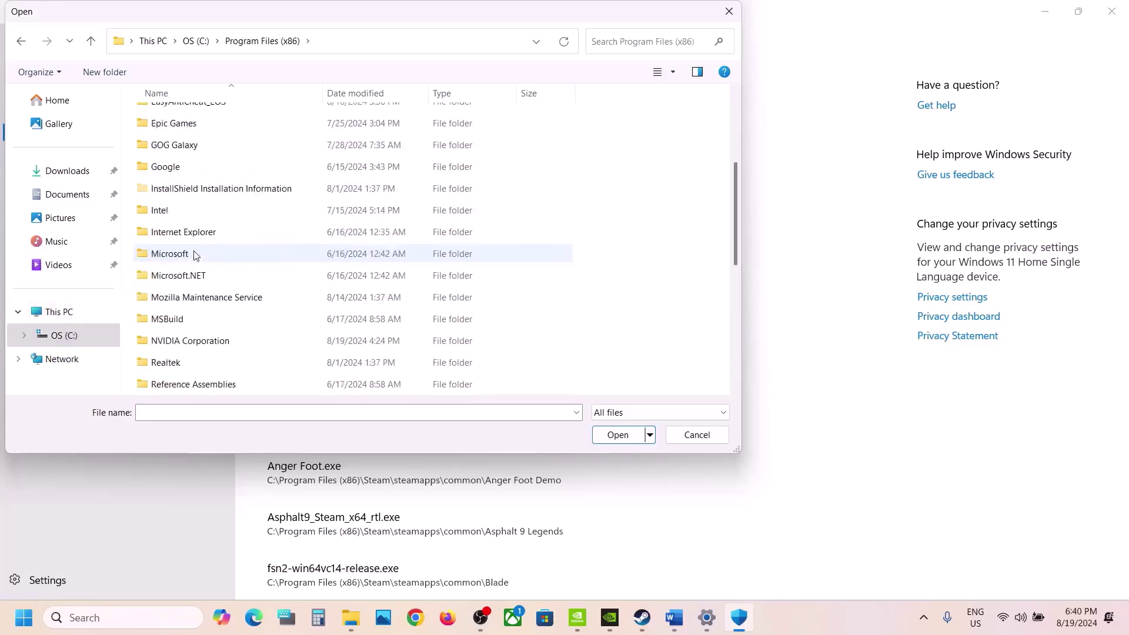
pyautogui.scroll(-1, 183, 257)
pyautogui.doubleClick(165, 363)
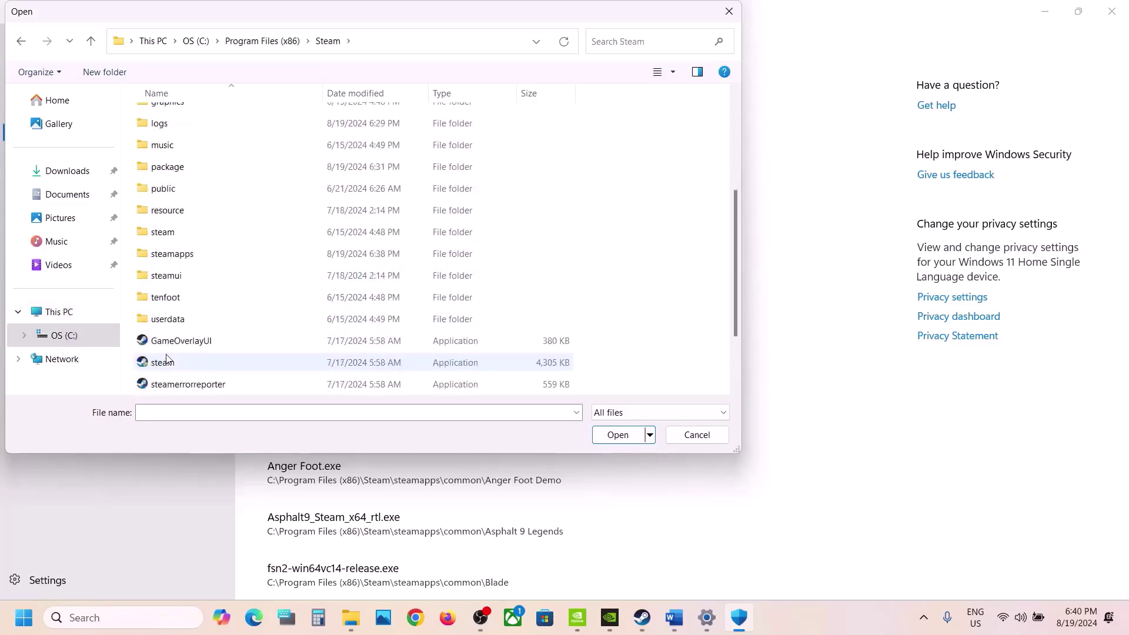
pyautogui.scroll(-1, 193, 248)
pyautogui.doubleClick(174, 189)
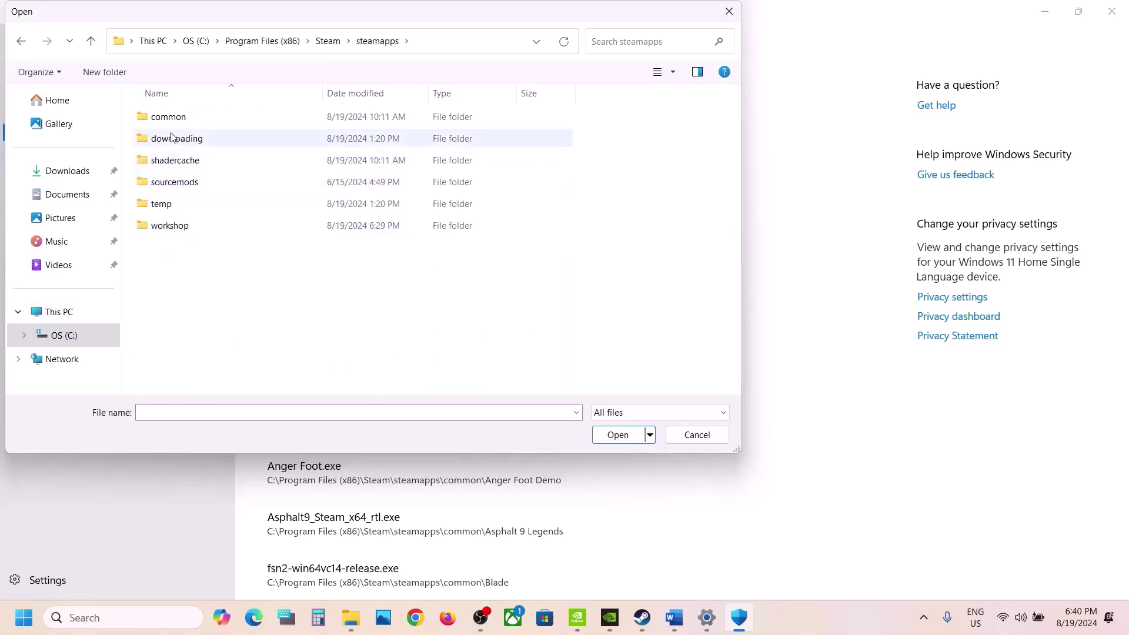
# Step: Allow REDprelauncher from the common\Cyberpunk 2077 folder through Controlled folder access
pyautogui.click(170, 119)
pyautogui.doubleClick(169, 121)
pyautogui.doubleClick(215, 141)
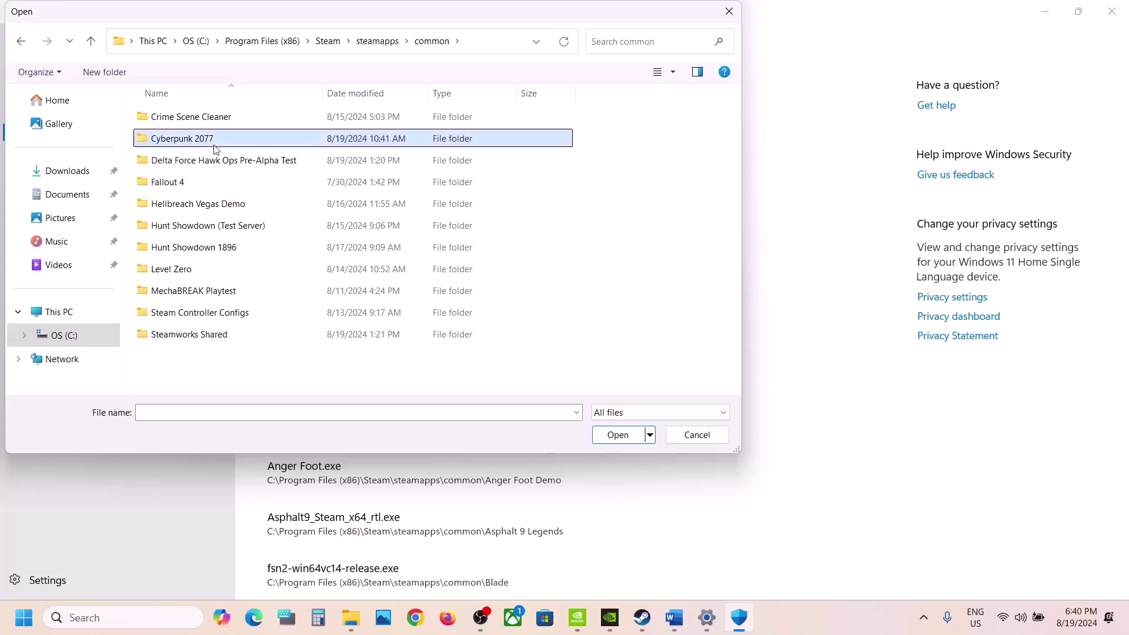
pyautogui.click(189, 206)
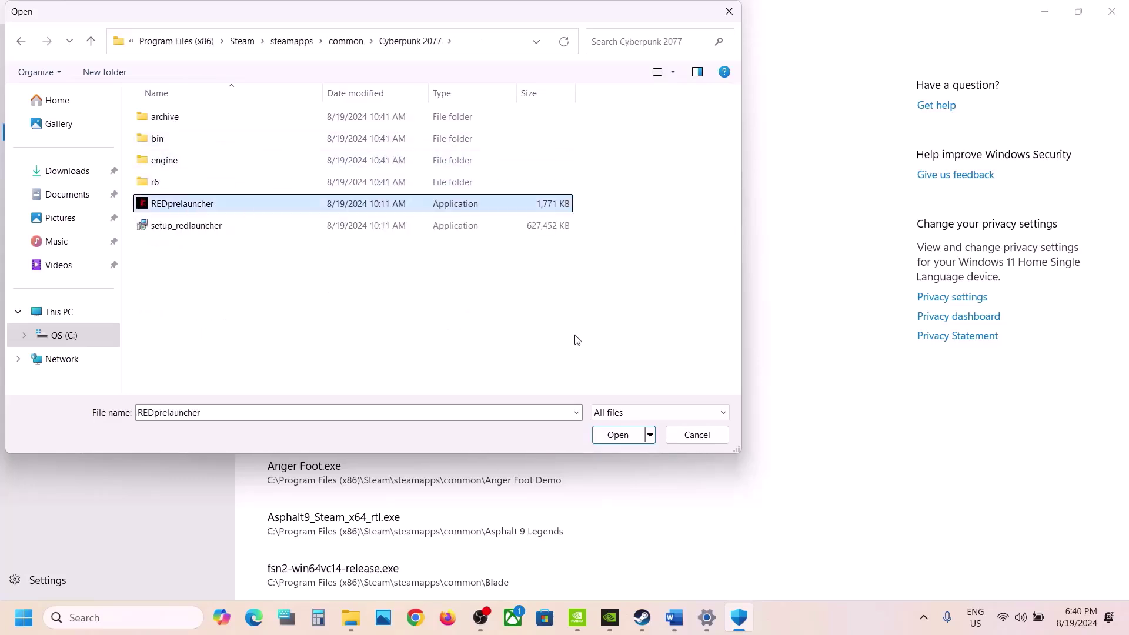
pyautogui.click(617, 435)
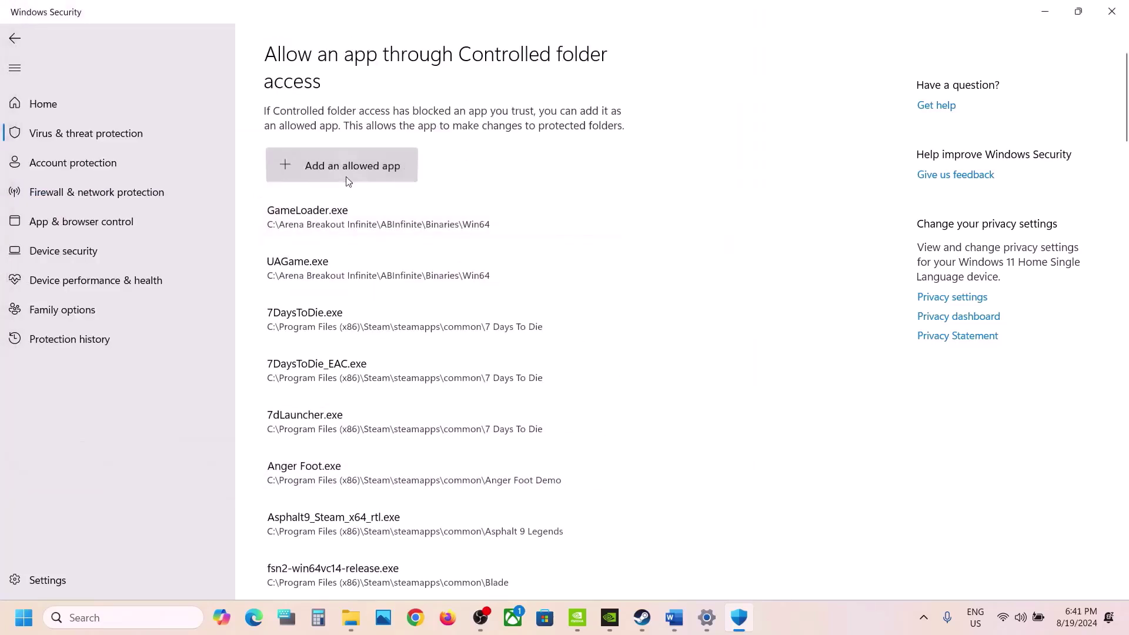
# Step: Add the Cyberpunk2077 application from the game's bin\x64 folder as another app allowed through Controlled folder access
pyautogui.click(353, 174)
pyautogui.click(332, 226)
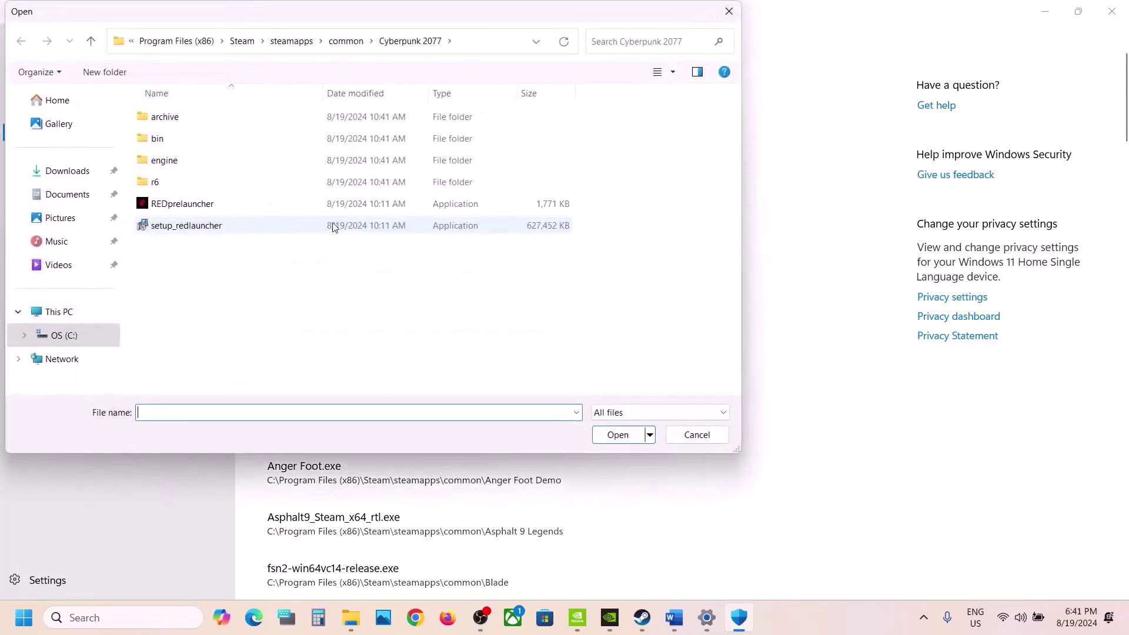
pyautogui.doubleClick(162, 134)
pyautogui.doubleClick(181, 116)
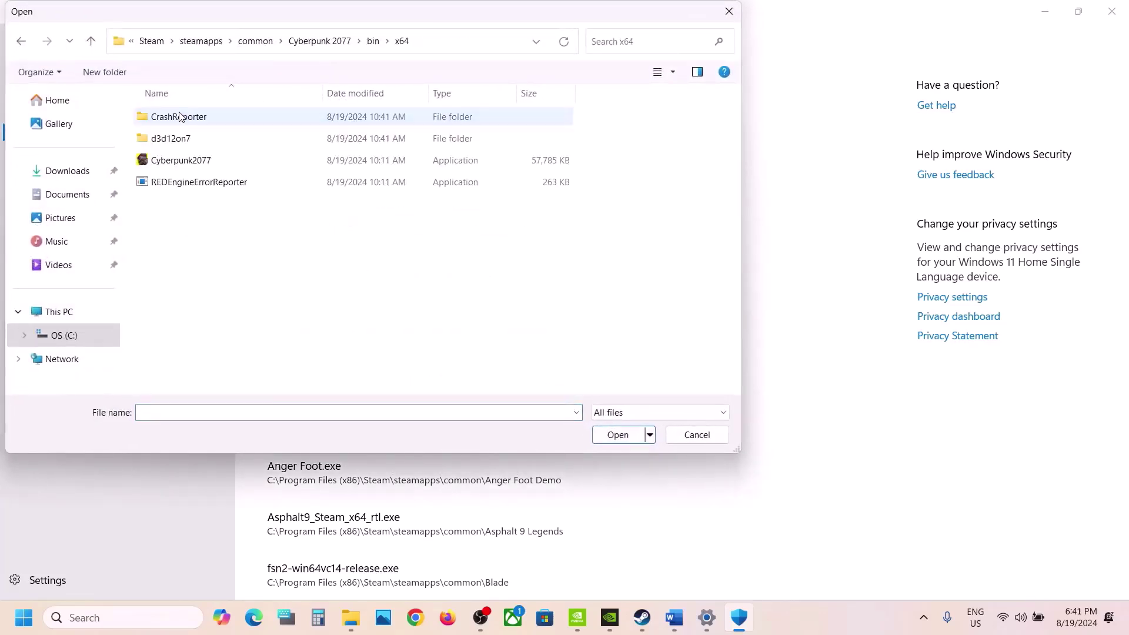
pyautogui.click(191, 168)
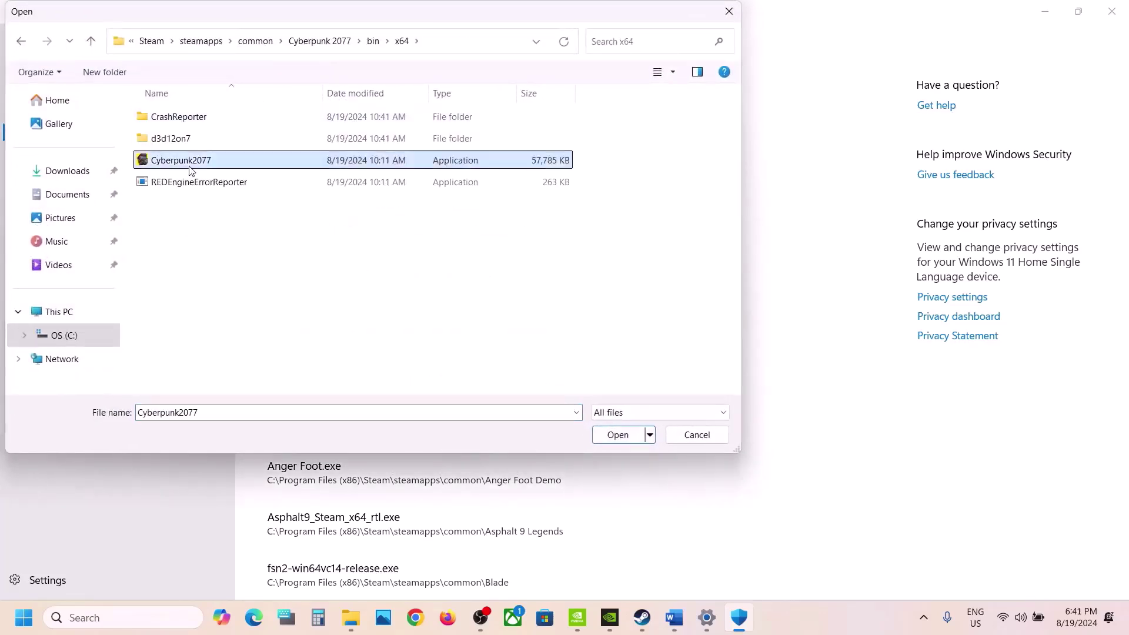
pyautogui.click(614, 435)
# Step: Open Control Panel and go to the list of apps allowed through Windows Defender Firewall
pyautogui.click(94, 622)
pyautogui.write('c')
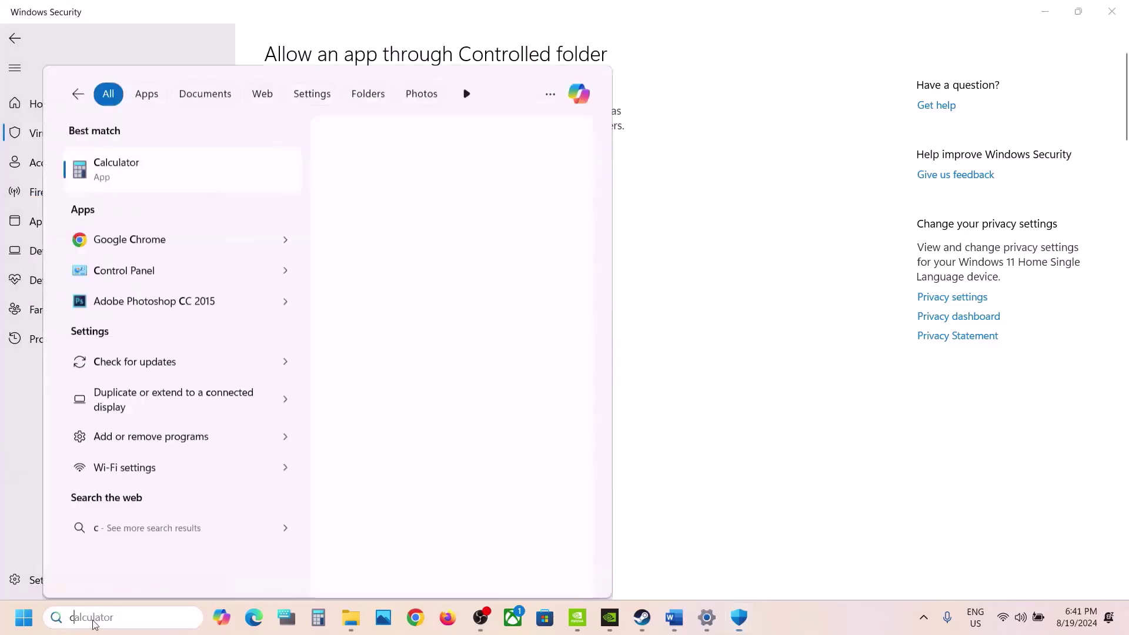
pyautogui.write('ontrol')
pyautogui.press('Escape')
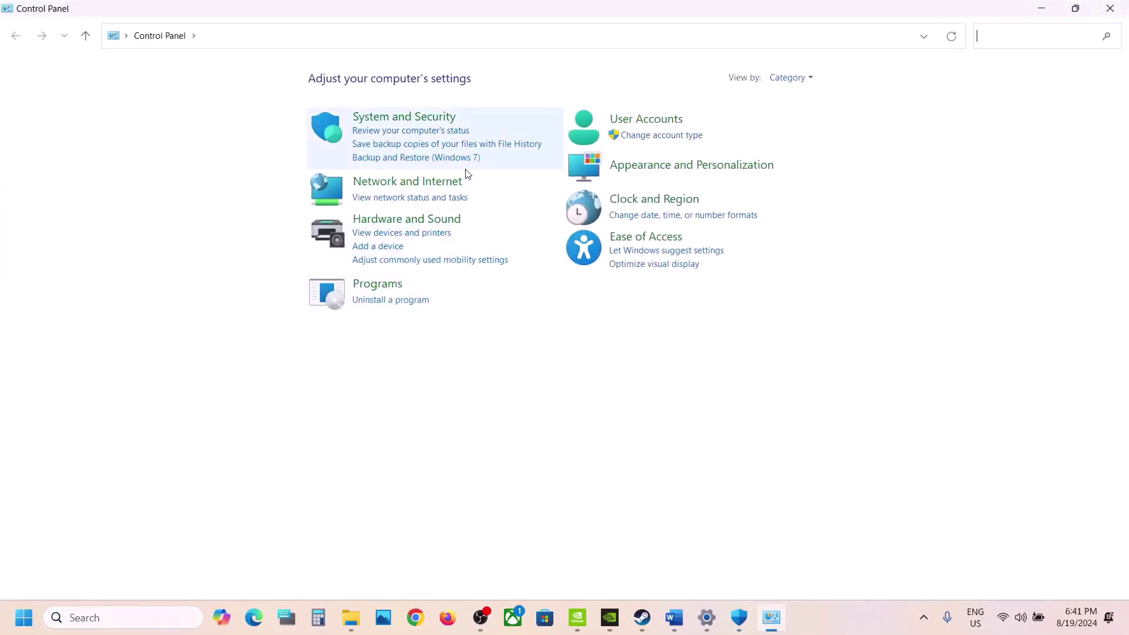
pyautogui.click(417, 118)
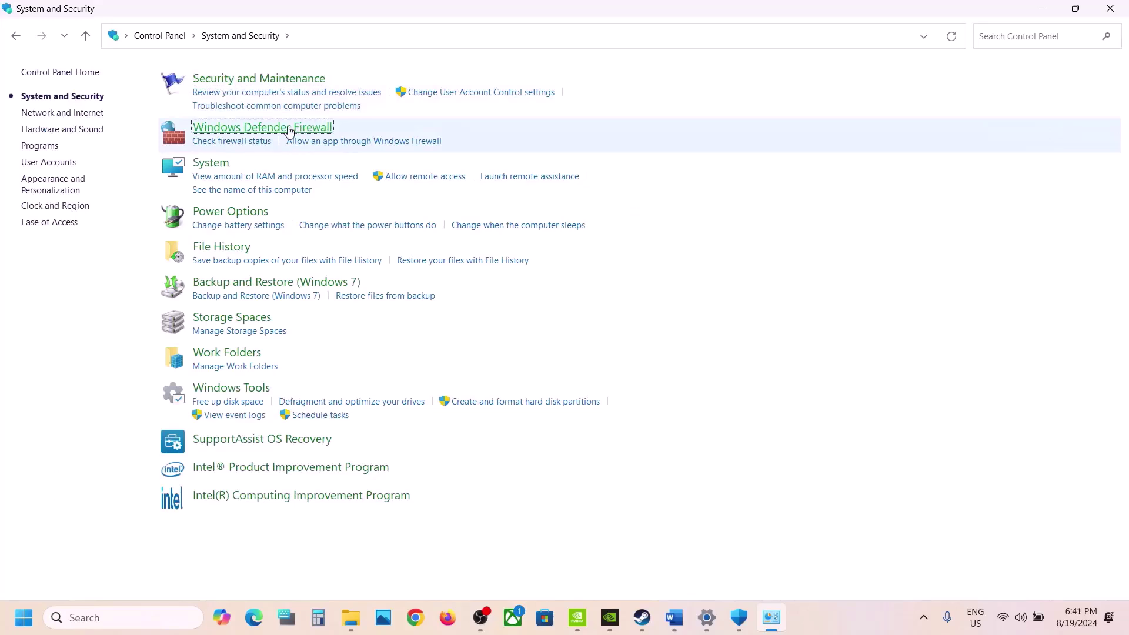
pyautogui.click(288, 131)
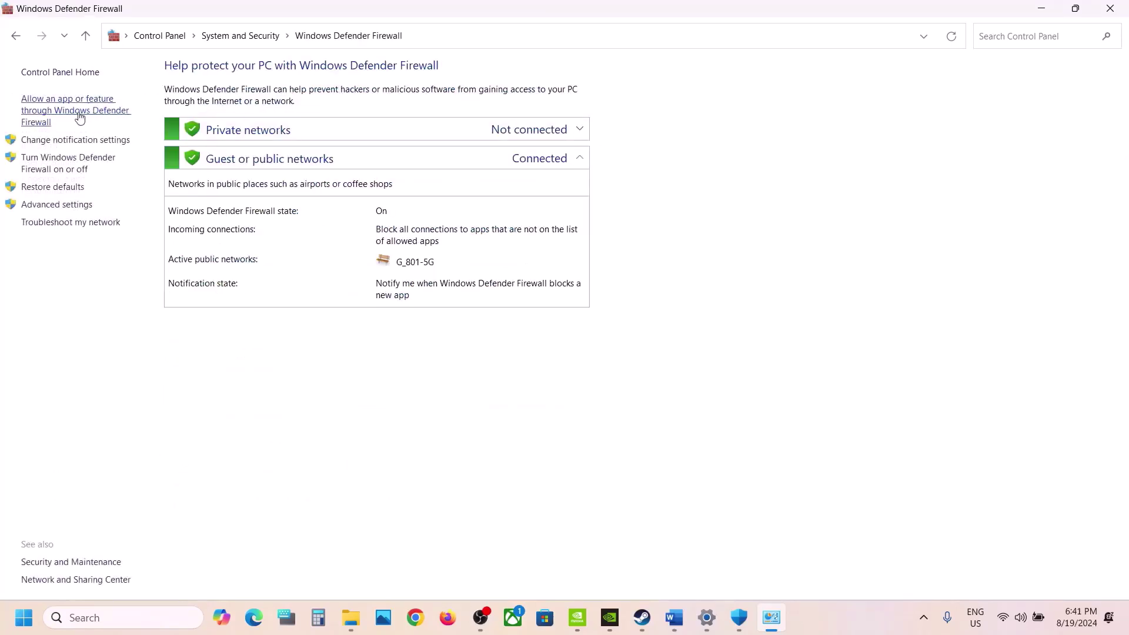
pyautogui.click(80, 117)
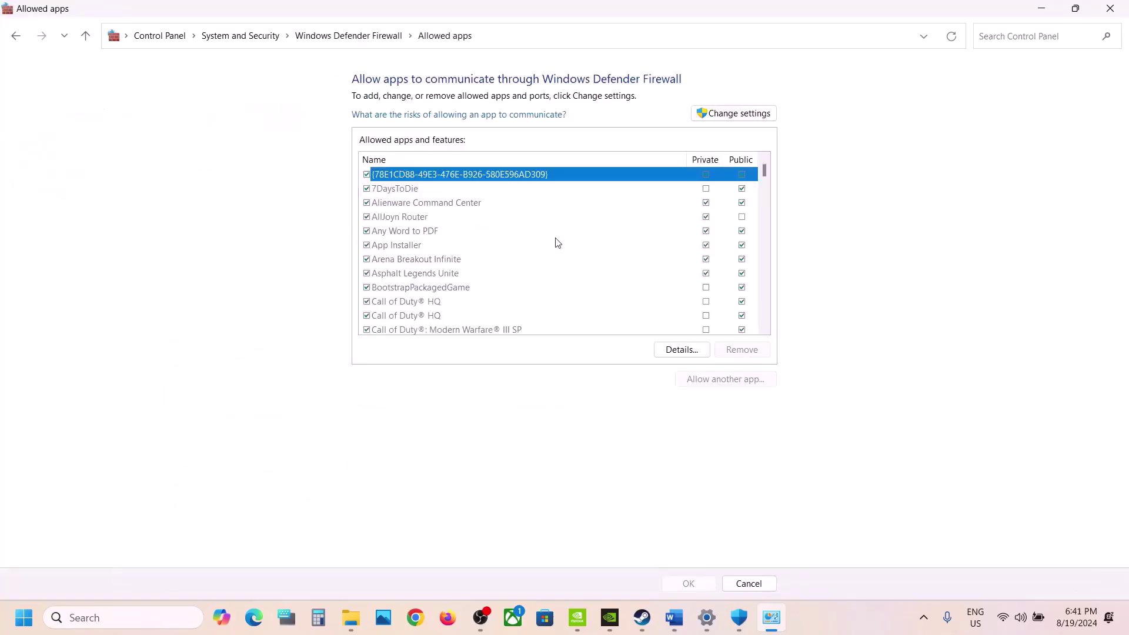
# Step: Enable changes to the firewall's allowed apps and try to add REDprelauncher from the Steam common\Cyberpunk 2077 folder
pyautogui.click(749, 116)
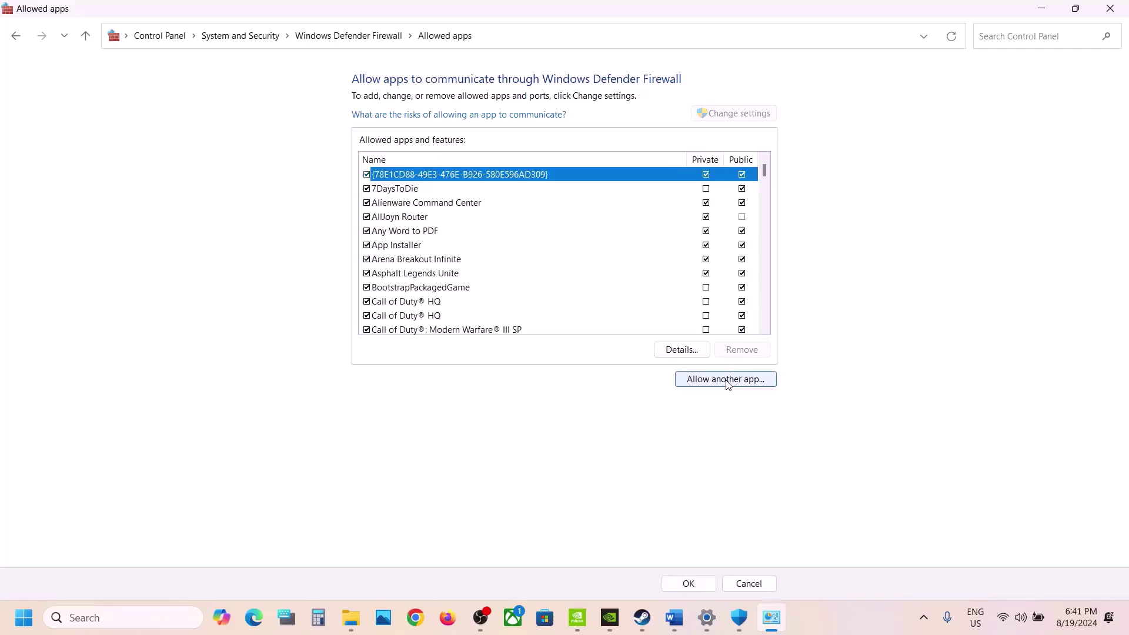
pyautogui.click(727, 382)
pyautogui.click(659, 377)
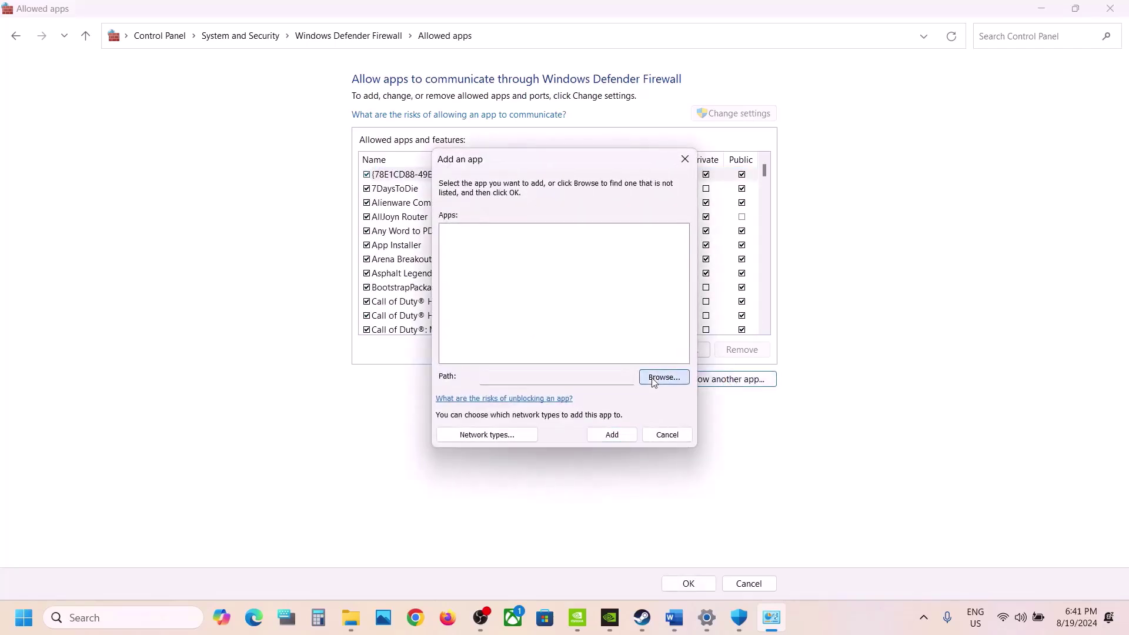
pyautogui.click(619, 215)
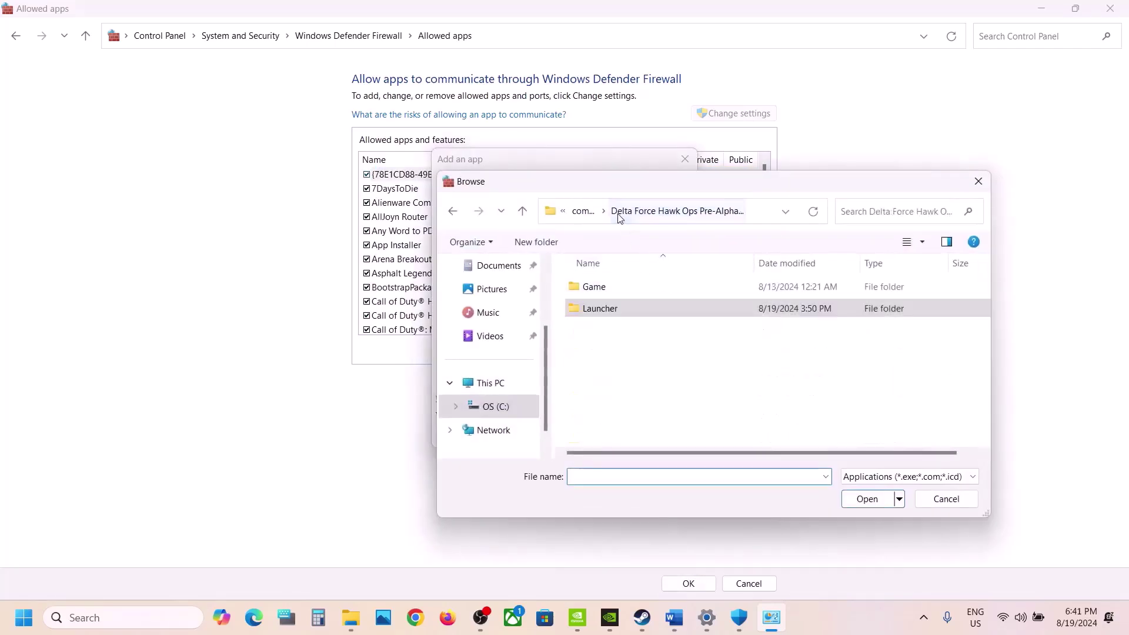
pyautogui.click(586, 213)
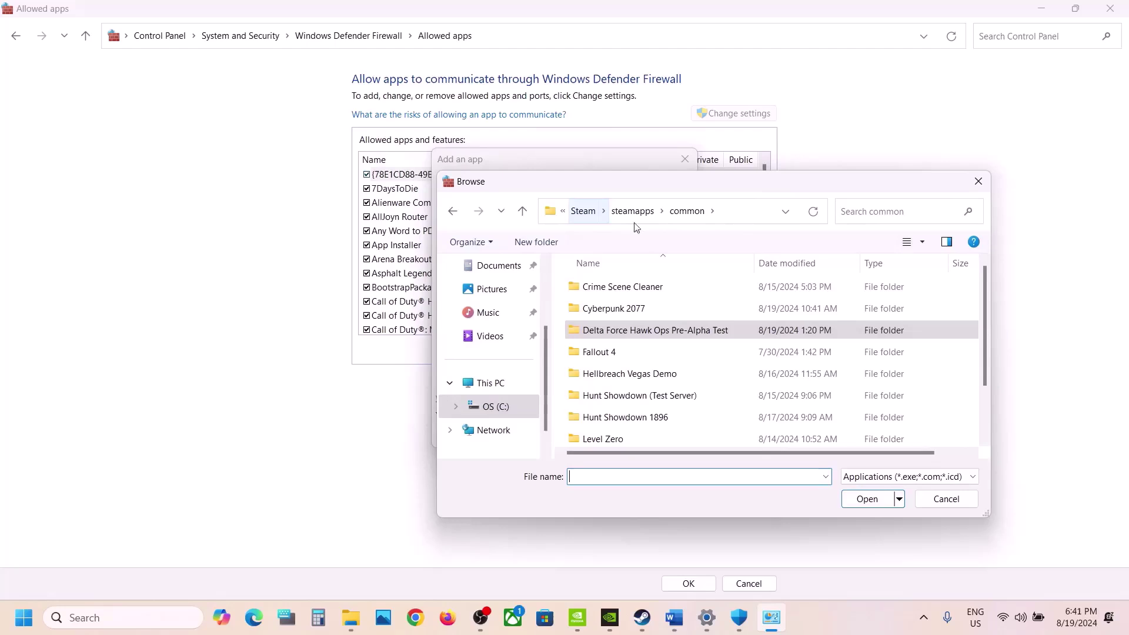
pyautogui.doubleClick(641, 308)
pyautogui.click(624, 376)
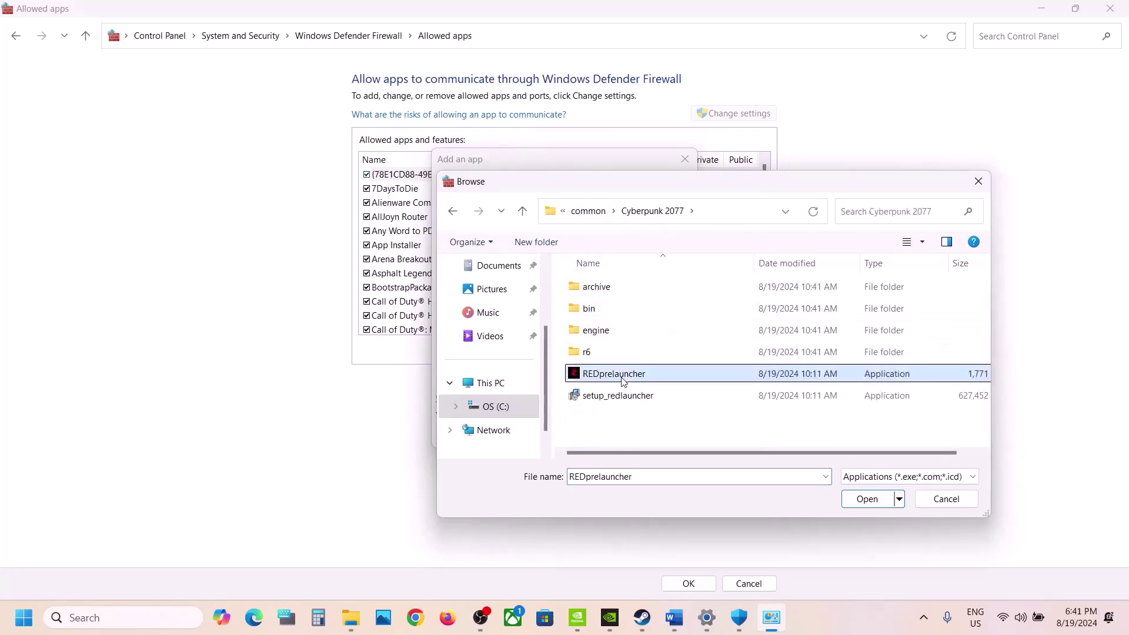
pyautogui.click(874, 500)
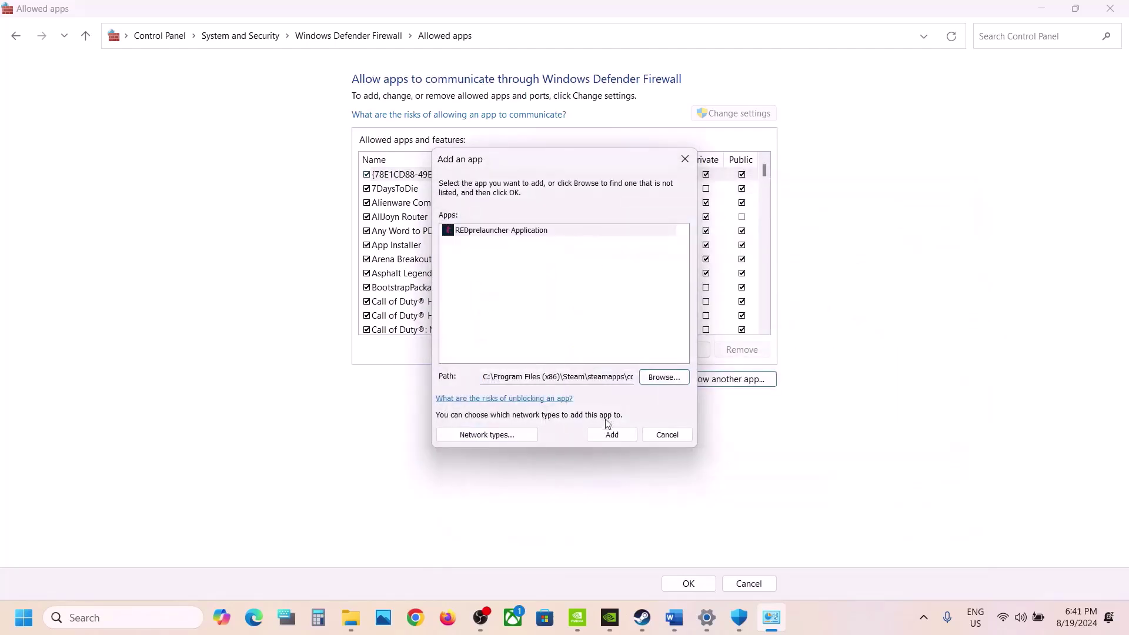
pyautogui.click(610, 442)
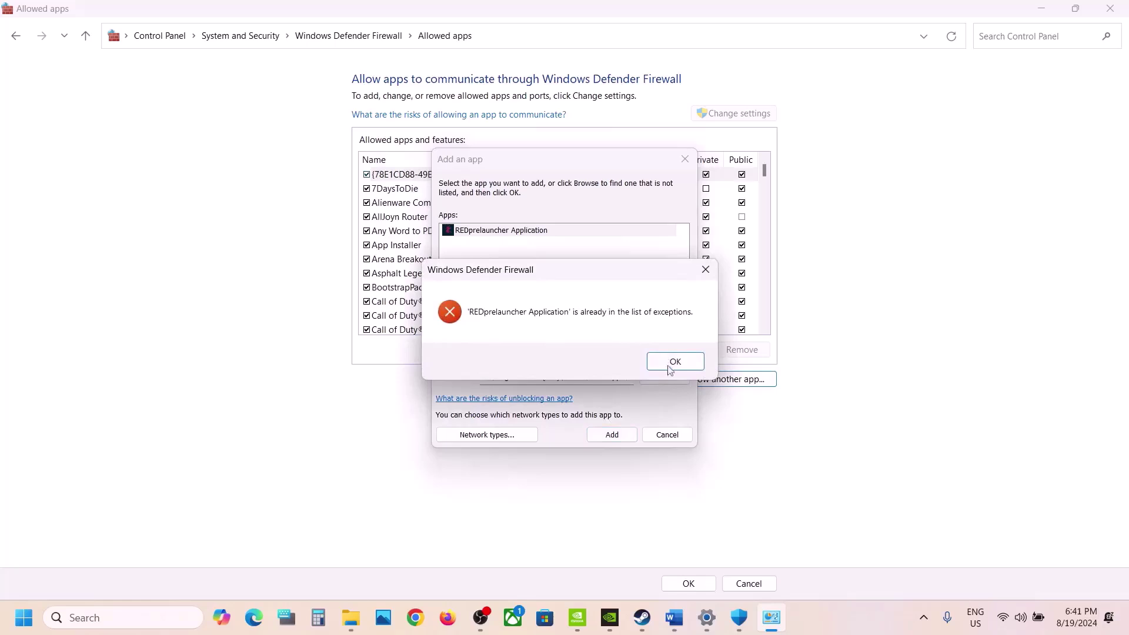
pyautogui.click(670, 368)
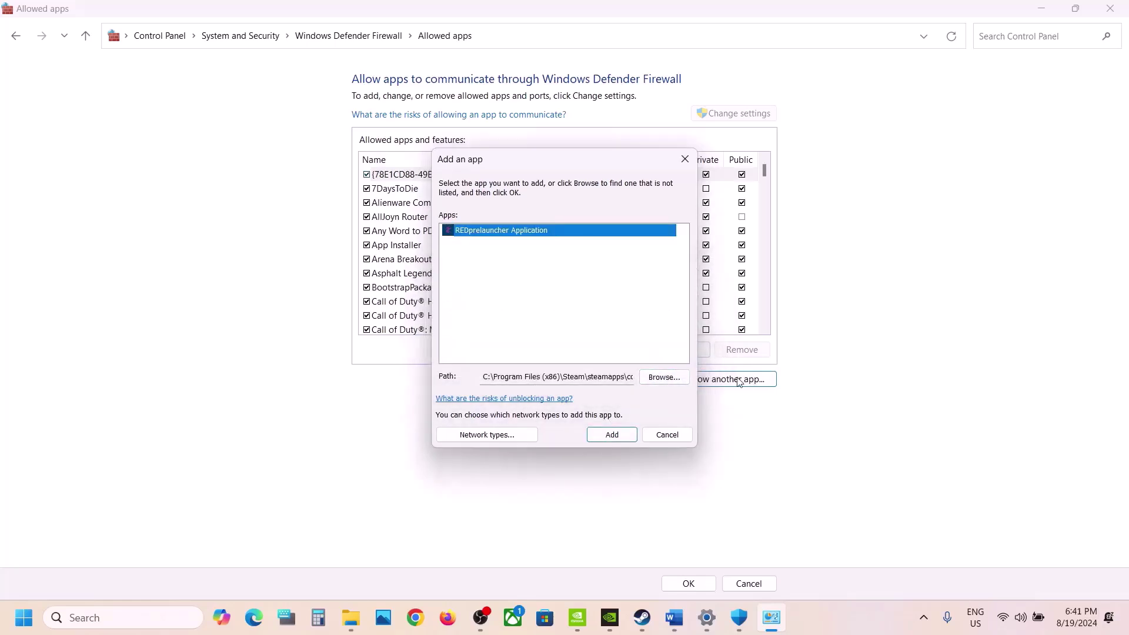
# Step: Try to add the Cyberpunk2077 application from the game's bin\x64 folder to the firewall's allowed apps, then close the add-app dialog
pyautogui.click(669, 381)
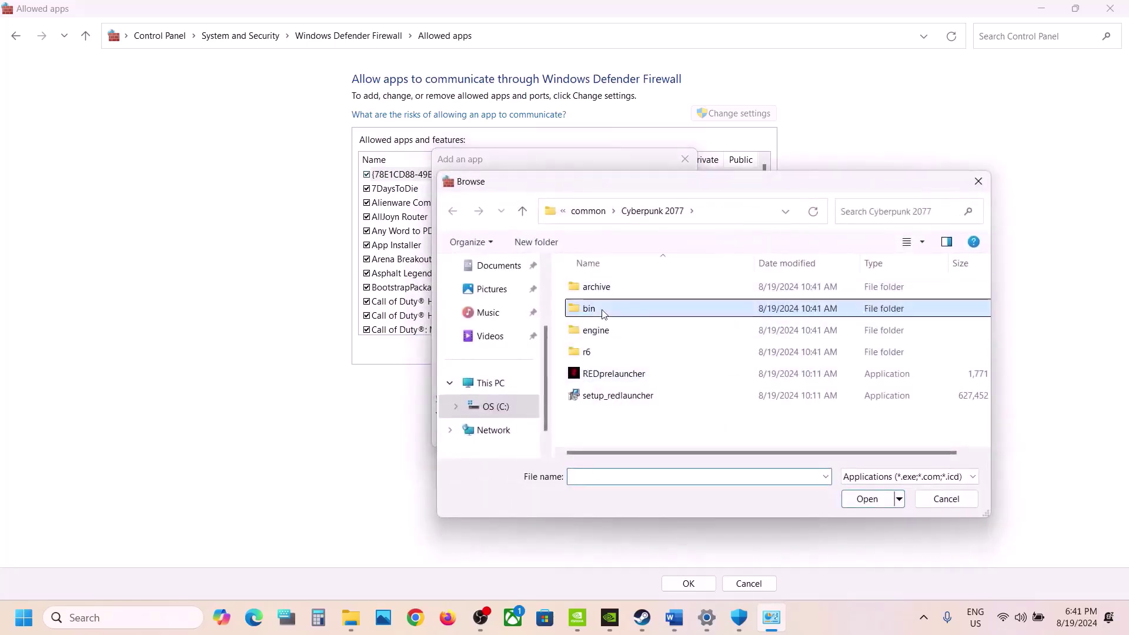
pyautogui.doubleClick(620, 308)
pyautogui.doubleClick(606, 286)
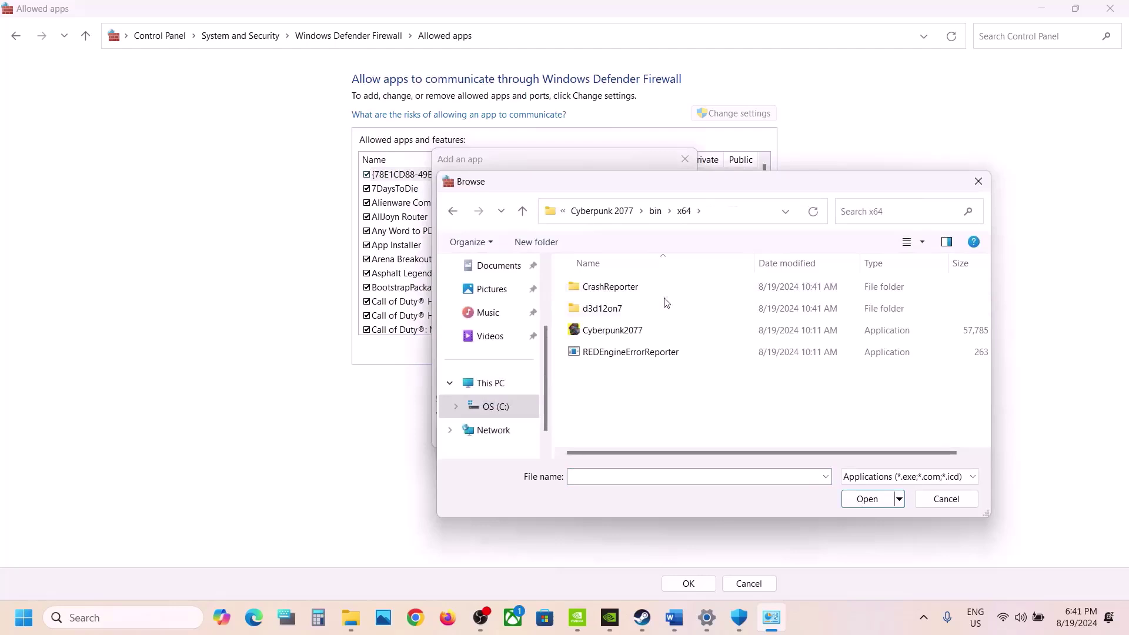
pyautogui.click(626, 330)
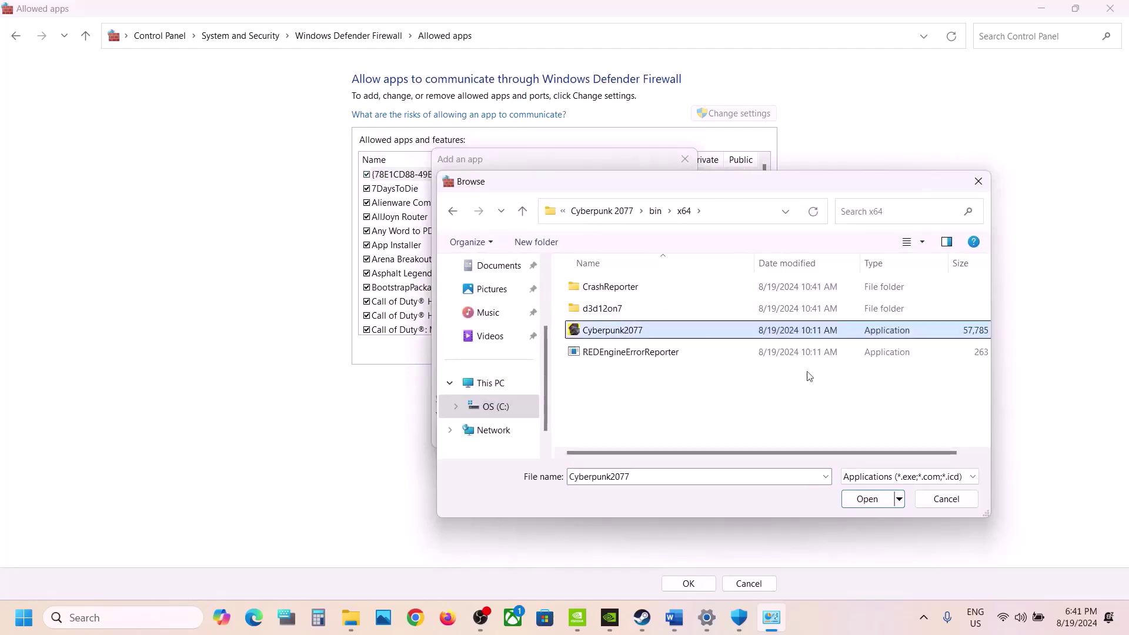
pyautogui.click(868, 500)
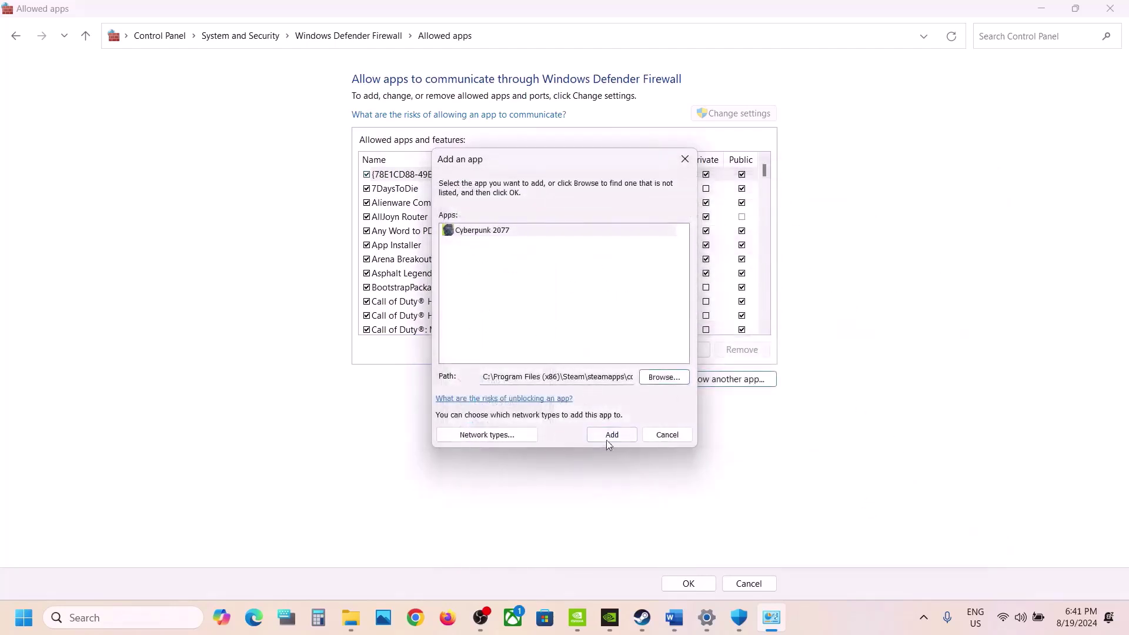
pyautogui.click(606, 440)
pyautogui.click(657, 370)
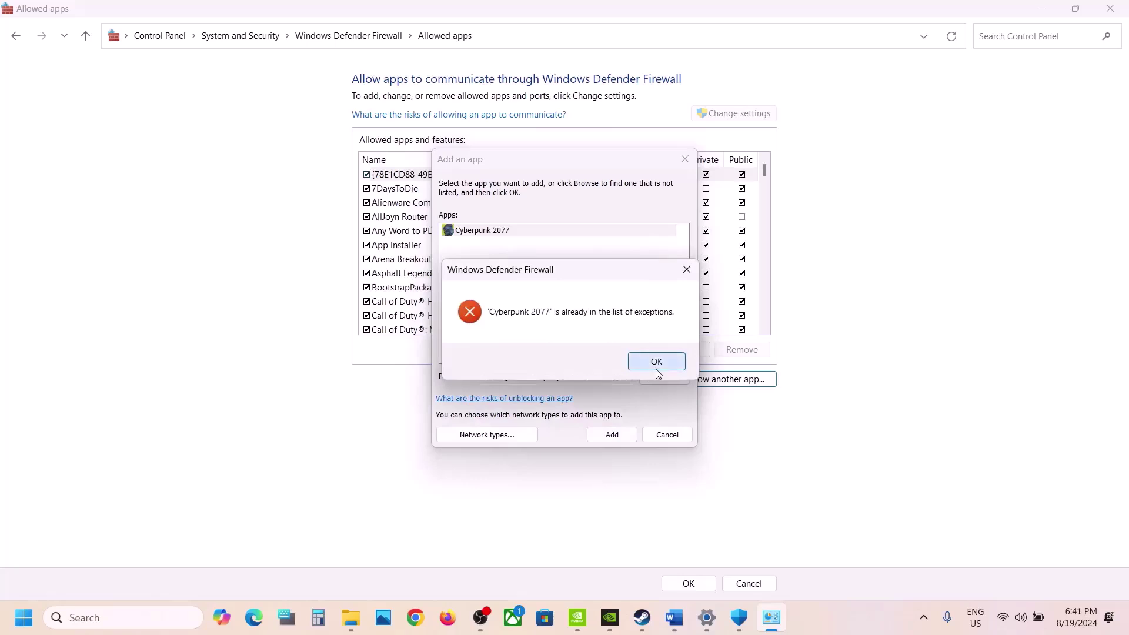
pyautogui.click(685, 160)
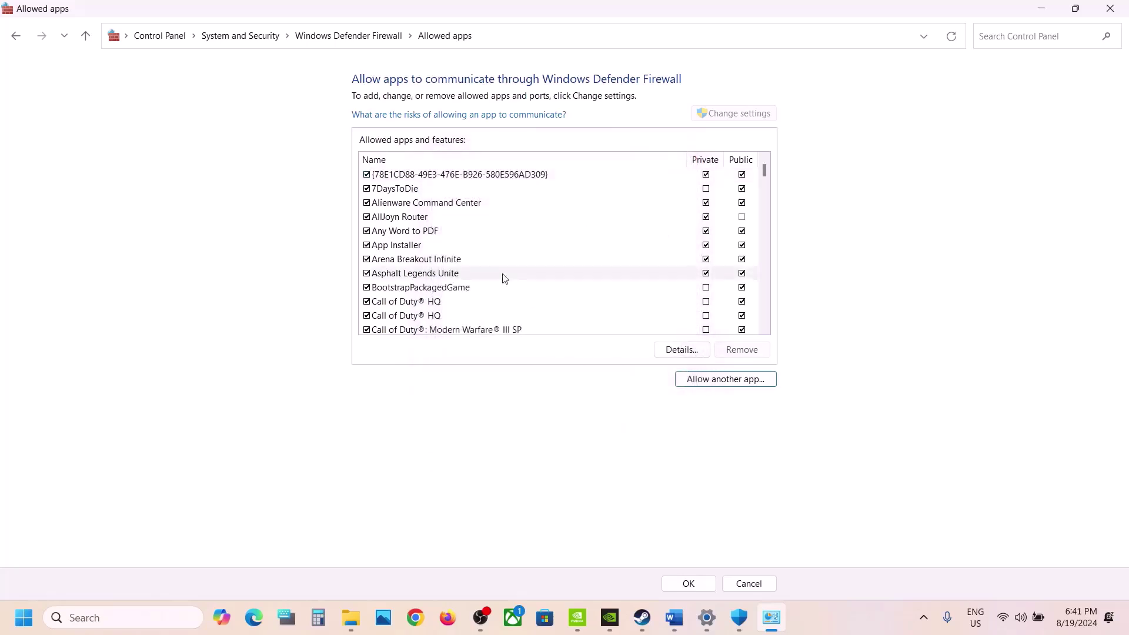
# Step: Find both Cyberpunk 2077 entries in the firewall's allowed apps list and confirm the list
pyautogui.click(504, 274)
pyautogui.press('Down')
pyautogui.press('Down')
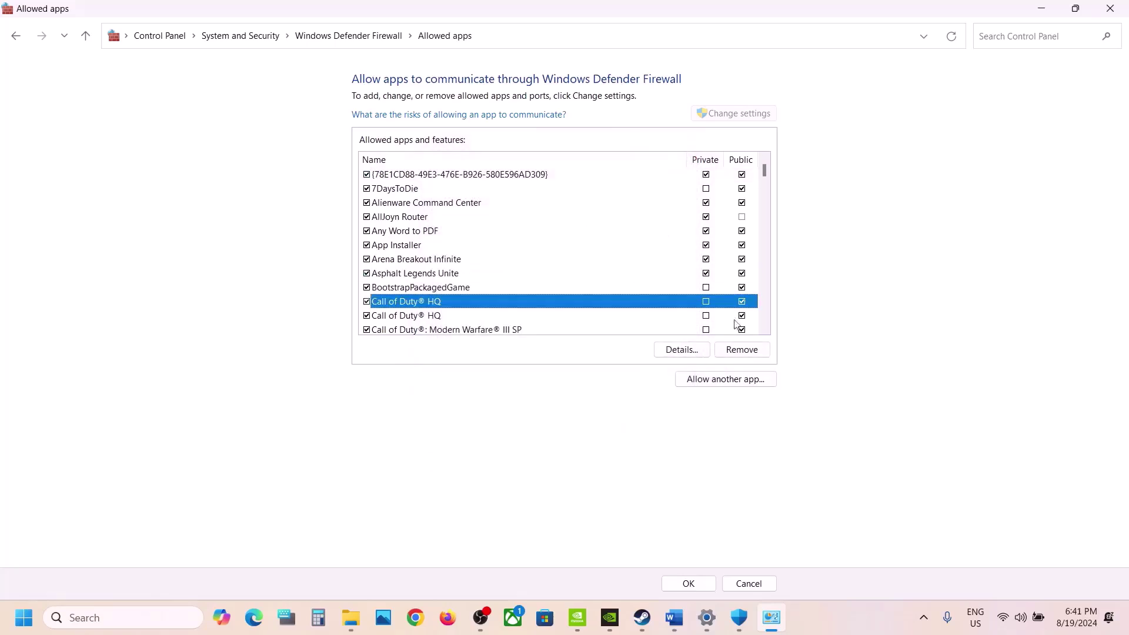
pyautogui.moveTo(767, 333); pyautogui.dragTo(767, 333)
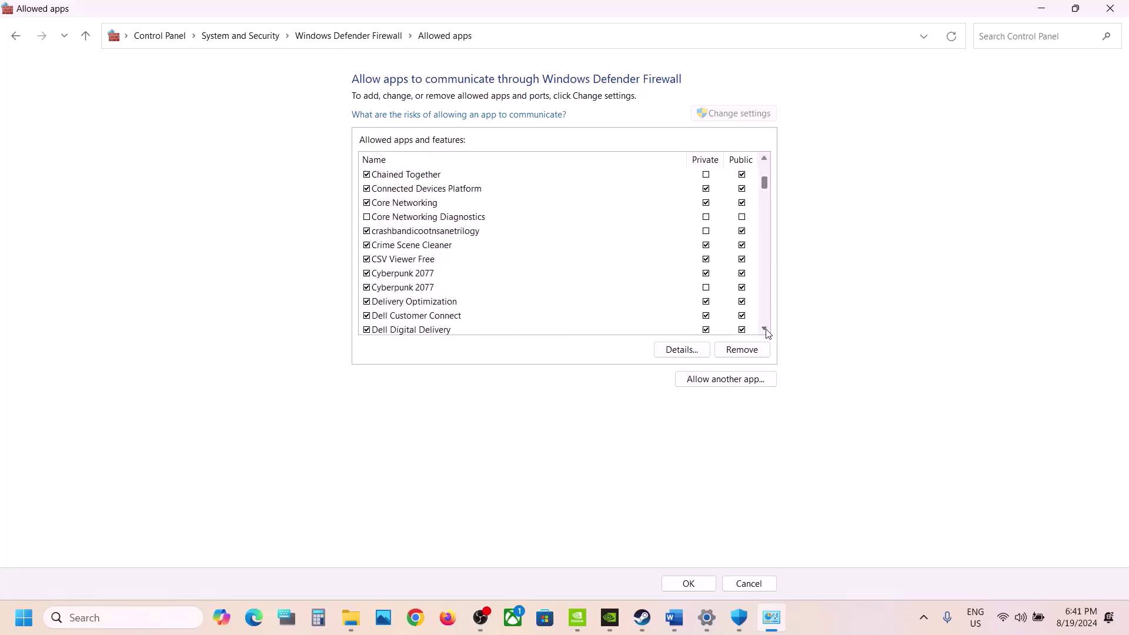
pyautogui.click(376, 288)
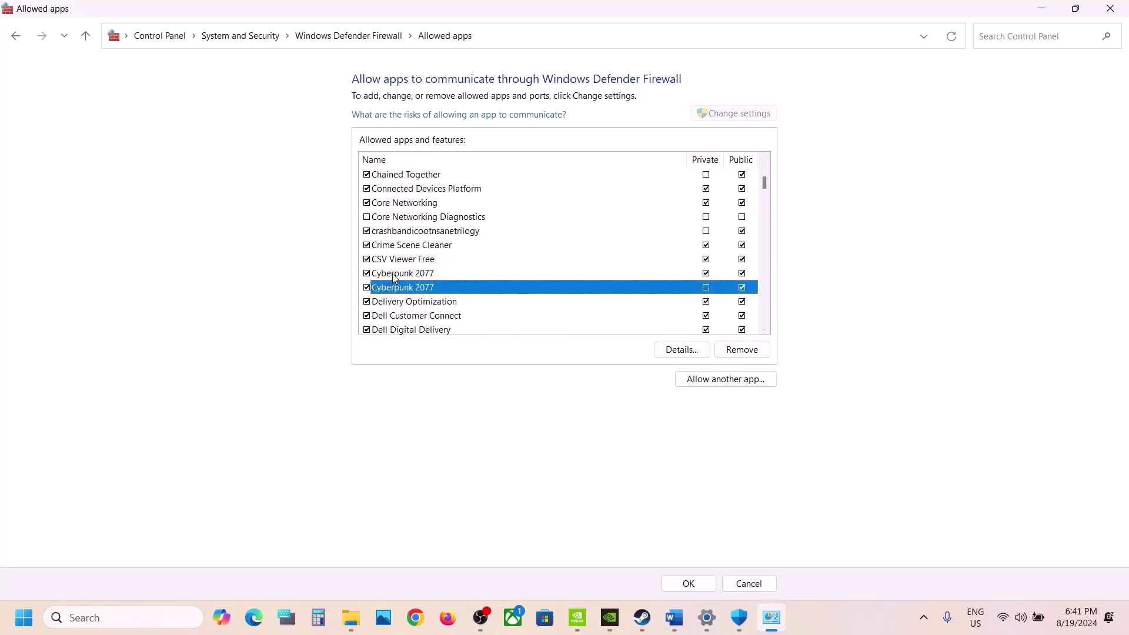
pyautogui.click(394, 277)
pyautogui.click(687, 584)
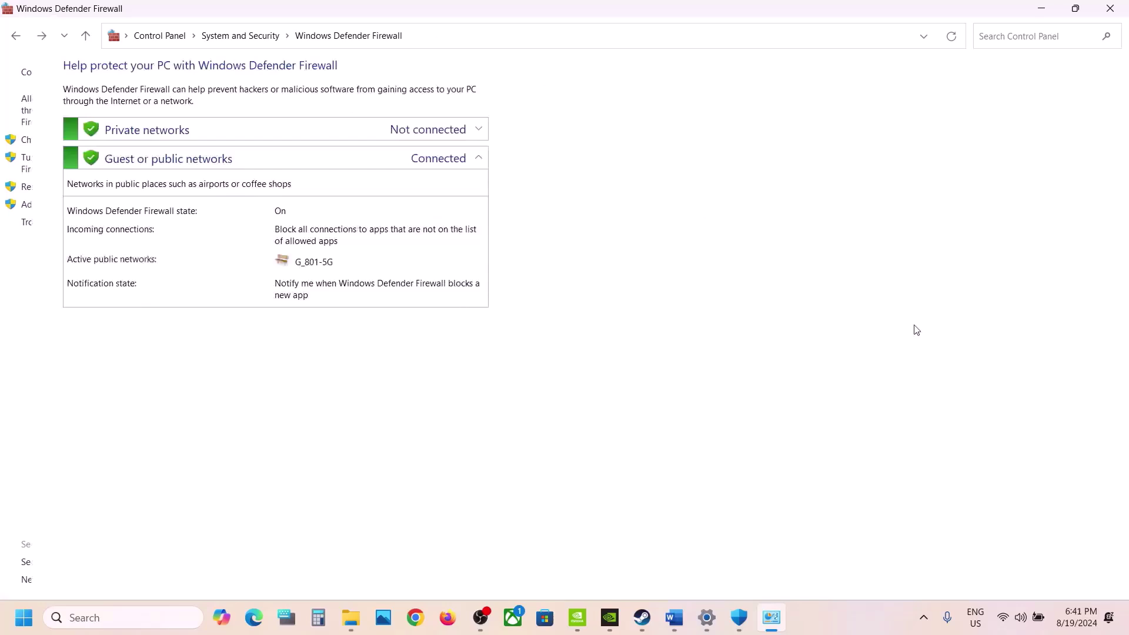
# Step: Close the Windows Defender Firewall, Windows Security and Settings windows to return to the Word document
pyautogui.click(1110, 8)
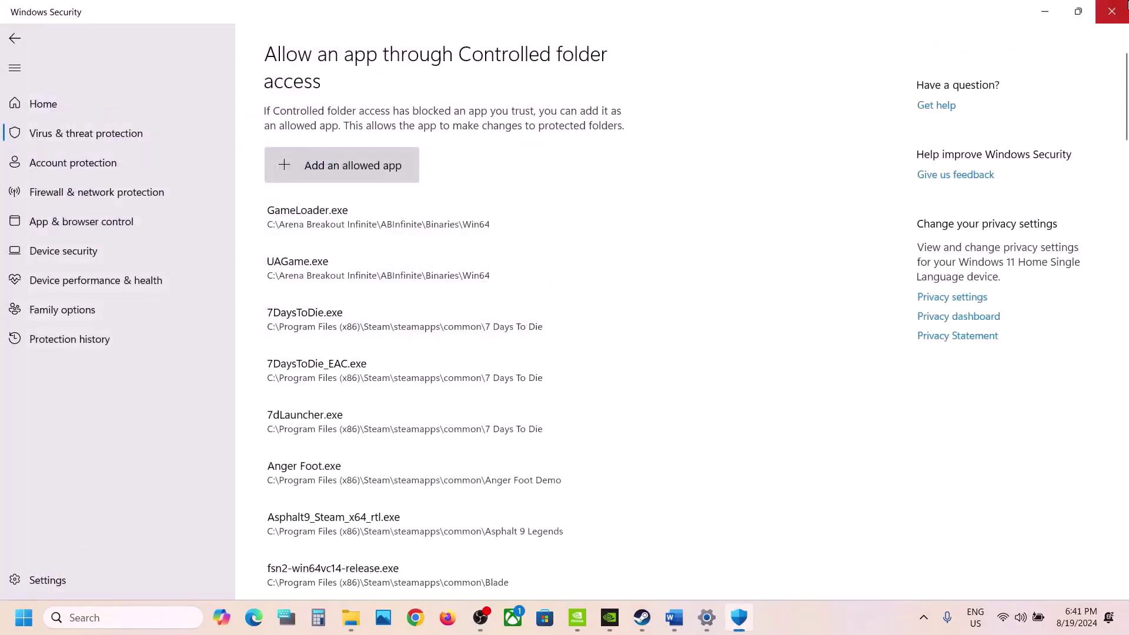
pyautogui.click(1110, 10)
pyautogui.click(1108, 12)
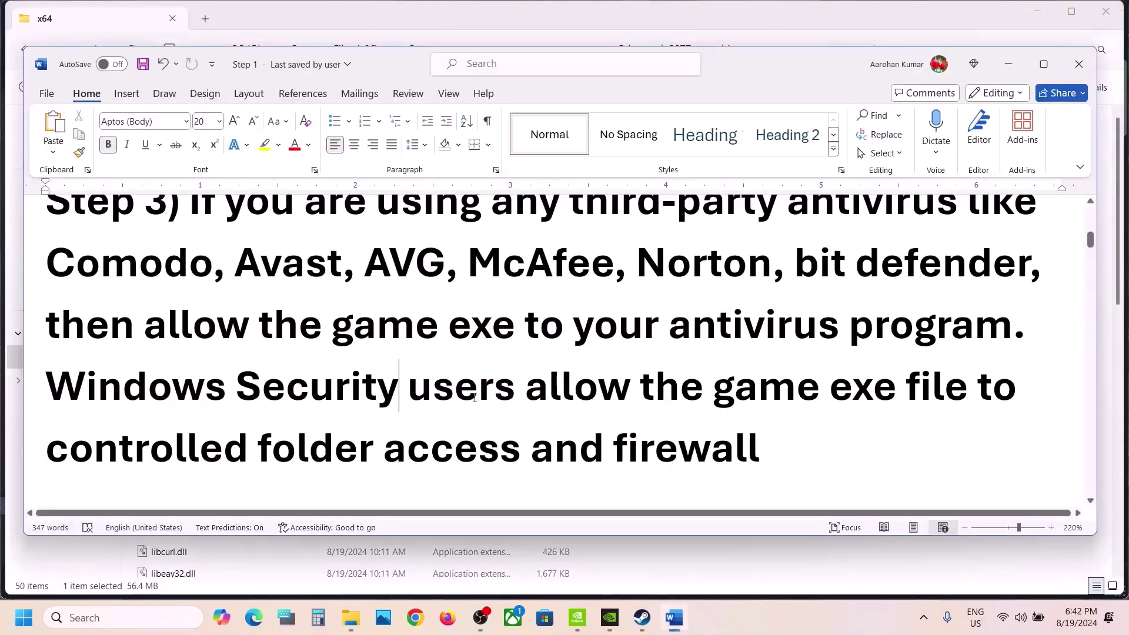
# Step: Read steps 4 and 5 of the Word document, about uninstalling mods and setting Performance in GeForce Experience
pyautogui.scroll(-5, 474, 395)
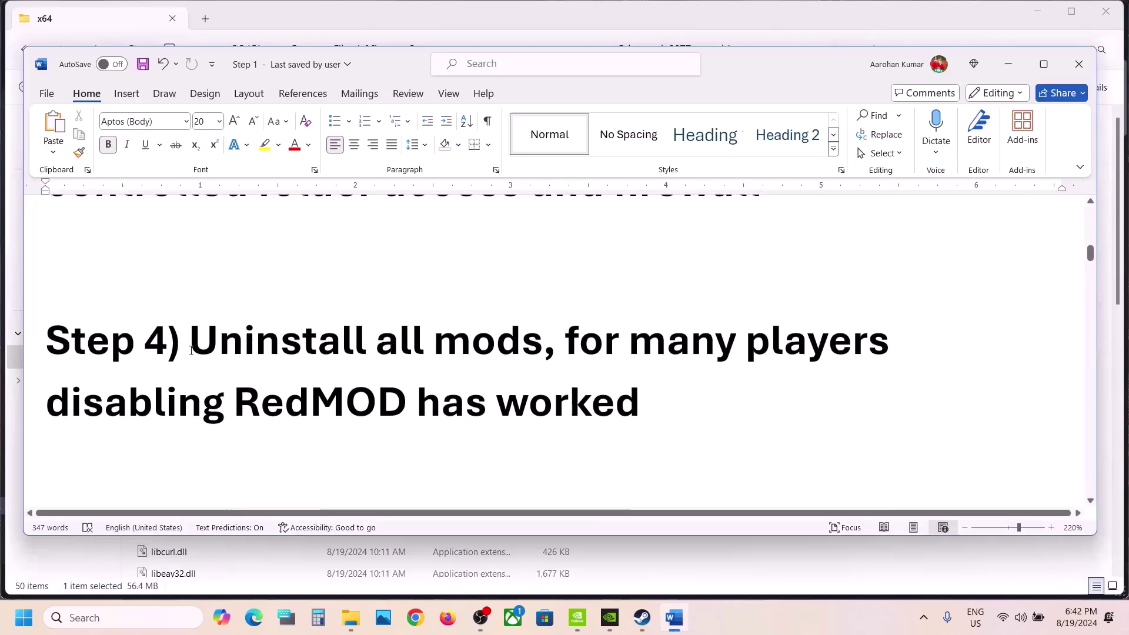
pyautogui.moveTo(188, 351); pyautogui.dragTo(556, 352)
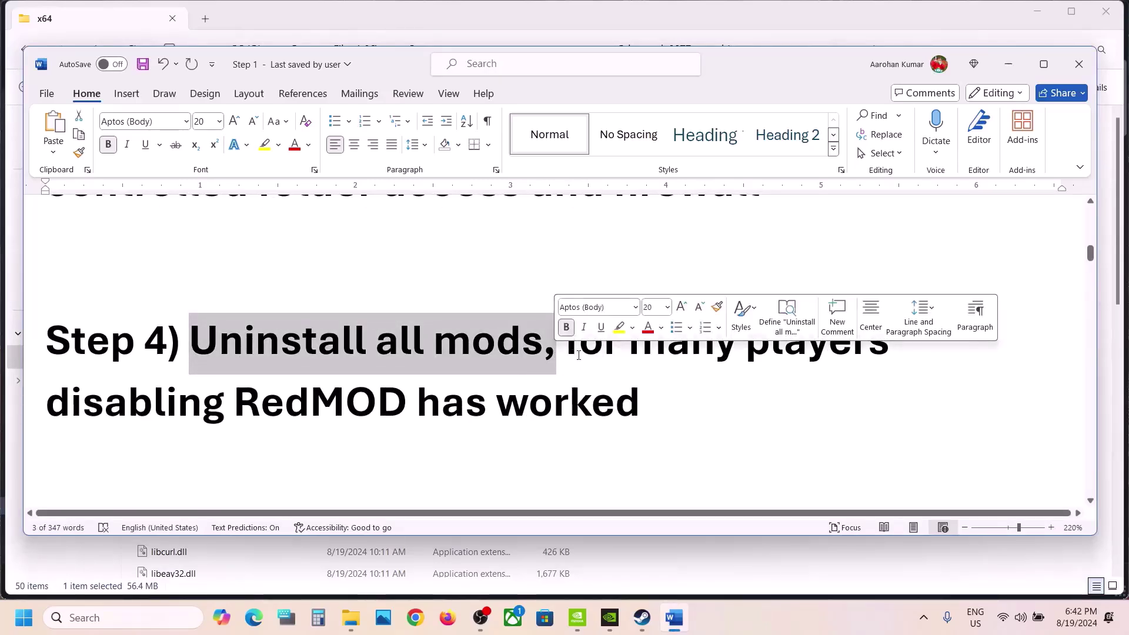
pyautogui.click(576, 354)
pyautogui.moveTo(571, 350); pyautogui.dragTo(541, 406)
pyautogui.click(287, 422)
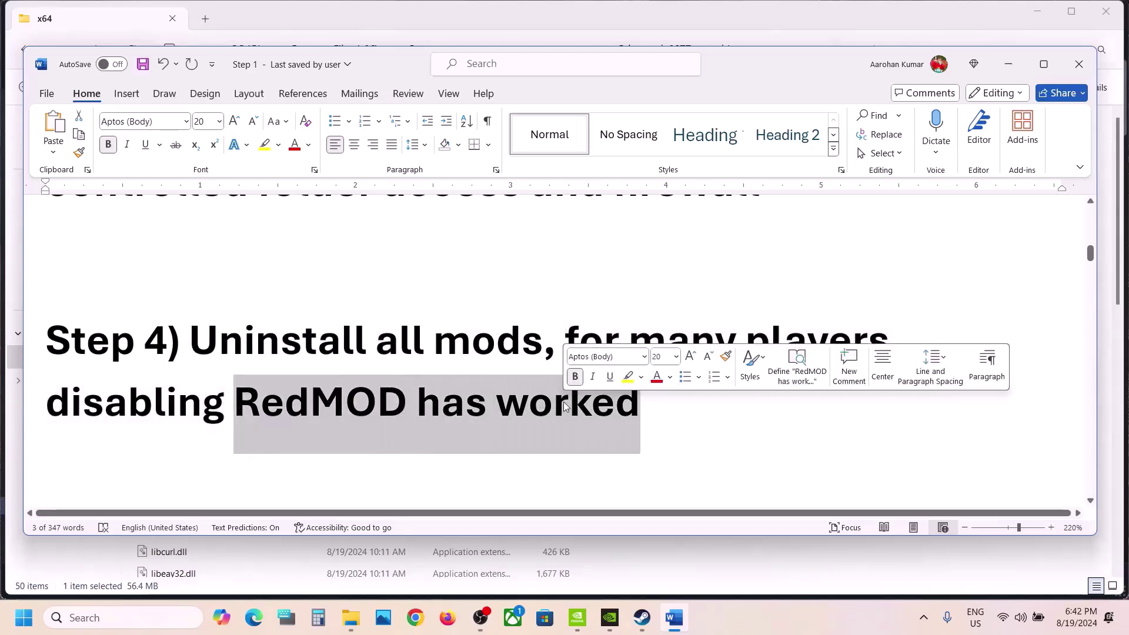
pyautogui.scroll(-5, 565, 402)
pyautogui.scroll(-1, 565, 403)
pyautogui.rightClick(565, 402)
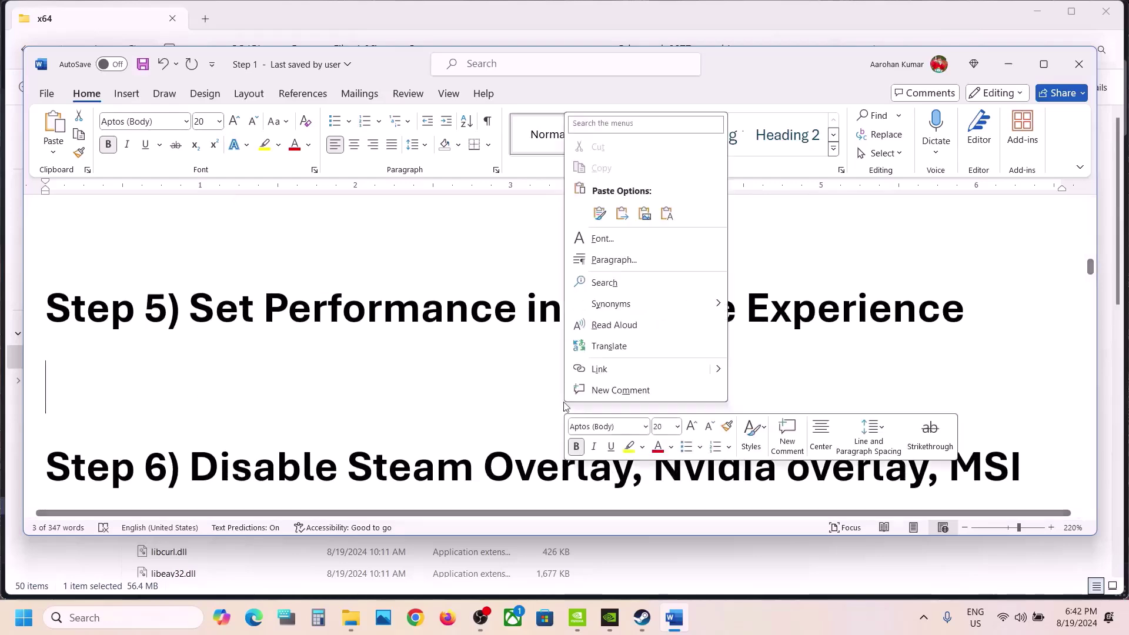
pyautogui.click(219, 308)
pyautogui.moveTo(218, 308); pyautogui.dragTo(974, 311)
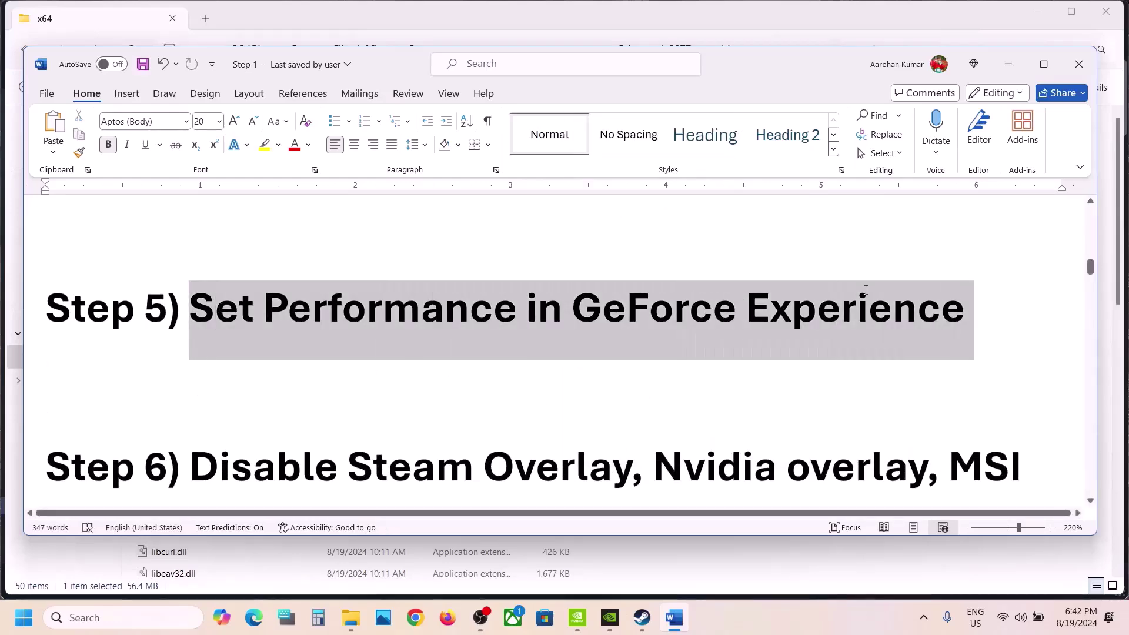
# Step: Switch to GeForce Experience, open the details of Cyberpunk 2077 and maximize the window
pyautogui.click(610, 618)
pyautogui.moveTo(200, 176)
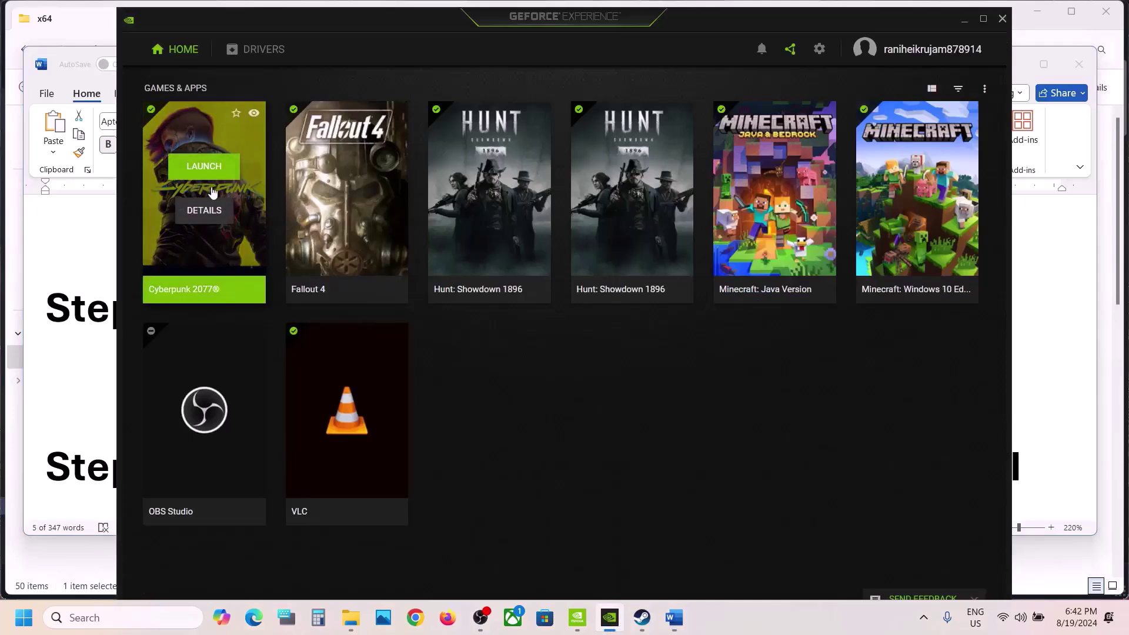
pyautogui.click(204, 215)
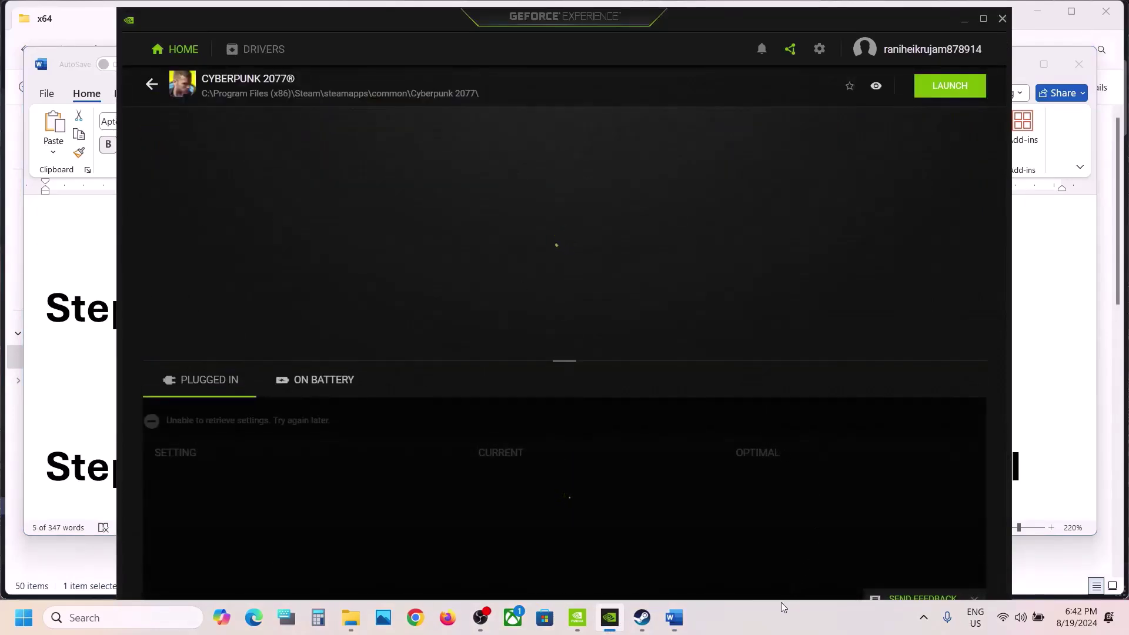
pyautogui.press('super+Up')
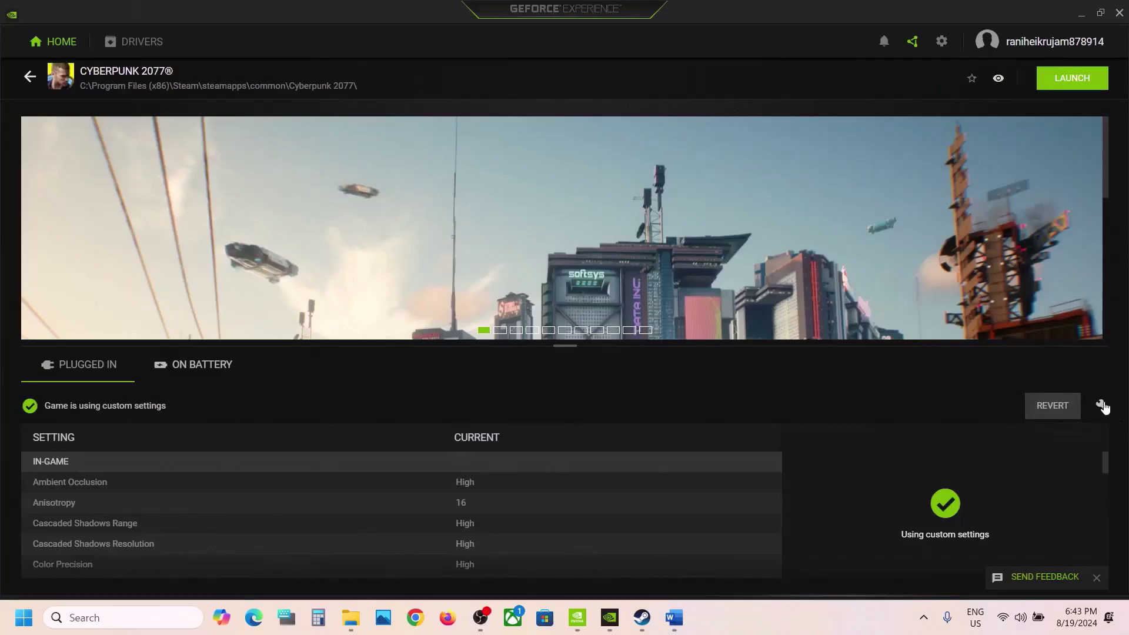
# Step: Optimize Cyberpunk 2077's plugged-in custom settings fully for Performance and apply them
pyautogui.click(1102, 407)
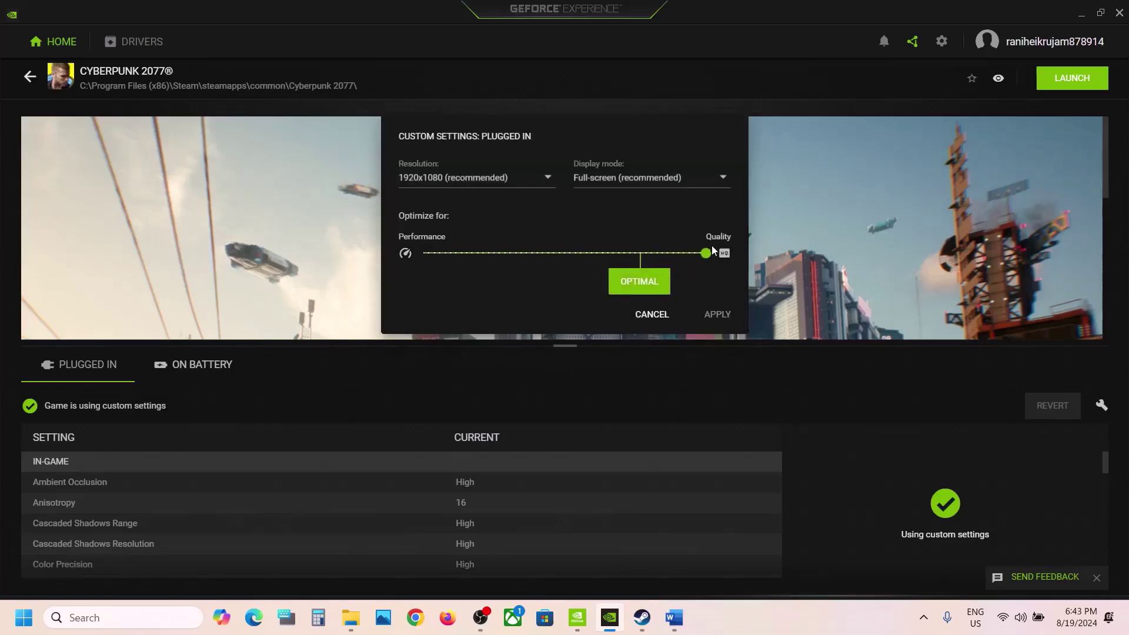
pyautogui.moveTo(712, 257); pyautogui.dragTo(389, 262)
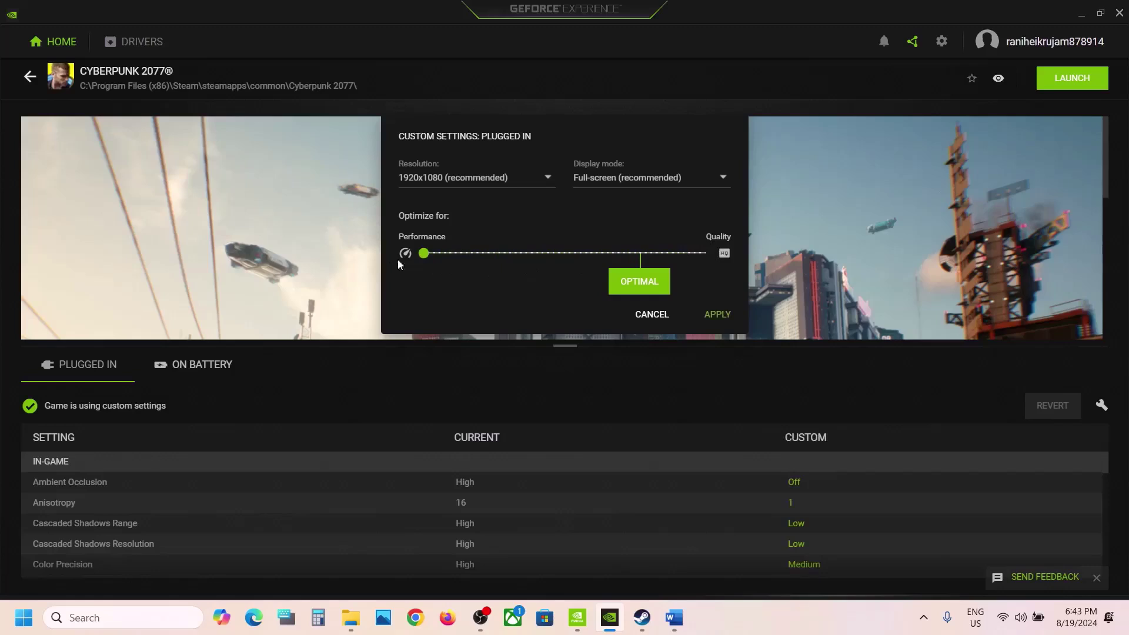
pyautogui.click(707, 315)
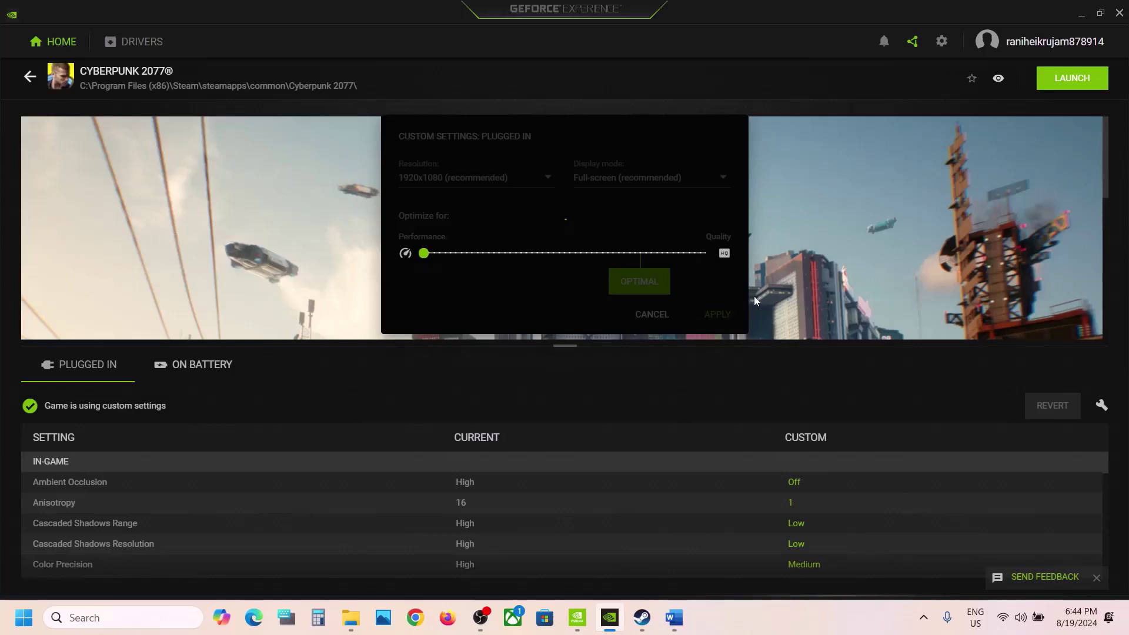
# Step: Return to the Word document and read the start of step 6 about disabling the overlays
pyautogui.click(643, 617)
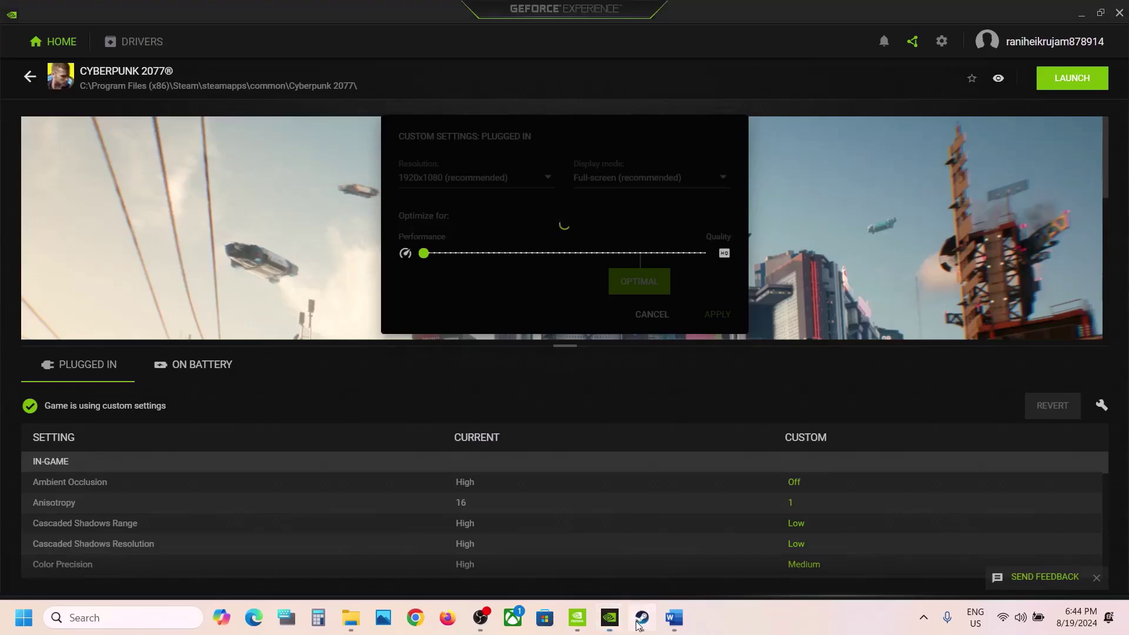
pyautogui.click(675, 618)
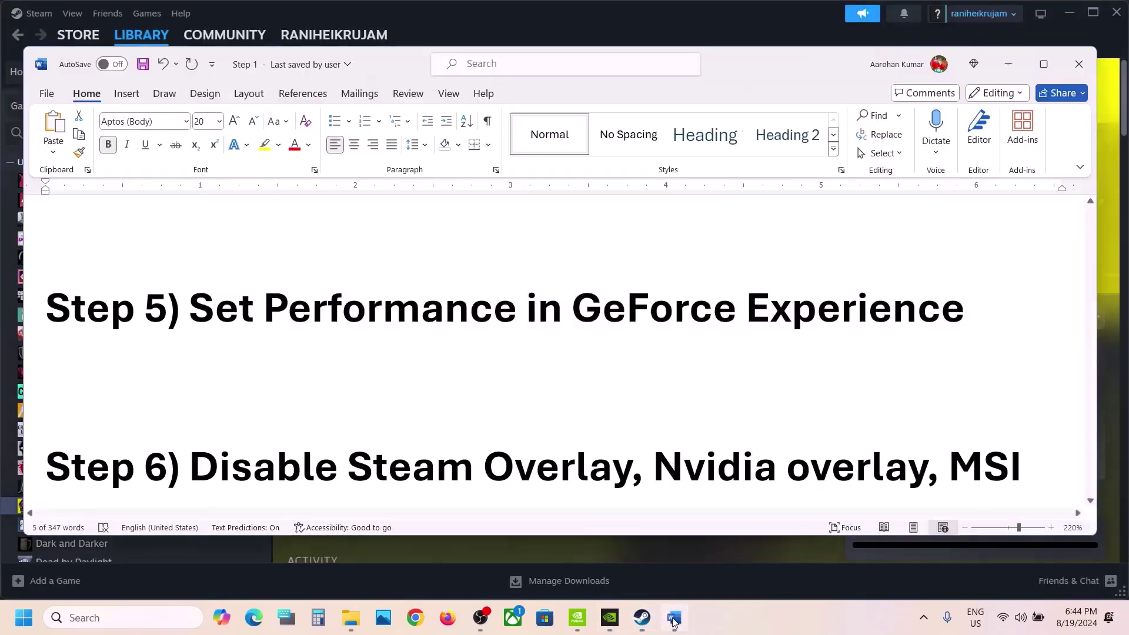
pyautogui.scroll(-2, 449, 399)
pyautogui.moveTo(217, 355); pyautogui.dragTo(742, 381)
pyautogui.scroll(-1, 441, 416)
pyautogui.click(365, 378)
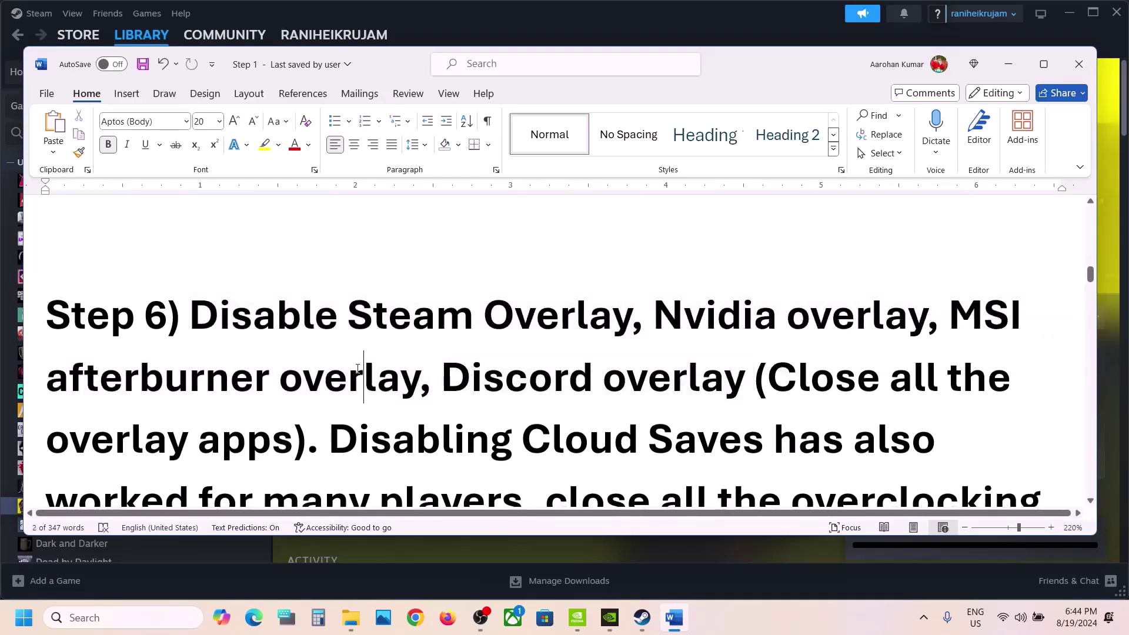
pyautogui.doubleClick(774, 381)
# Step: In Steam, turn off the in-game Steam Overlay in the Cyberpunk 2077 properties and close them
pyautogui.click(522, 10)
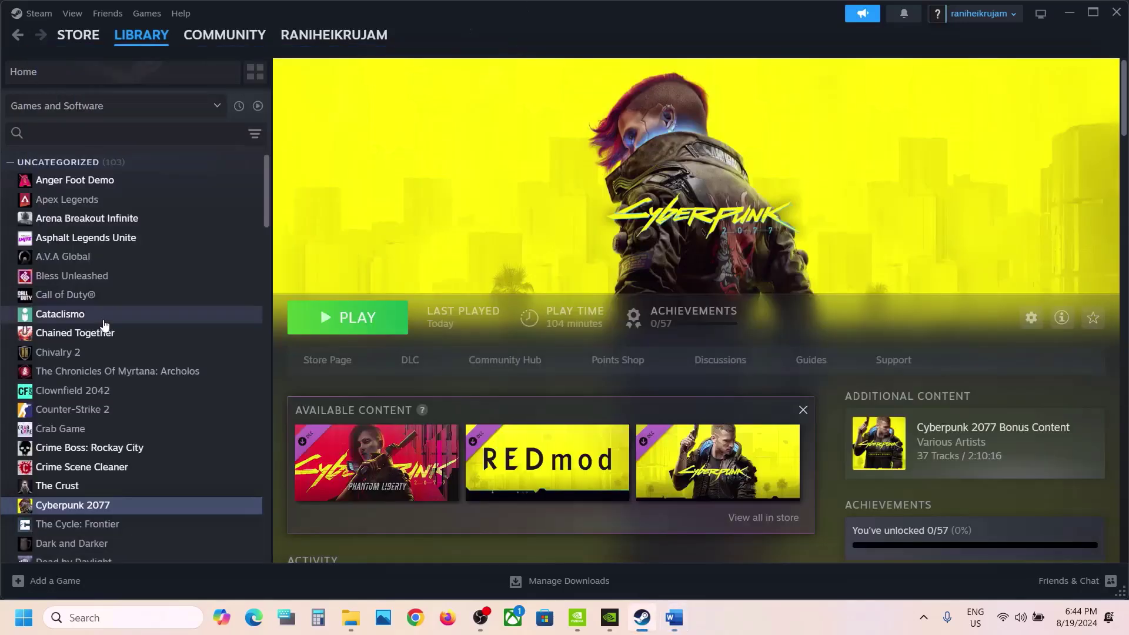
pyautogui.rightClick(85, 505)
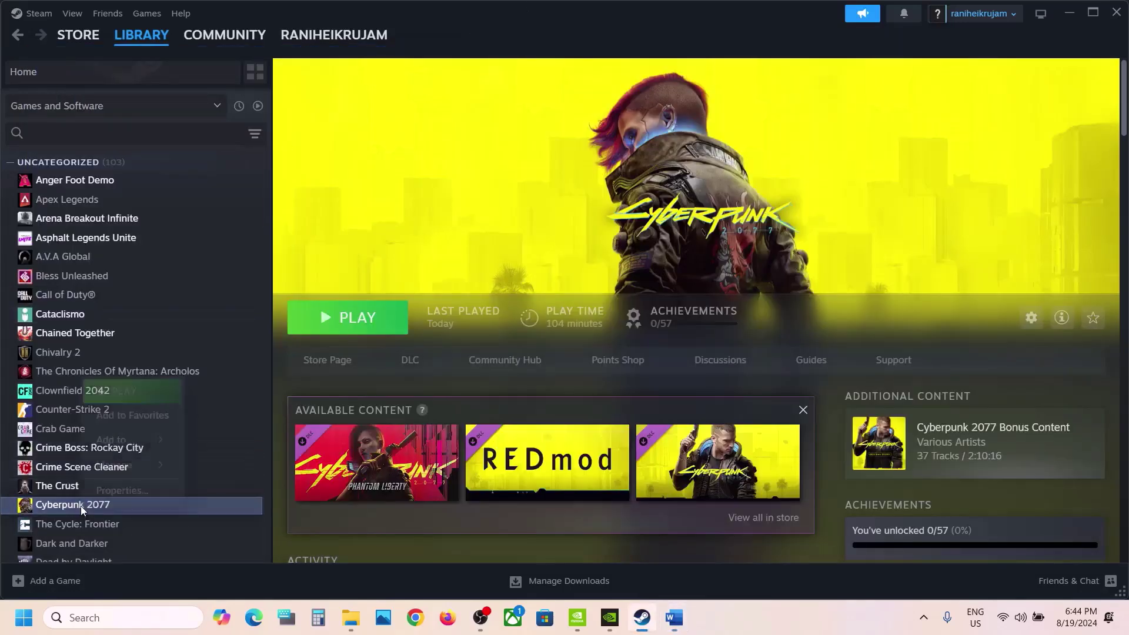
pyautogui.click(122, 491)
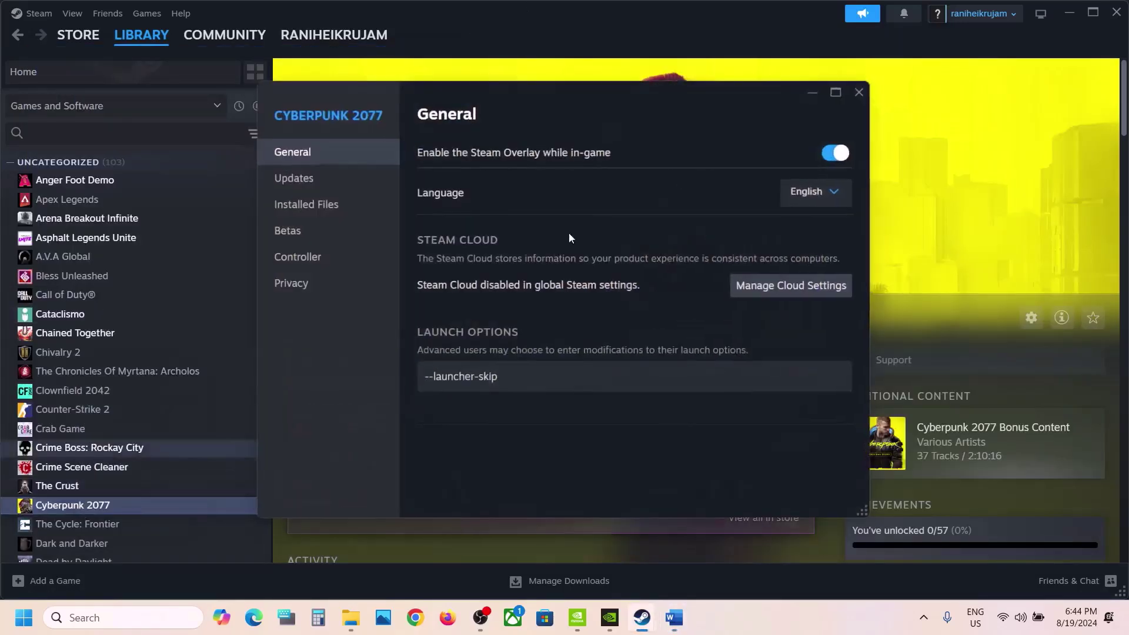
pyautogui.click(838, 154)
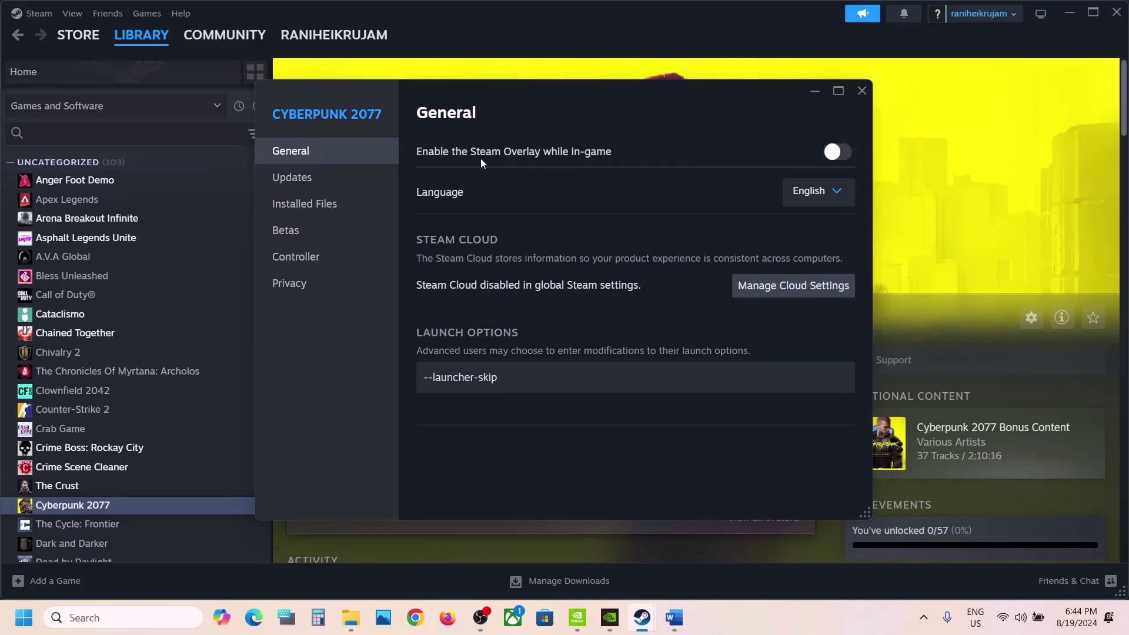
pyautogui.click(862, 91)
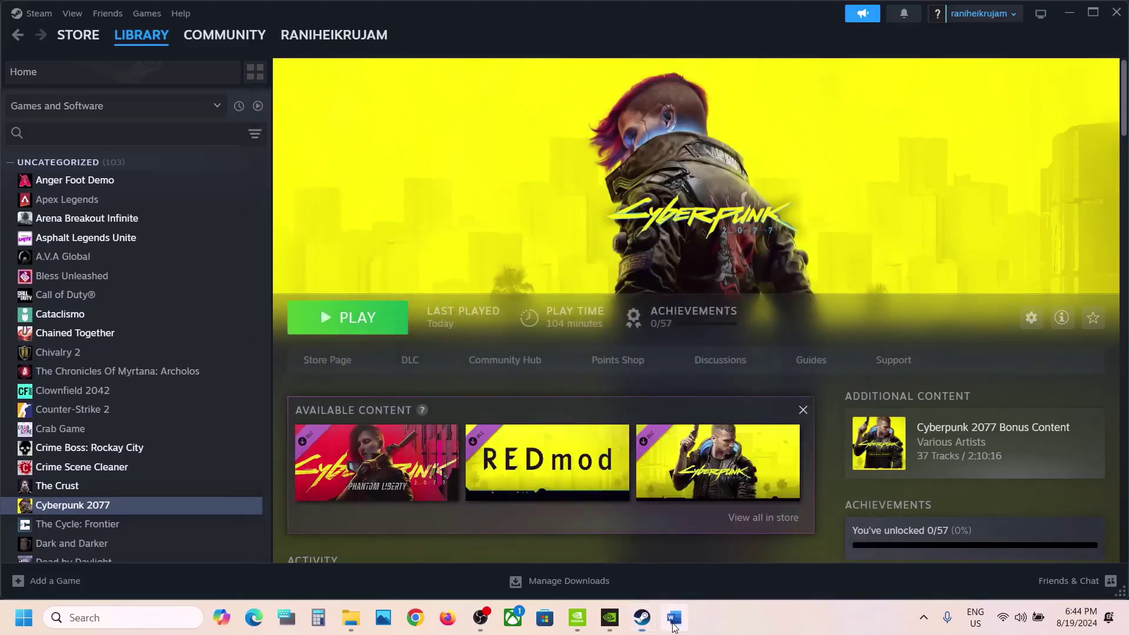
# Step: Switch back to Word and read the rest of step 6 on the Discord overlay, overlay apps and Cloud Saves
pyautogui.click(674, 626)
pyautogui.moveTo(450, 386); pyautogui.dragTo(671, 384)
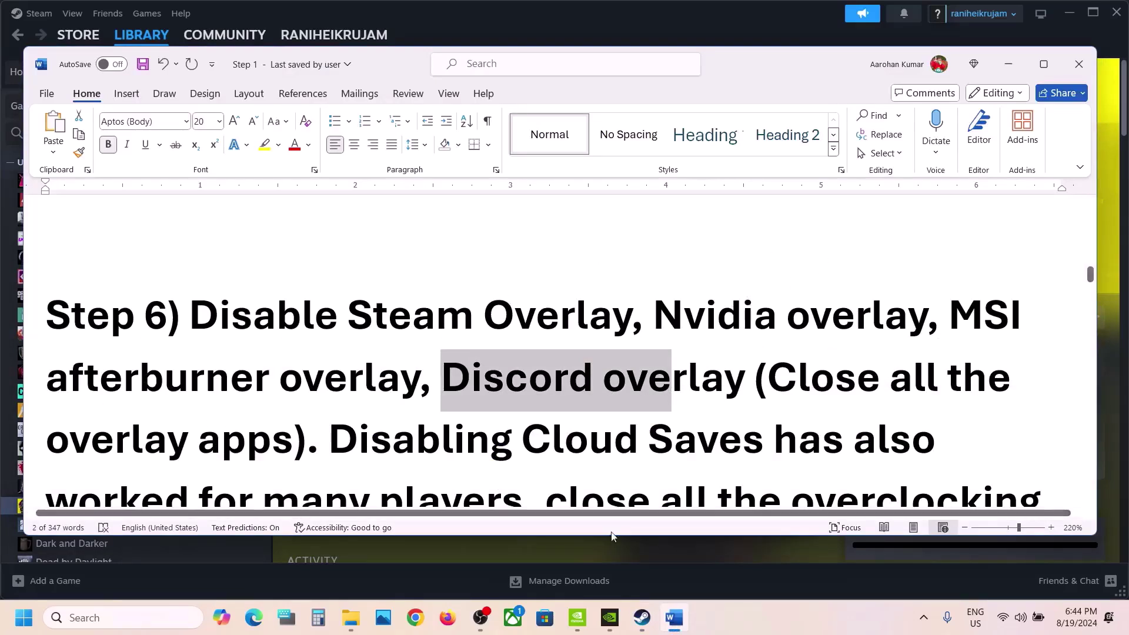
pyautogui.click(392, 439)
pyautogui.scroll(-1, 529, 412)
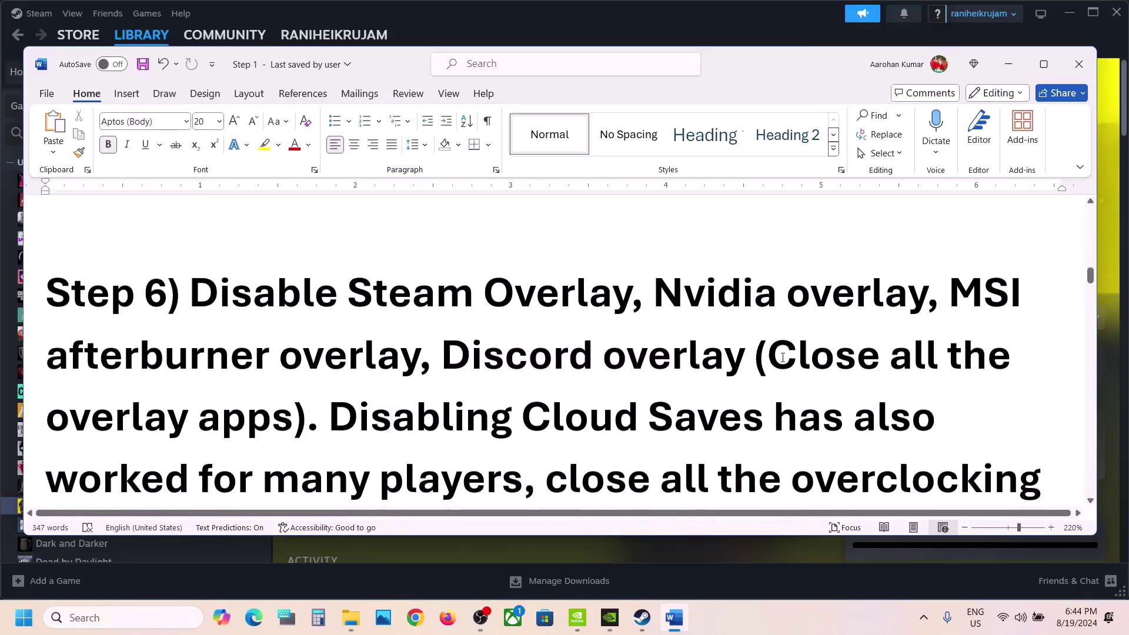
pyautogui.moveTo(766, 361); pyautogui.dragTo(287, 418)
pyautogui.click(287, 419)
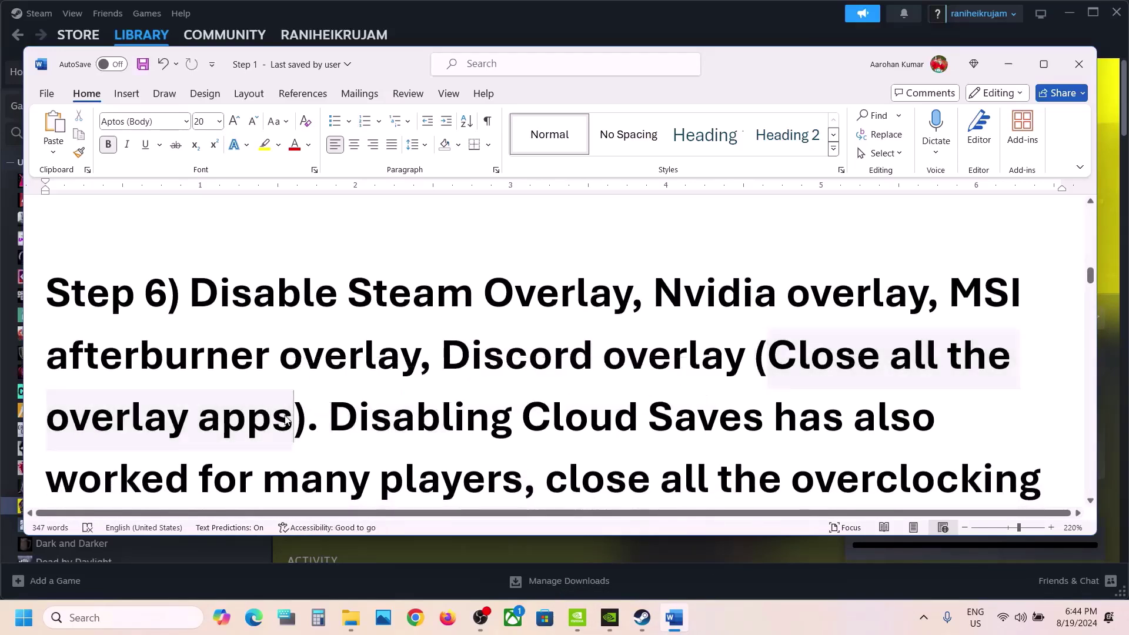
pyautogui.scroll(-3, 344, 282)
pyautogui.moveTo(337, 301); pyautogui.dragTo(767, 302)
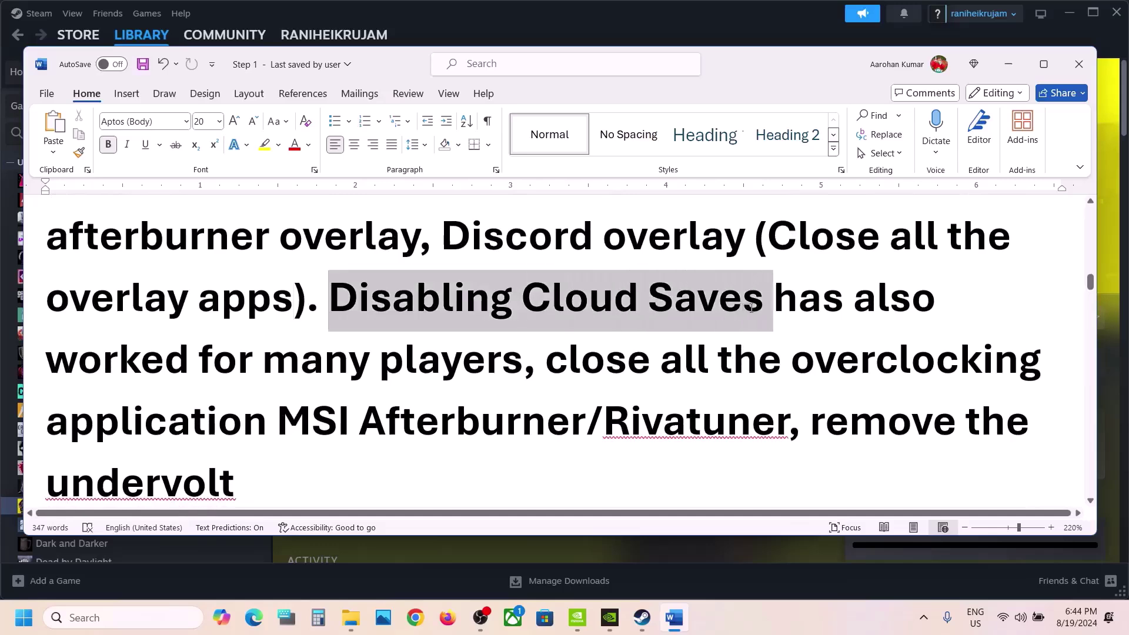
# Step: In Steam, check the Enable Steam Cloud setting through the Cyberpunk 2077 properties and close the settings
pyautogui.click(647, 627)
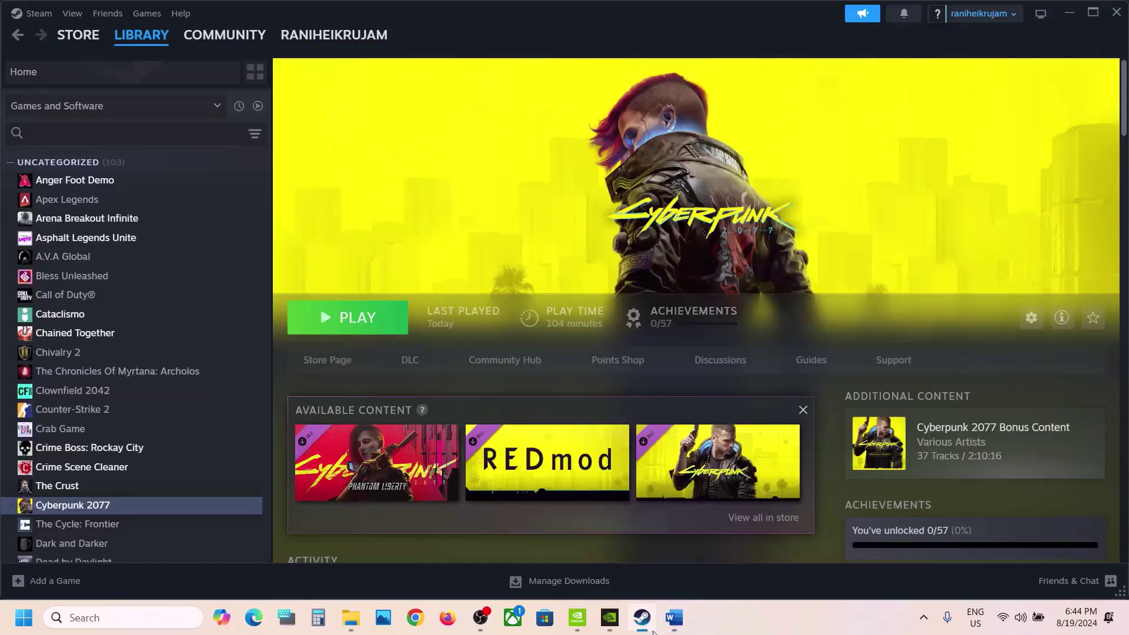
pyautogui.rightClick(141, 507)
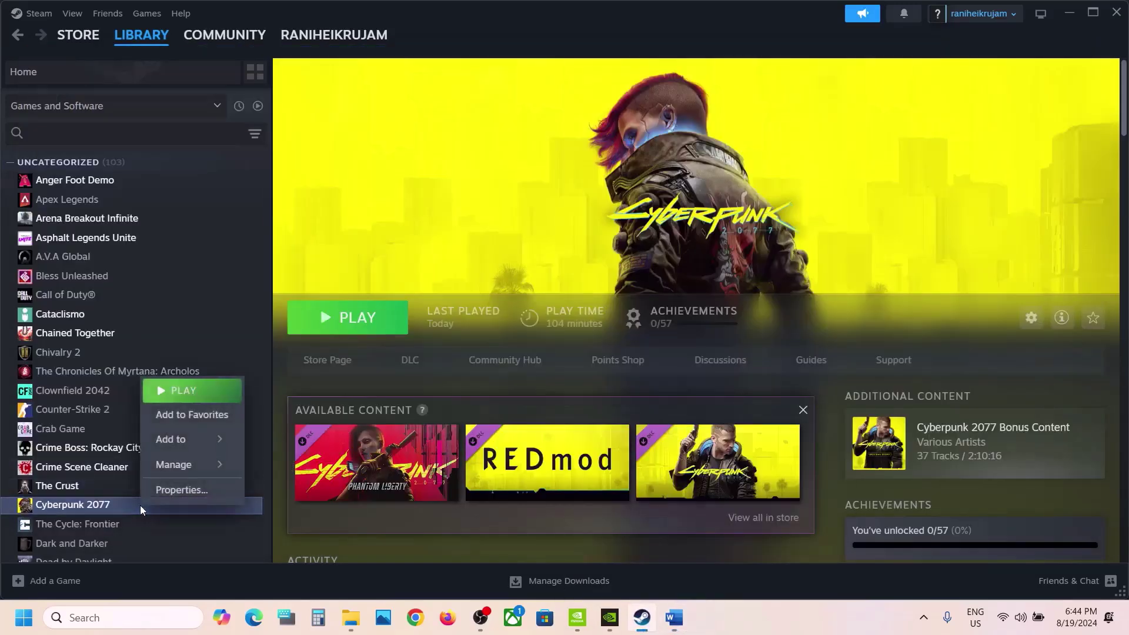
pyautogui.click(183, 490)
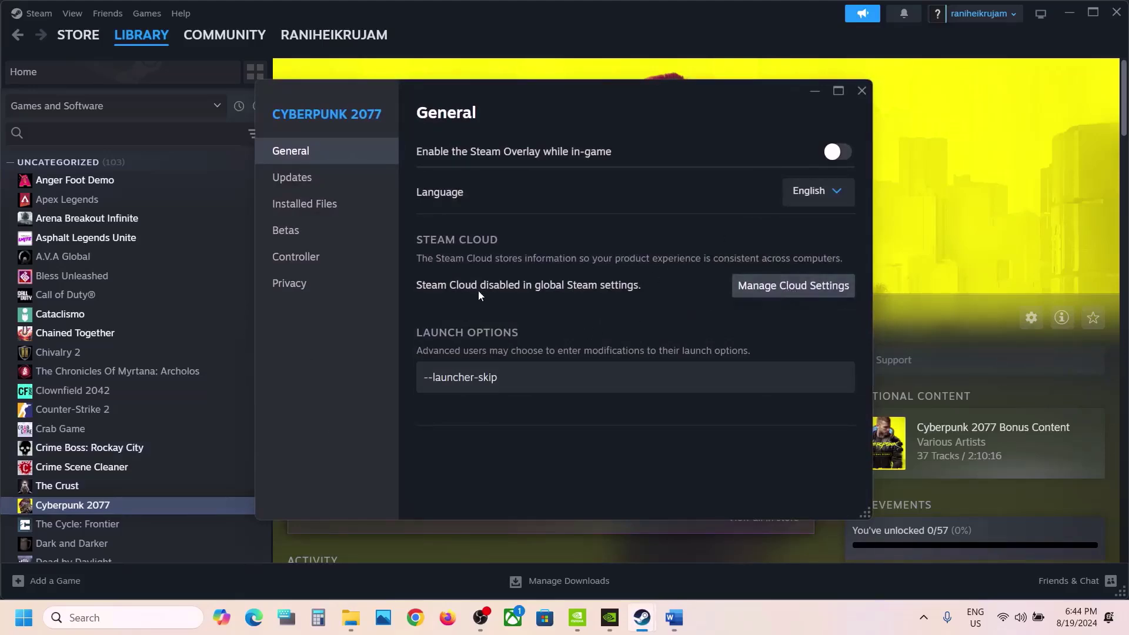
pyautogui.click(796, 287)
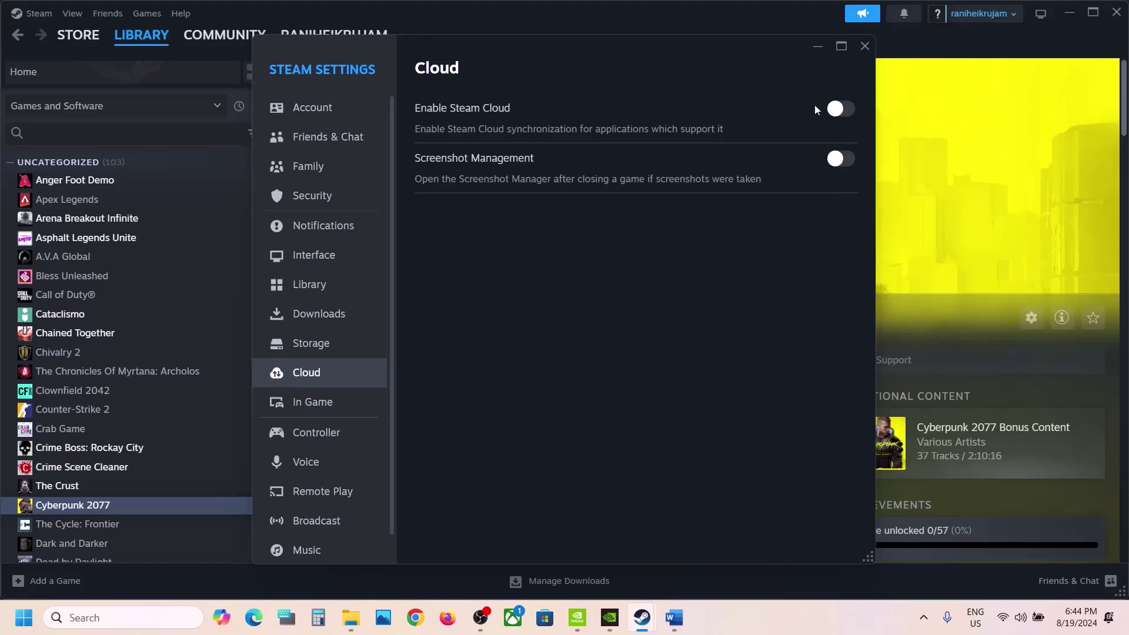
pyautogui.click(865, 46)
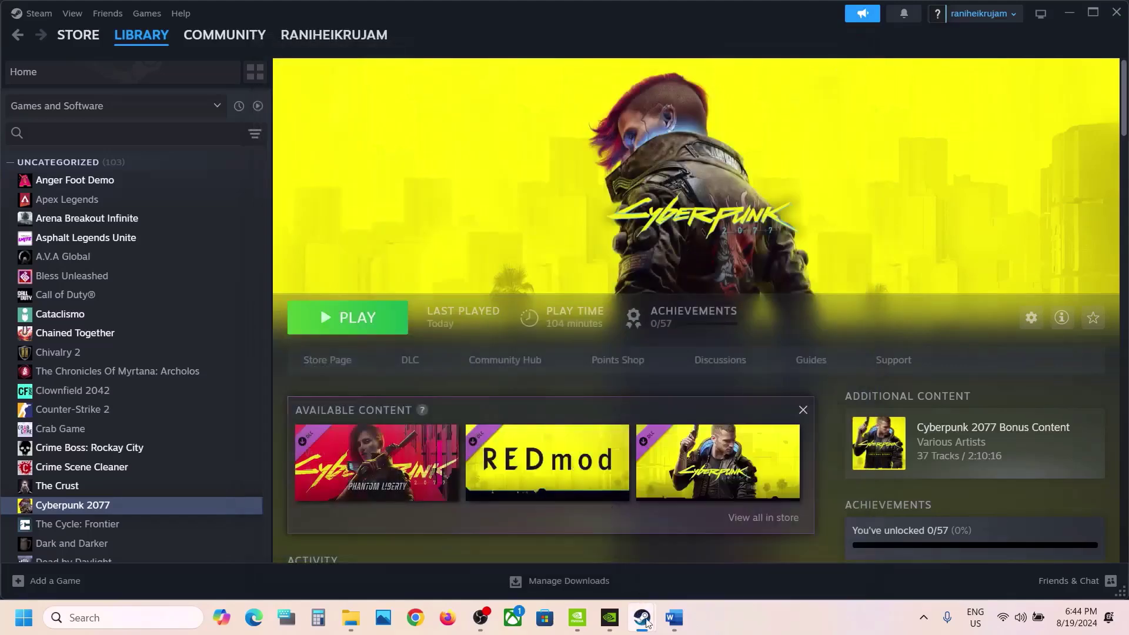
# Step: Return to Word and read the end of step 6 on overclocking apps and undervolting, plus step 7 on graphics card selection
pyautogui.click(674, 617)
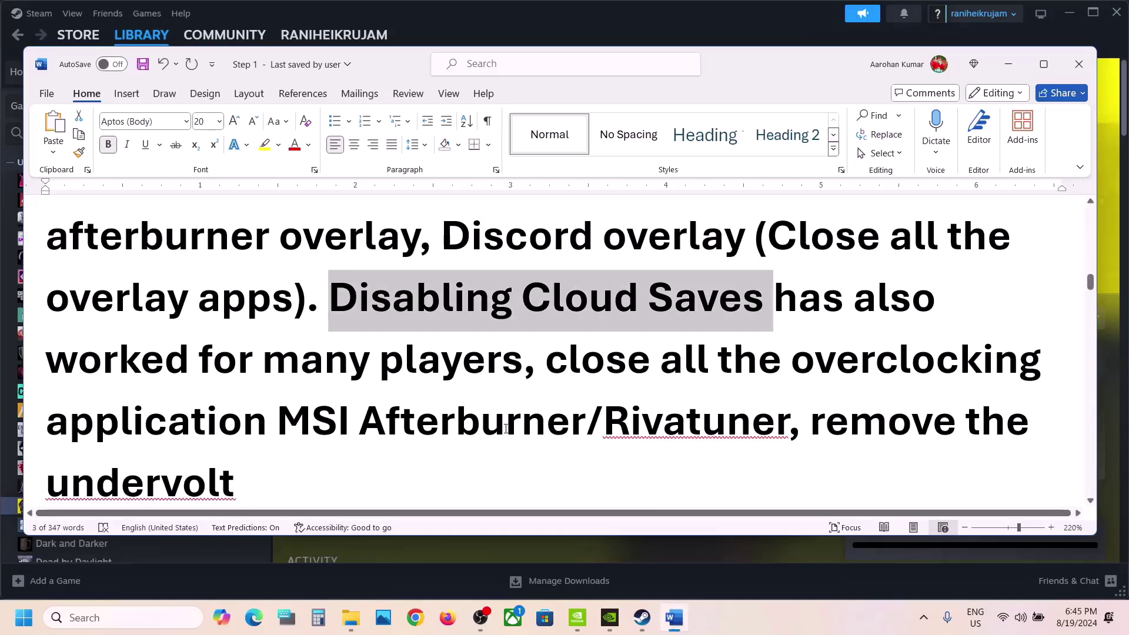
pyautogui.moveTo(548, 361); pyautogui.dragTo(789, 421)
pyautogui.click(789, 420)
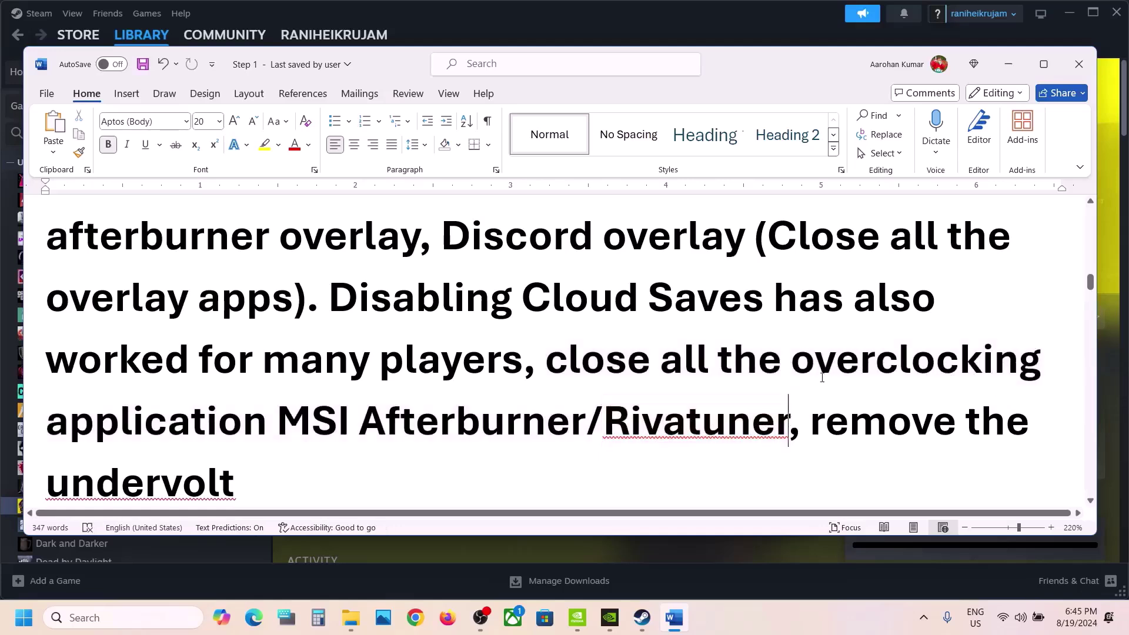
pyautogui.moveTo(790, 367); pyautogui.dragTo(941, 470)
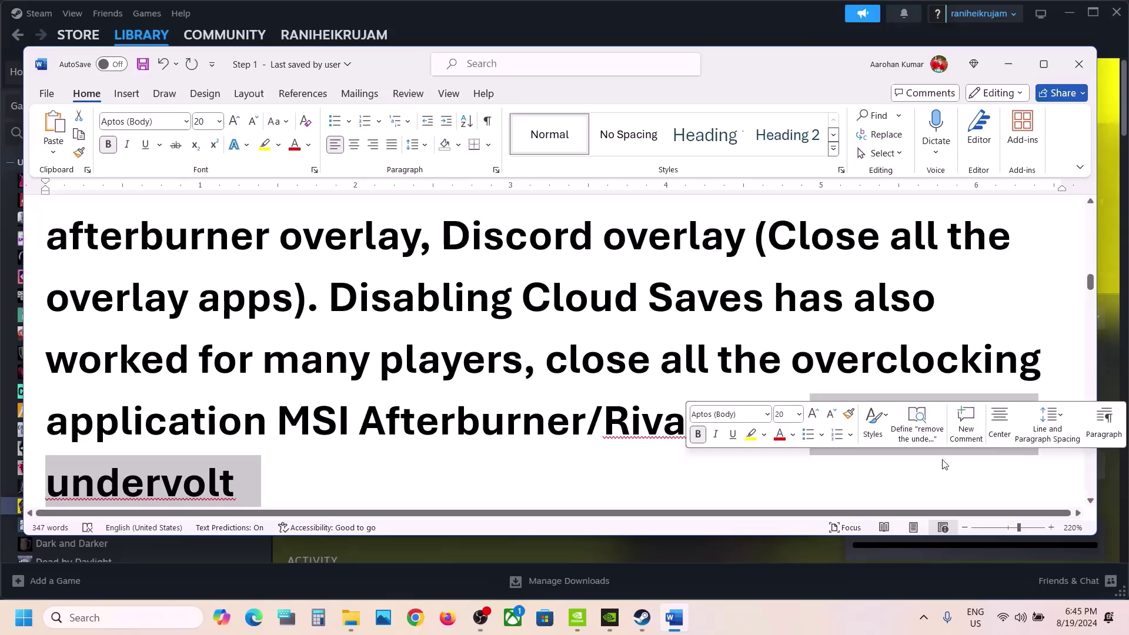
pyautogui.click(496, 448)
pyautogui.scroll(-5, 496, 448)
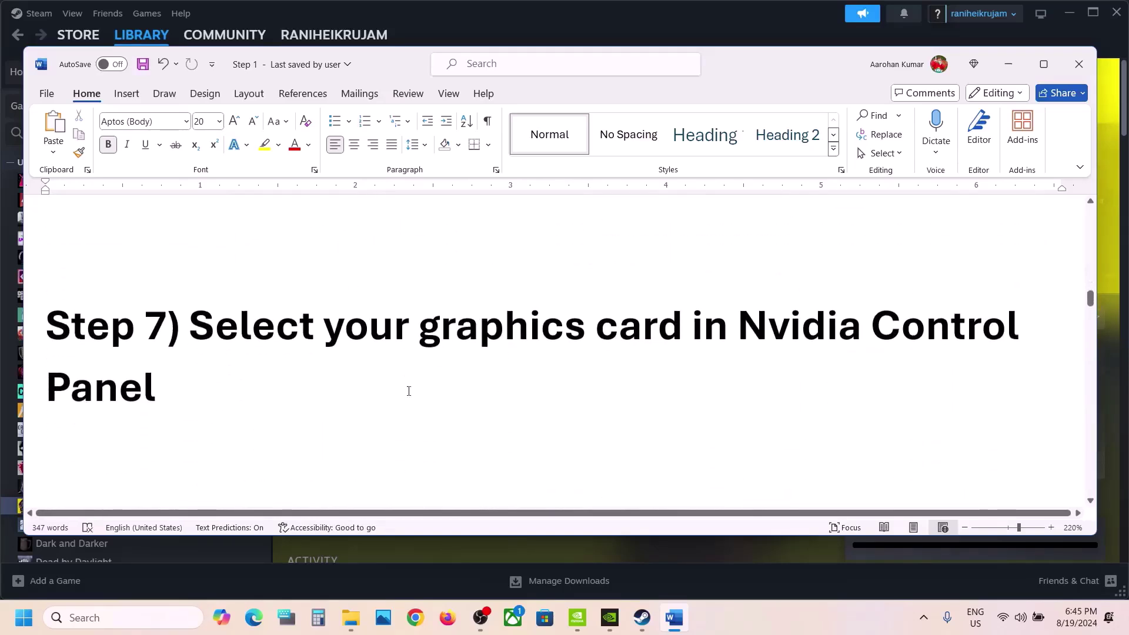
pyautogui.moveTo(194, 334); pyautogui.dragTo(832, 367)
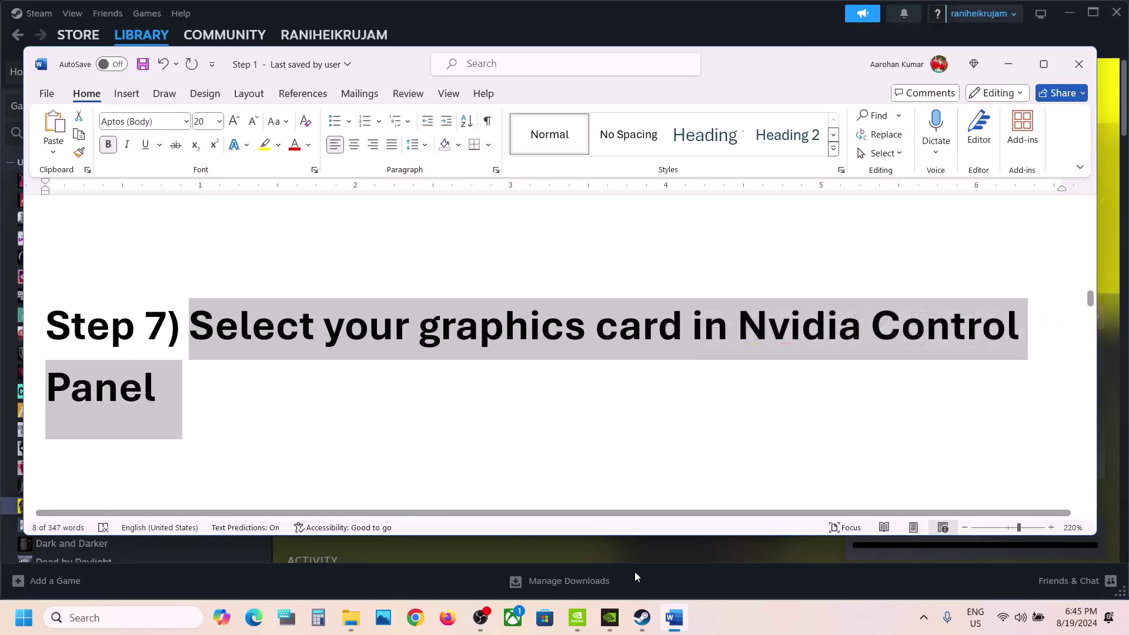
# Step: Switch to NVIDIA Control Panel, set the PhysX processor to NVIDIA GeForce RTX 3050 Laptop GPU, and apply it
pyautogui.click(576, 619)
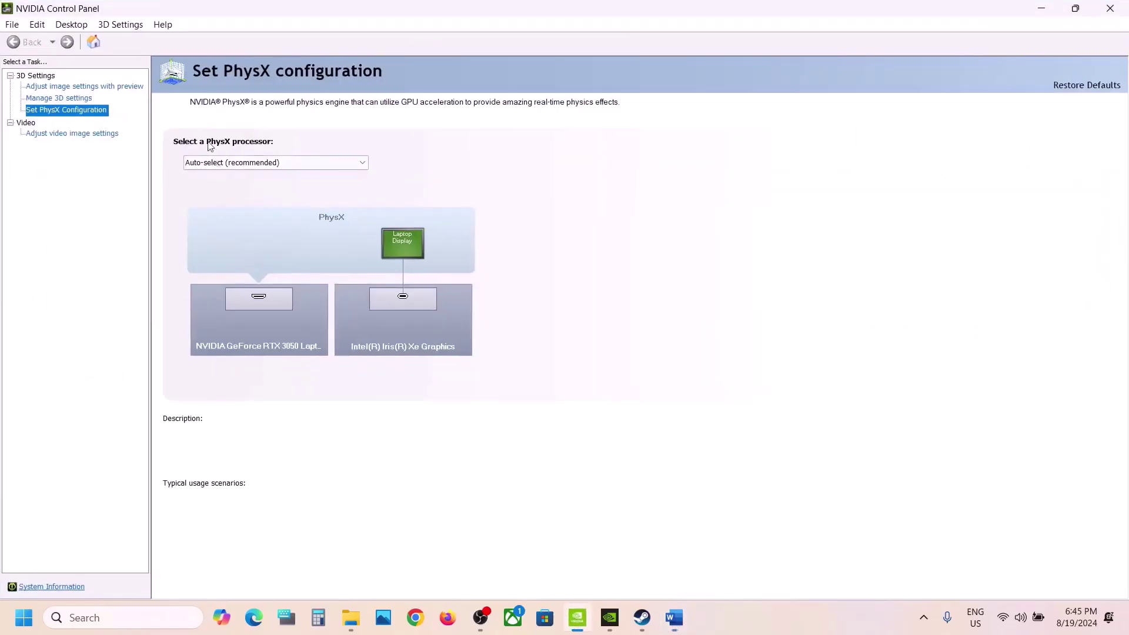
pyautogui.click(108, 114)
pyautogui.click(60, 117)
pyautogui.click(268, 162)
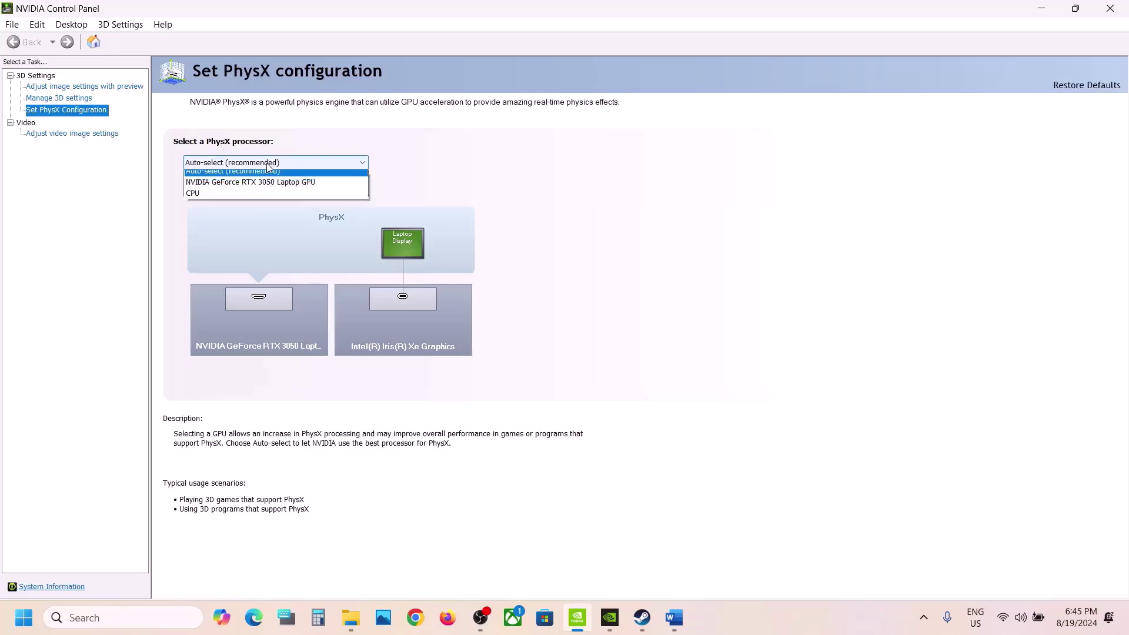
pyautogui.click(276, 187)
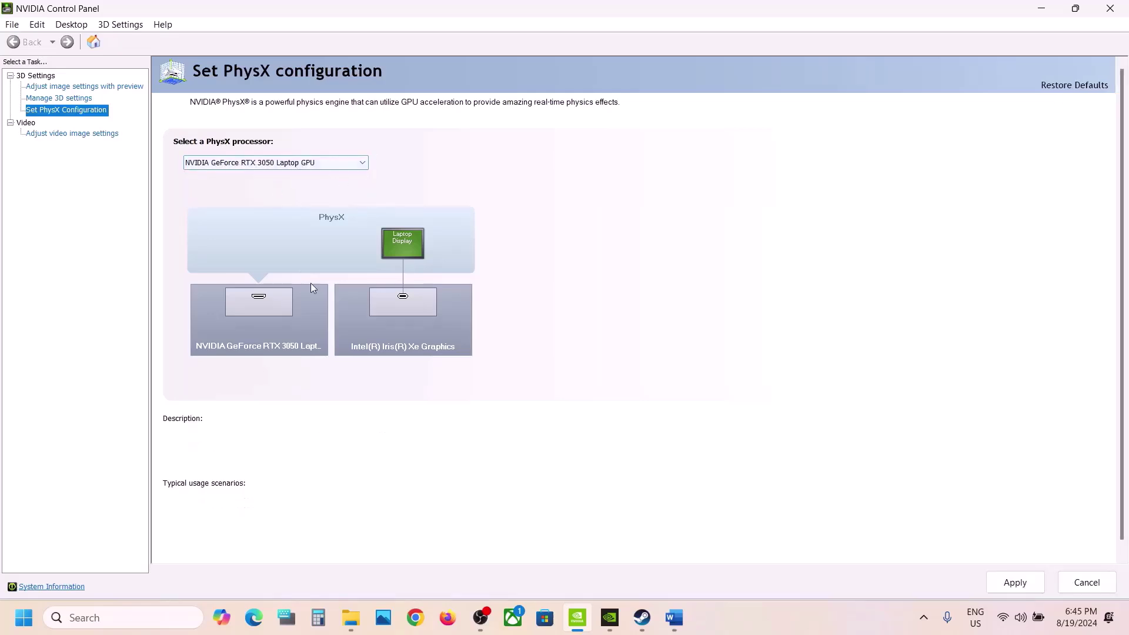
pyautogui.click(1014, 586)
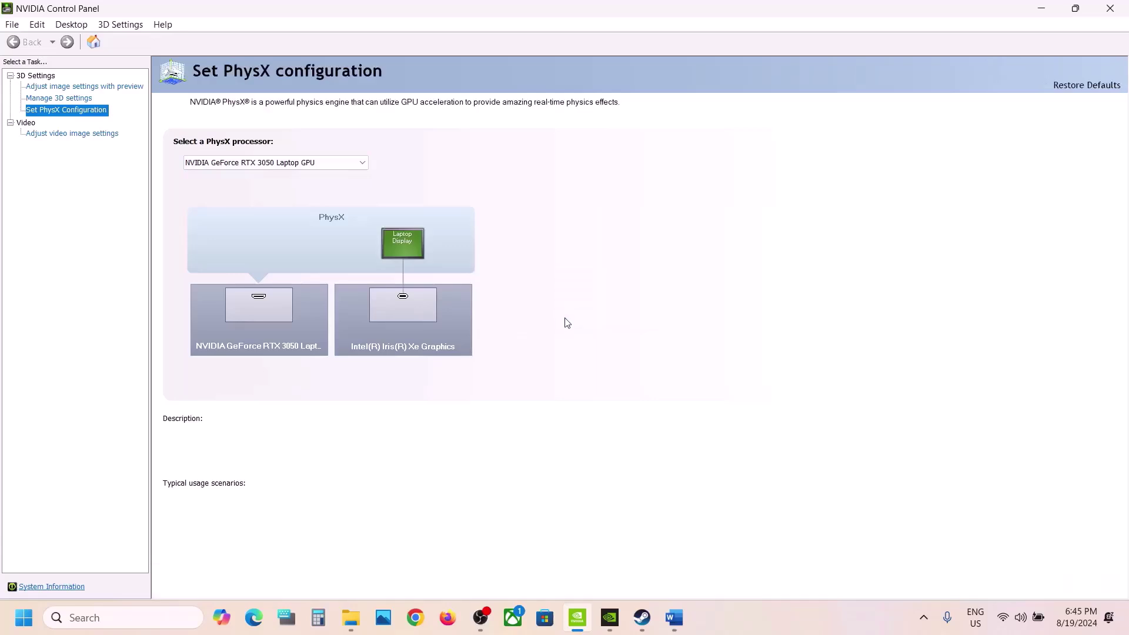
# Step: Start adding a program under the program-specific 3D settings and choose Cyberpunk 2077 from the recently used programs
pyautogui.click(64, 99)
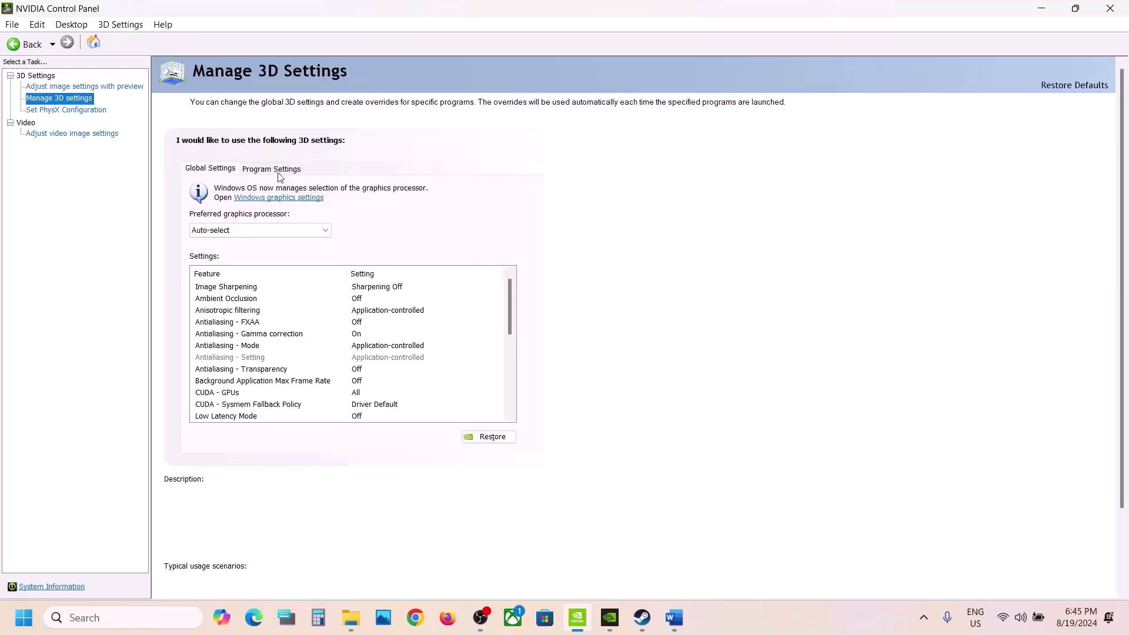
pyautogui.click(274, 170)
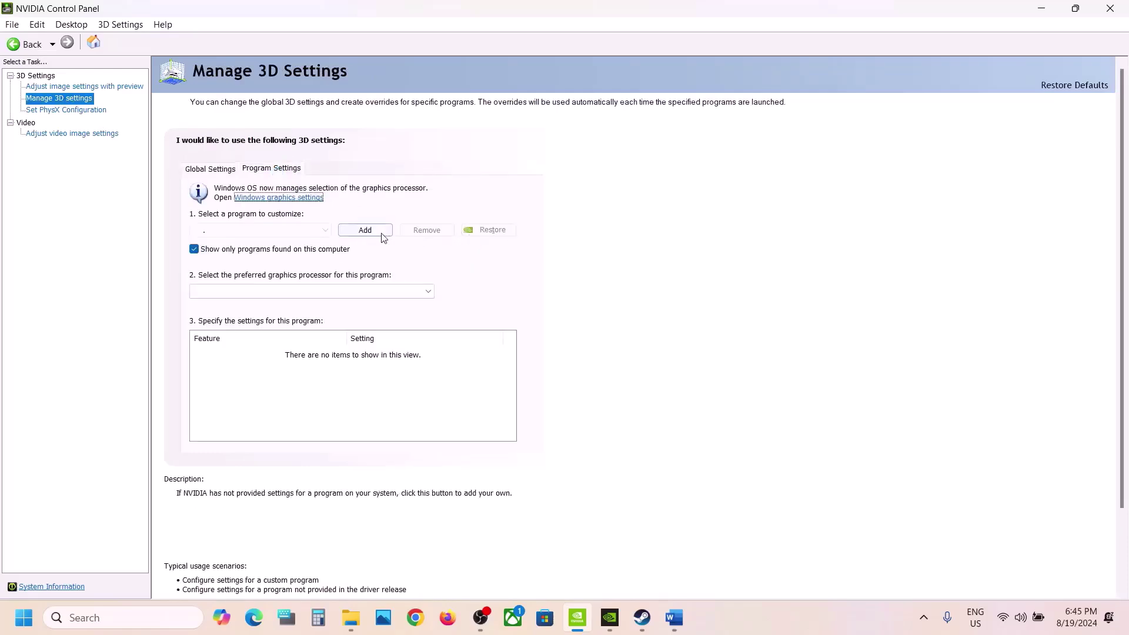
pyautogui.click(381, 235)
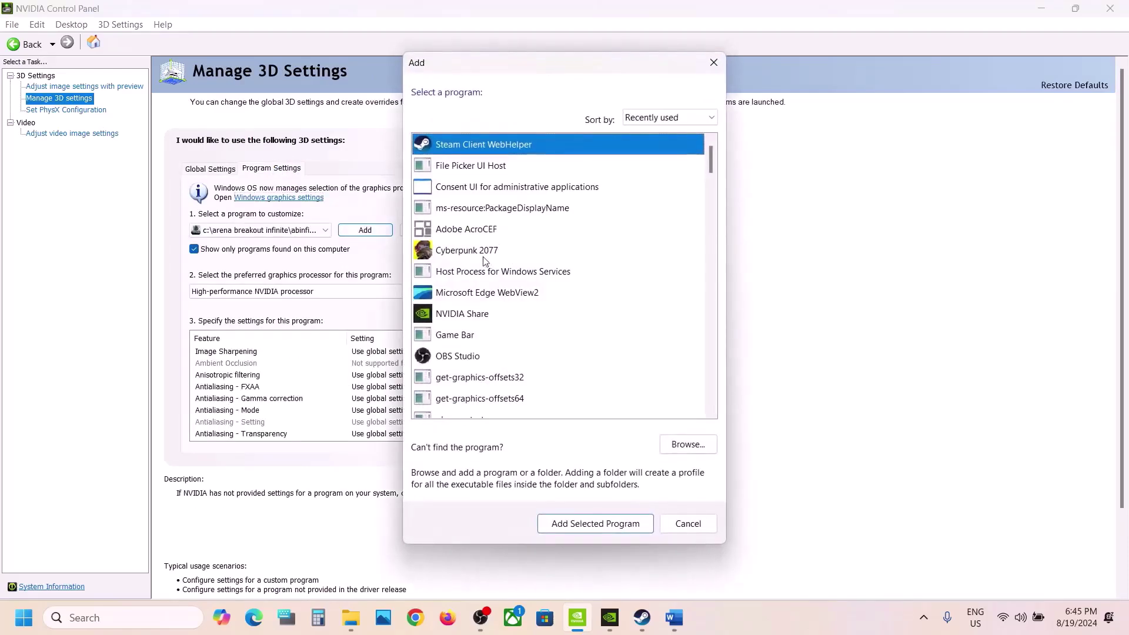
pyautogui.click(483, 252)
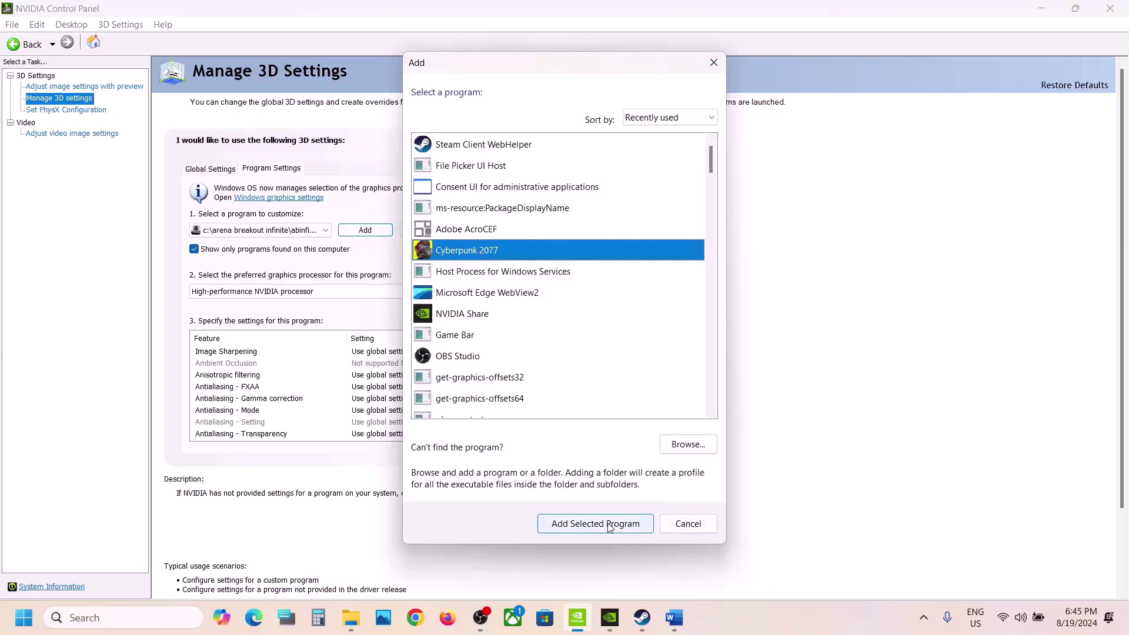
pyautogui.click(671, 438)
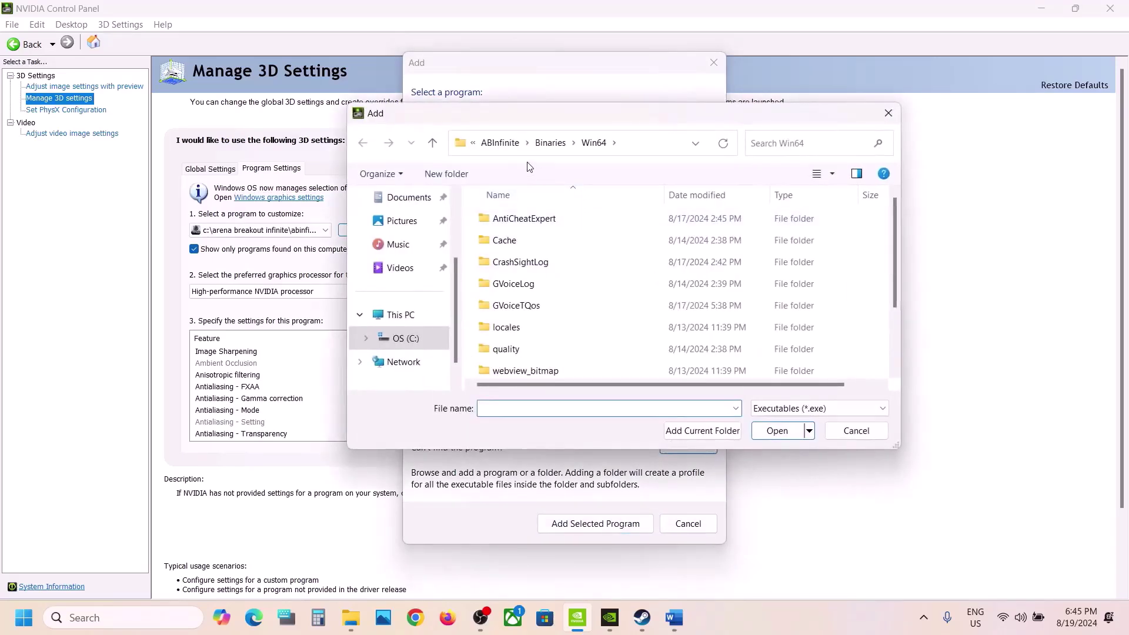
pyautogui.click(500, 143)
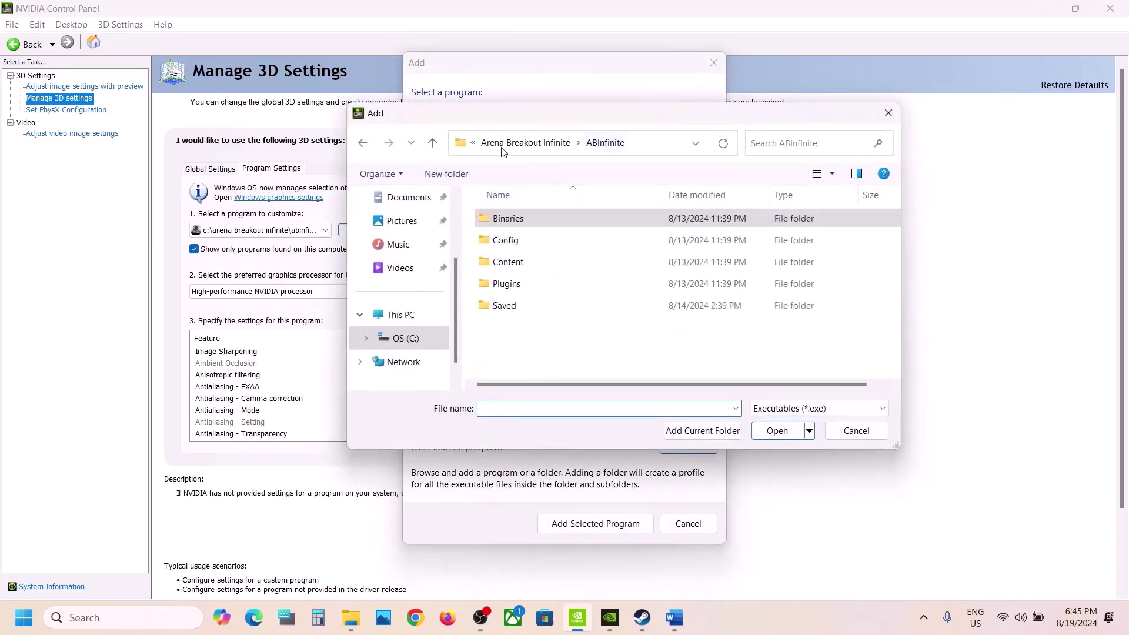
pyautogui.click(415, 338)
pyautogui.click(889, 113)
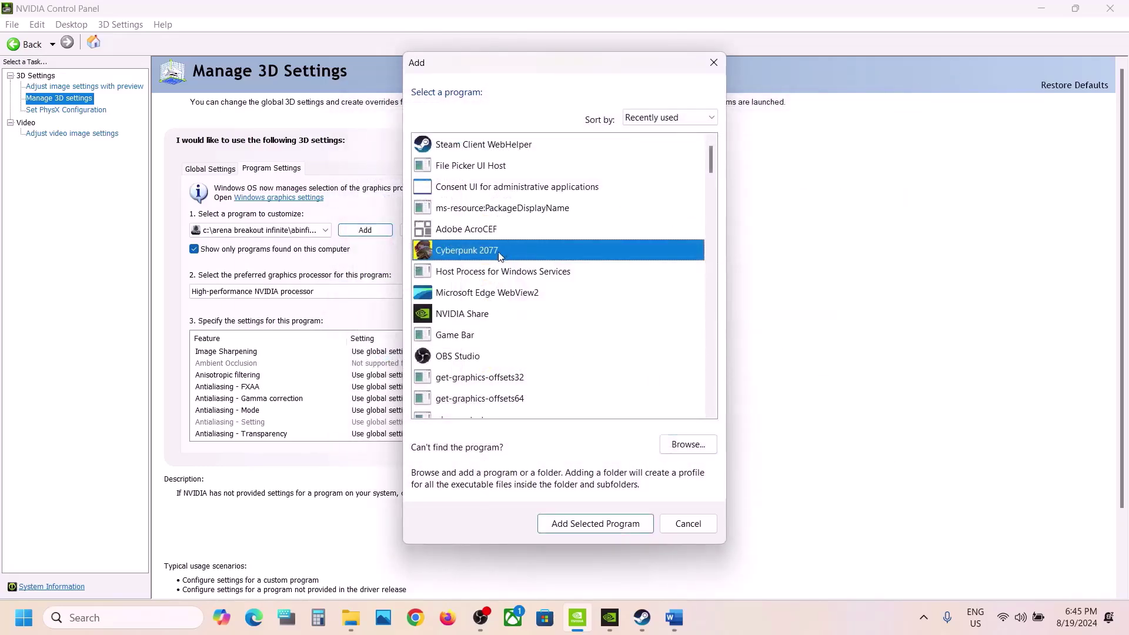
# Step: Add the selected Cyberpunk 2077 program and set its preferred graphics processor to High-performance NVIDIA processor
pyautogui.click(598, 524)
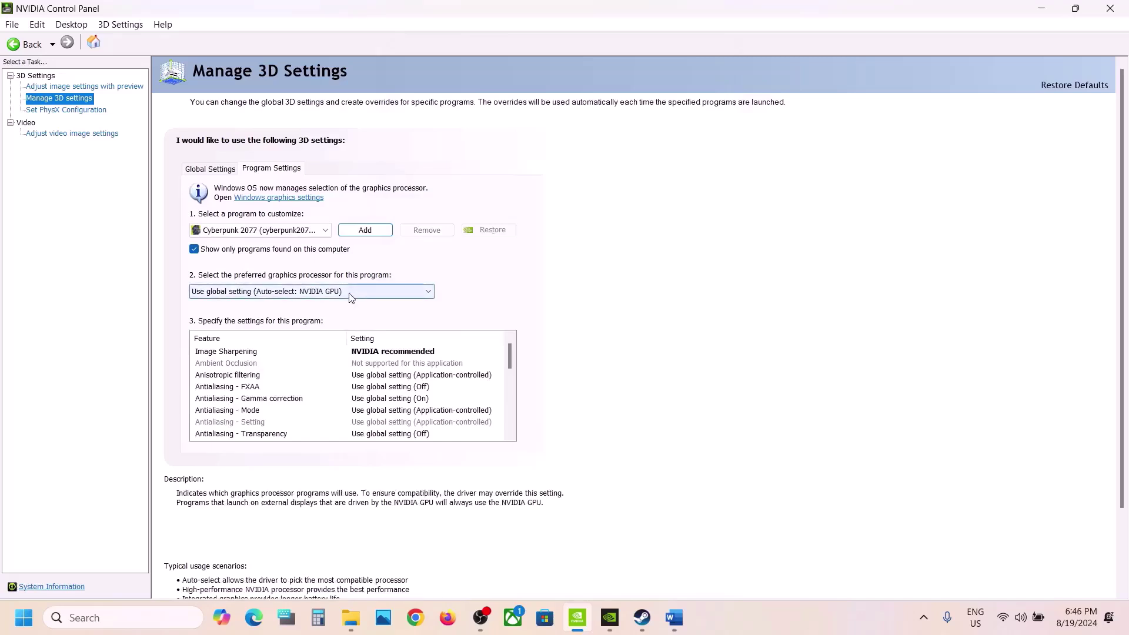
pyautogui.click(320, 292)
pyautogui.click(296, 319)
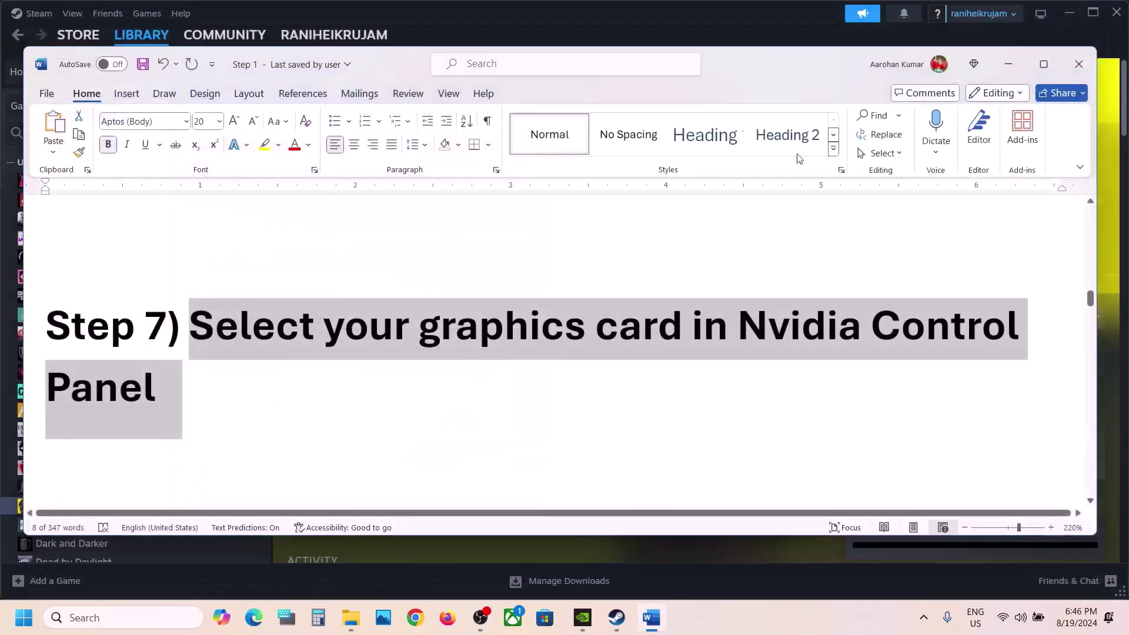
# Step: In the Word document, read step 8 on lowering the CPU core ratio with Intel Extreme Tuning Utility
pyautogui.scroll(-3, 525, 339)
pyautogui.scroll(-1, 285, 352)
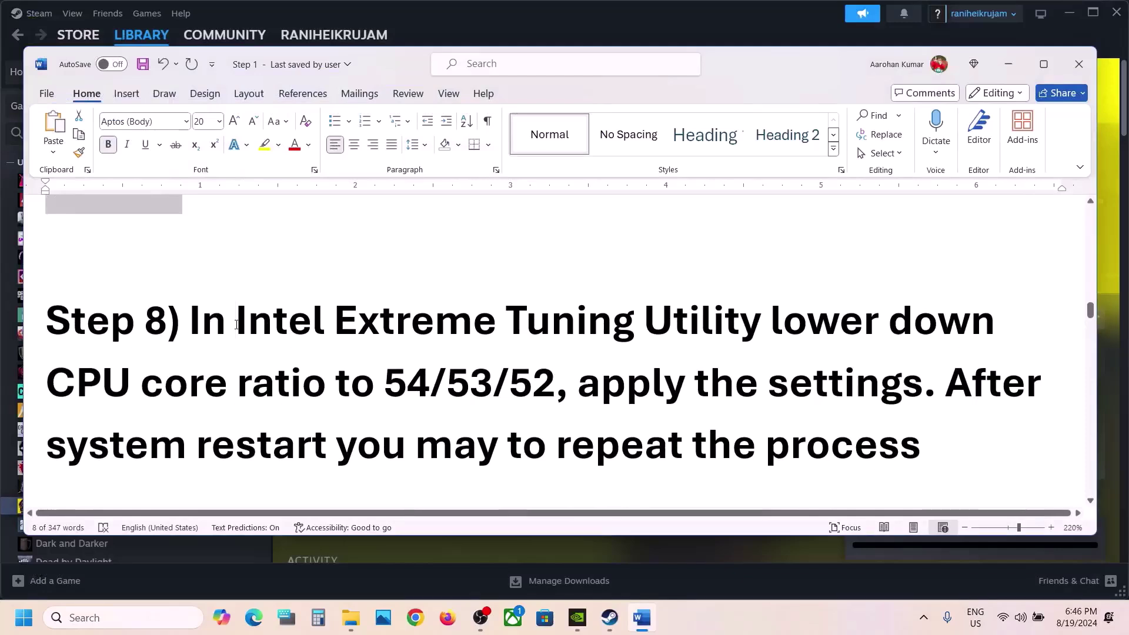
pyautogui.moveTo(237, 322); pyautogui.dragTo(388, 381)
pyautogui.click(772, 339)
pyautogui.click(541, 386)
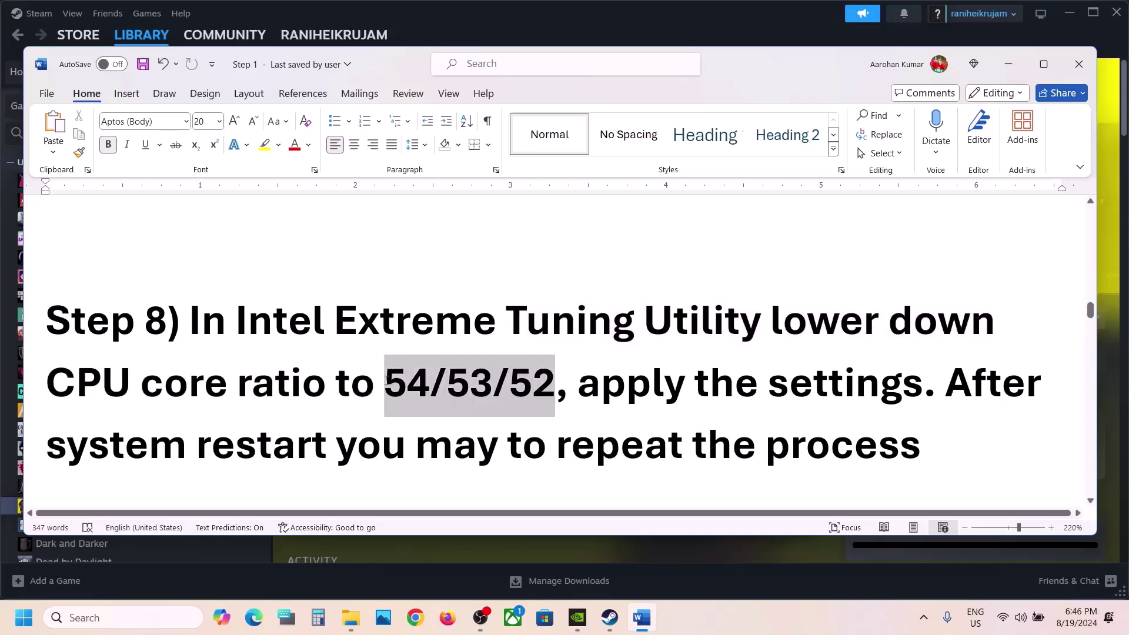
pyautogui.moveTo(578, 385); pyautogui.dragTo(812, 400)
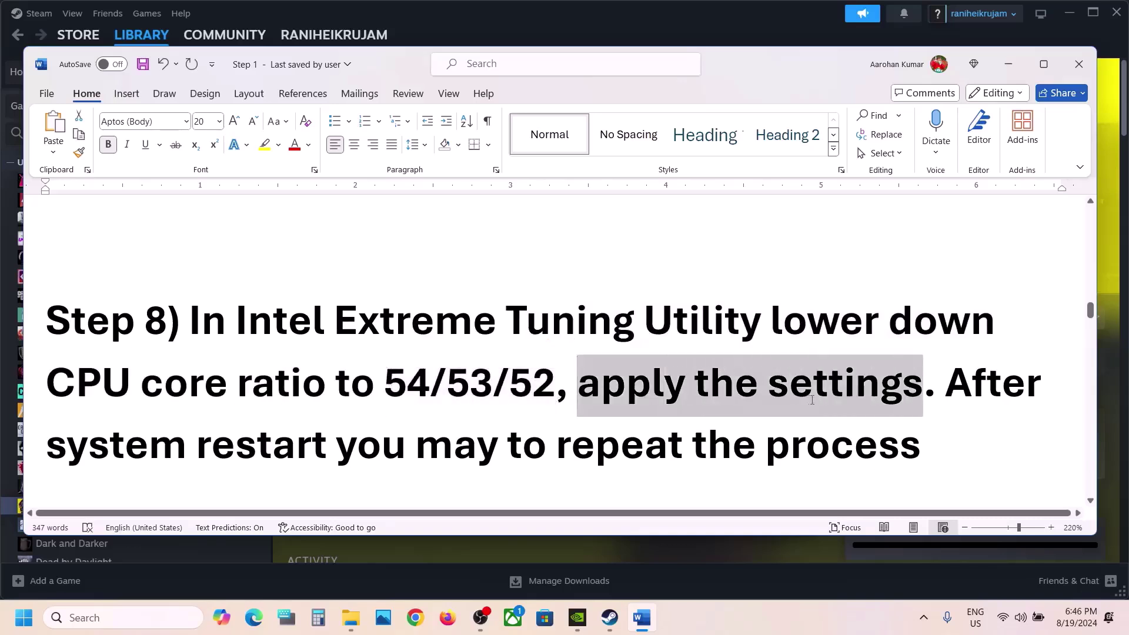
pyautogui.moveTo(500, 380); pyautogui.dragTo(835, 381)
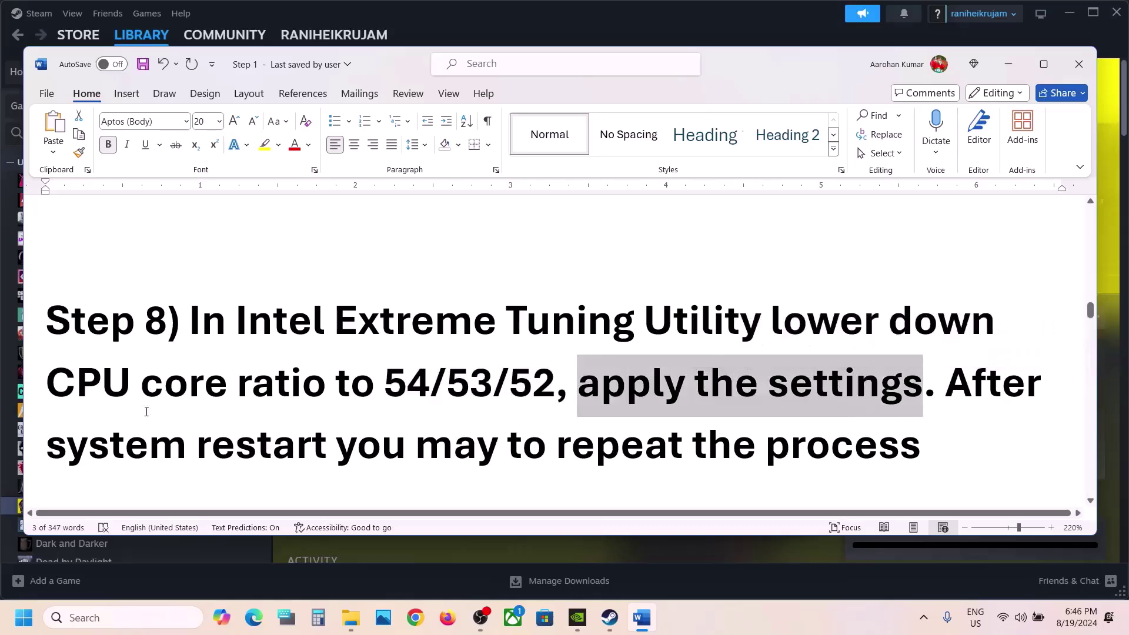
pyautogui.moveTo(107, 449); pyautogui.dragTo(413, 450)
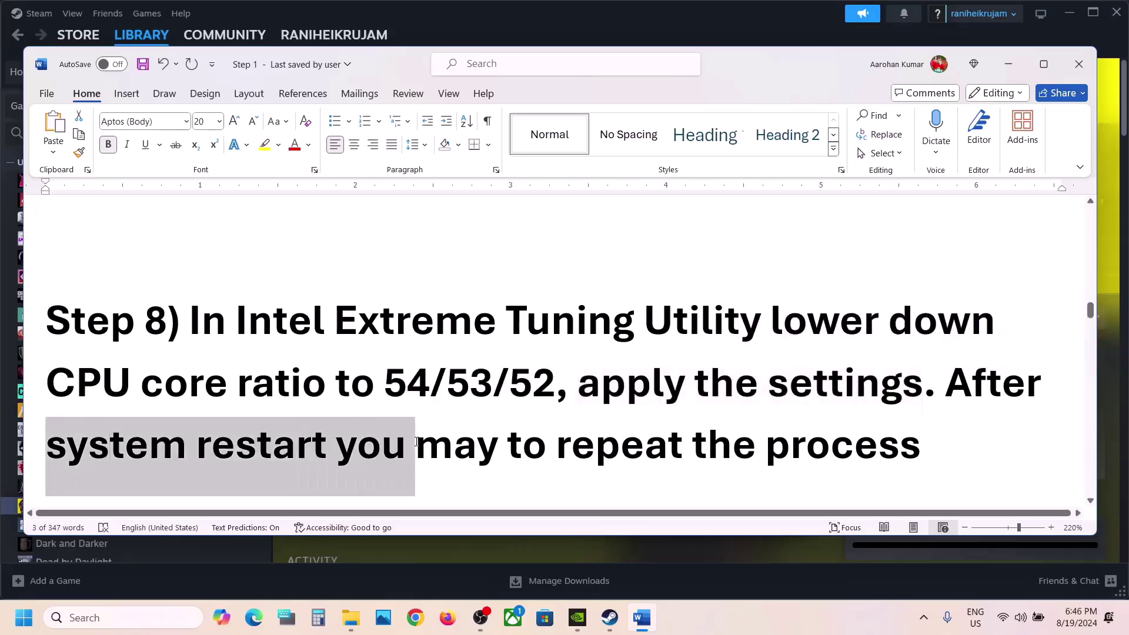
pyautogui.click(373, 379)
pyautogui.moveTo(528, 454); pyautogui.dragTo(920, 453)
pyautogui.click(537, 423)
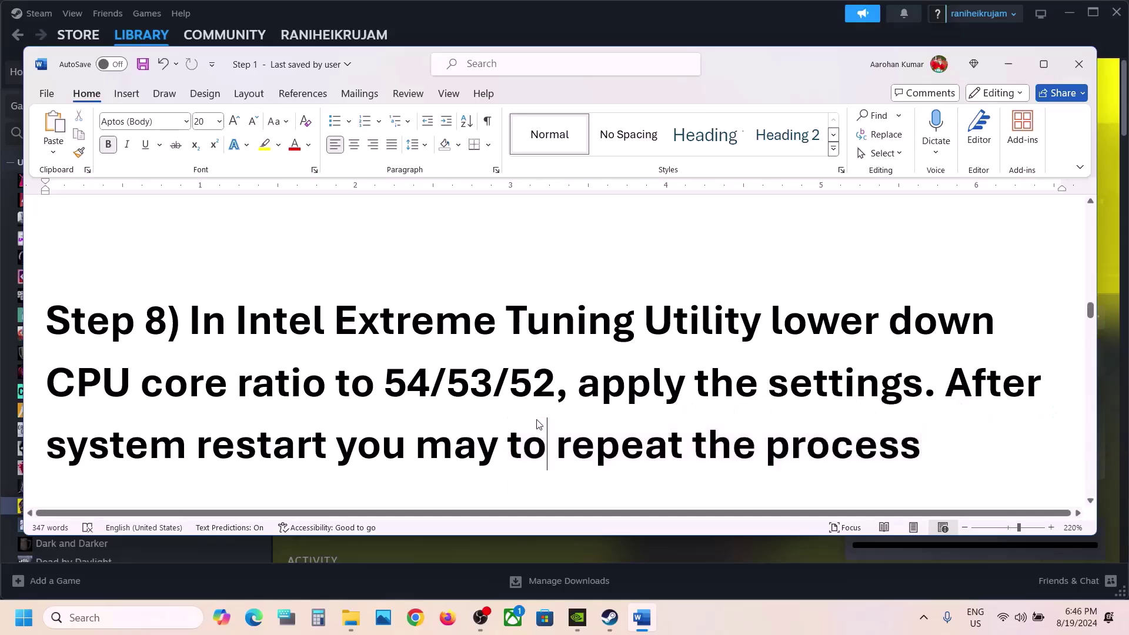
pyautogui.moveTo(284, 365); pyautogui.dragTo(576, 382)
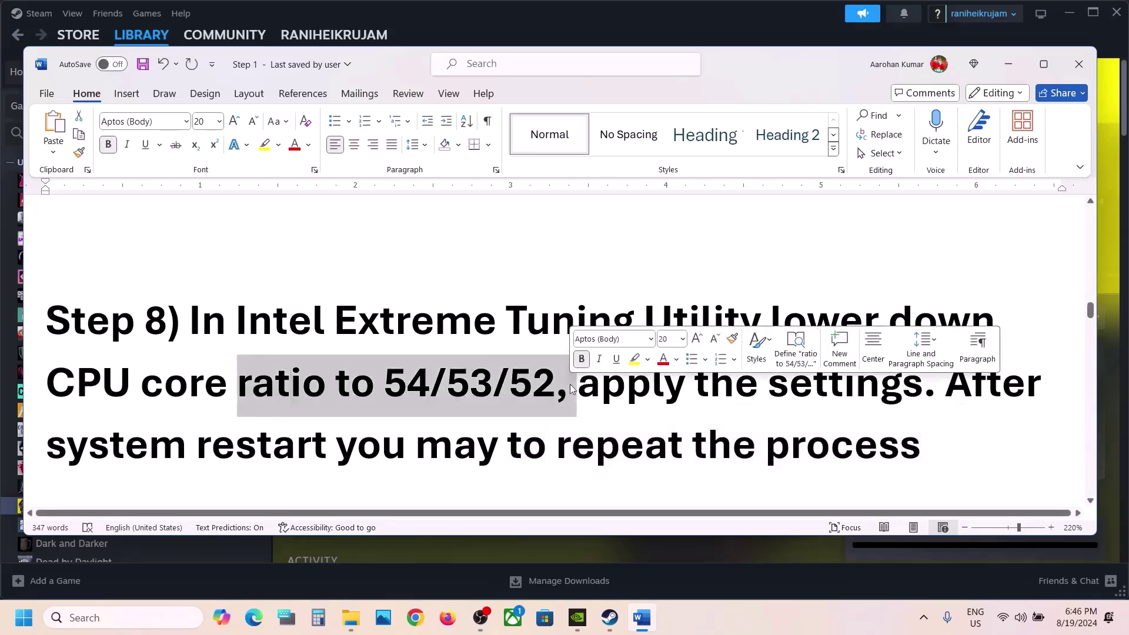
pyautogui.click(575, 382)
# Step: Maximize the Word document and read in step 9 about disconnecting controllers and USB adapters or dongles
pyautogui.scroll(-2, 571, 385)
pyautogui.scroll(-2, 571, 384)
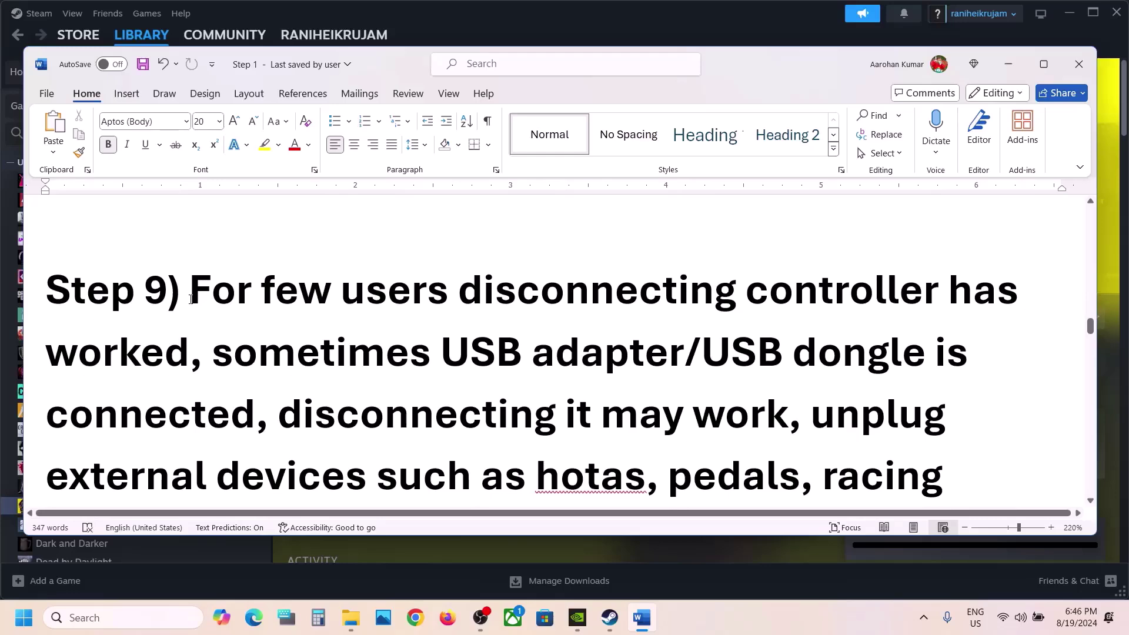
pyautogui.moveTo(191, 300); pyautogui.dragTo(742, 300)
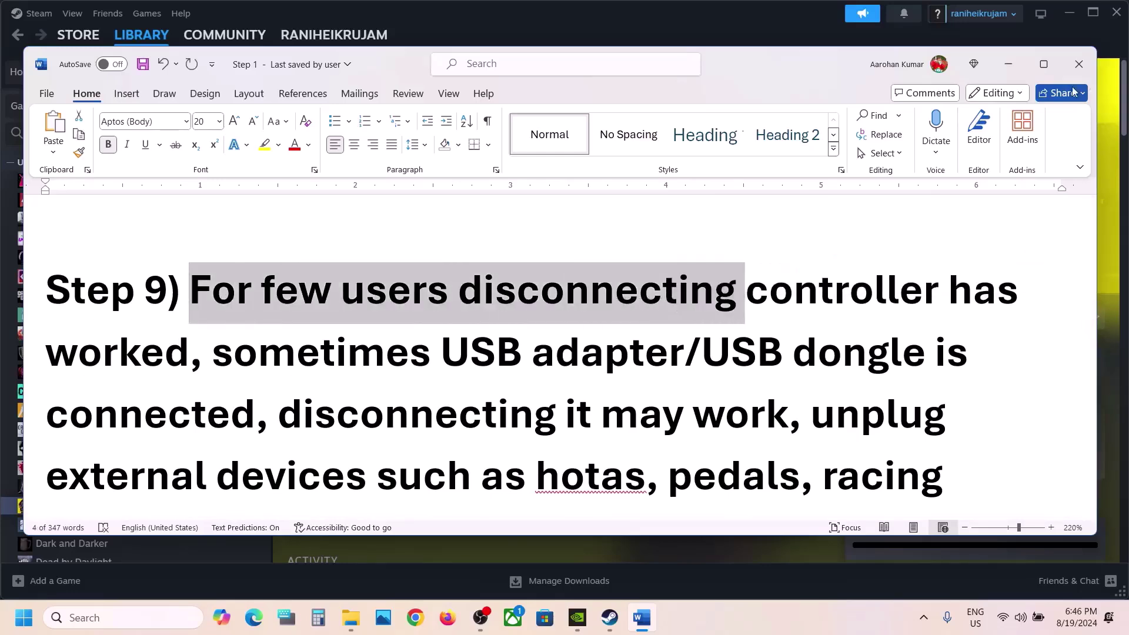
pyautogui.click(1044, 63)
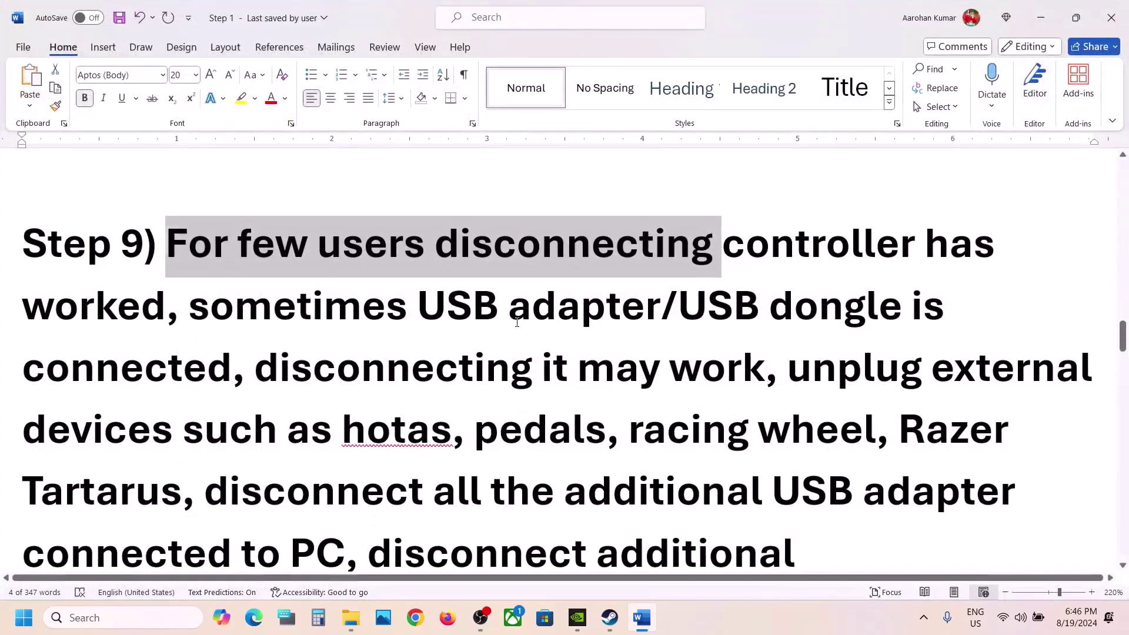
pyautogui.click(517, 322)
pyautogui.moveTo(607, 225); pyautogui.dragTo(176, 301)
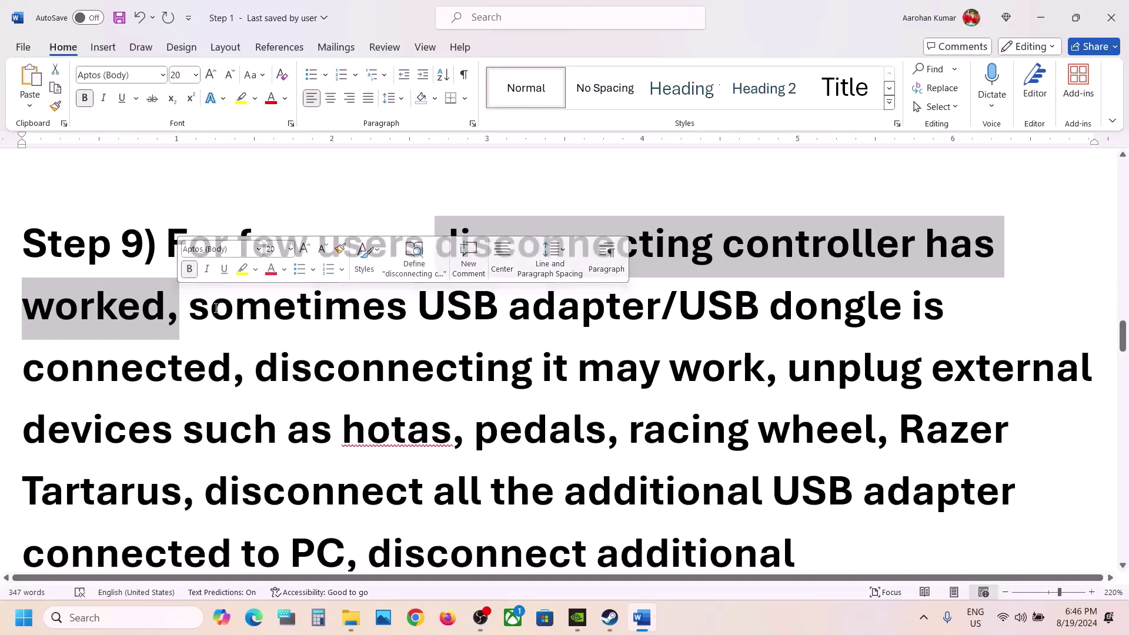
pyautogui.moveTo(215, 306); pyautogui.dragTo(957, 319)
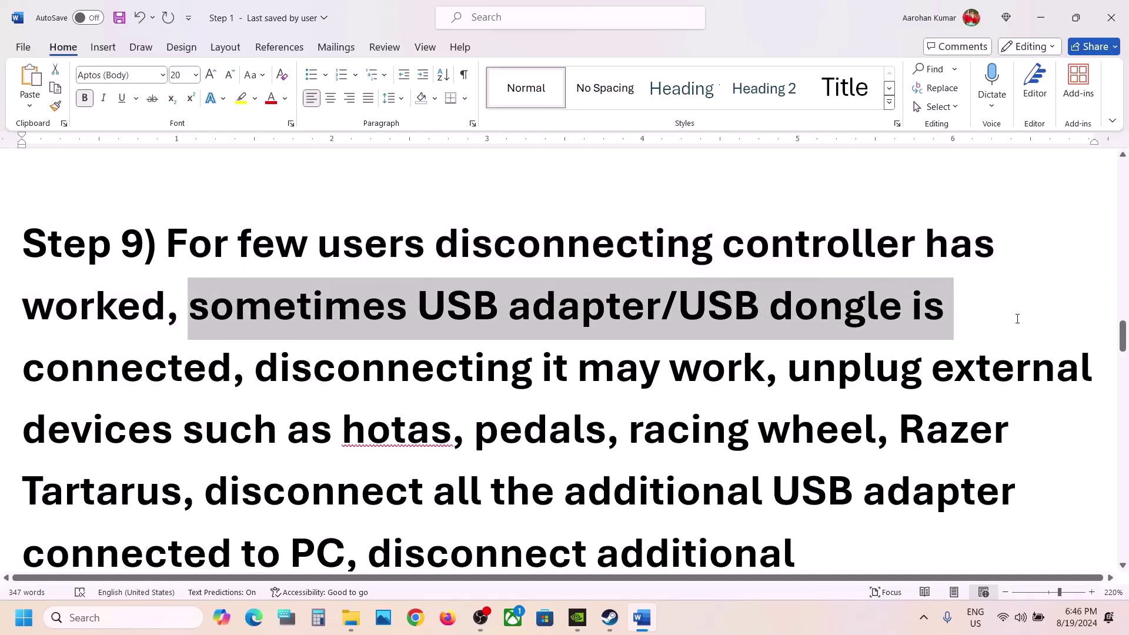
pyautogui.moveTo(1076, 320); pyautogui.dragTo(189, 308)
pyautogui.click(231, 354)
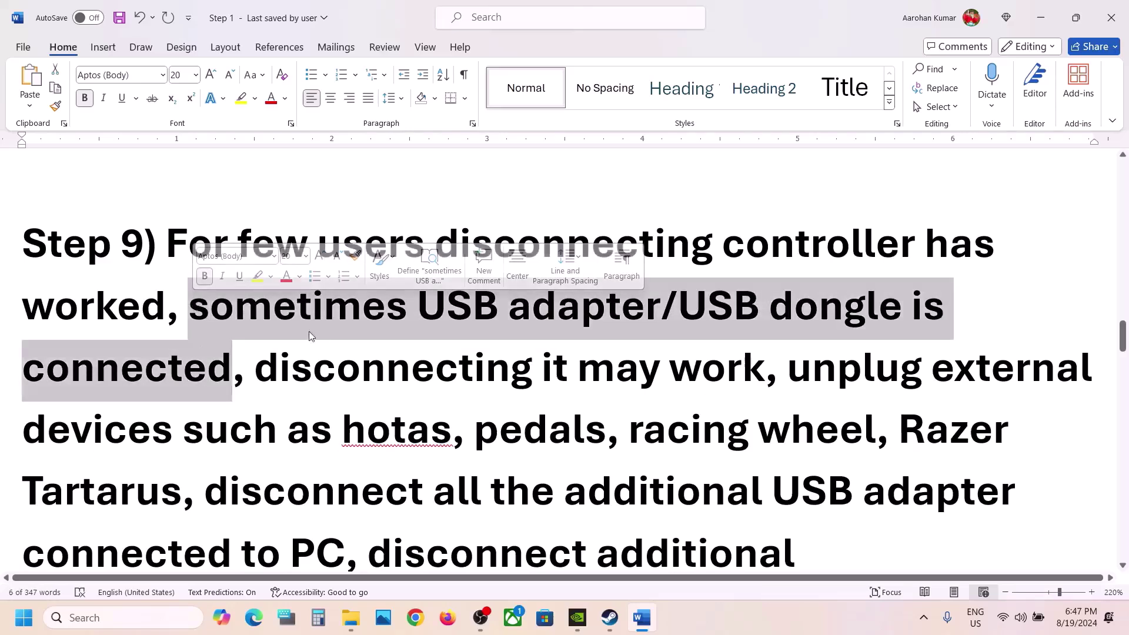
pyautogui.moveTo(280, 371); pyautogui.dragTo(664, 372)
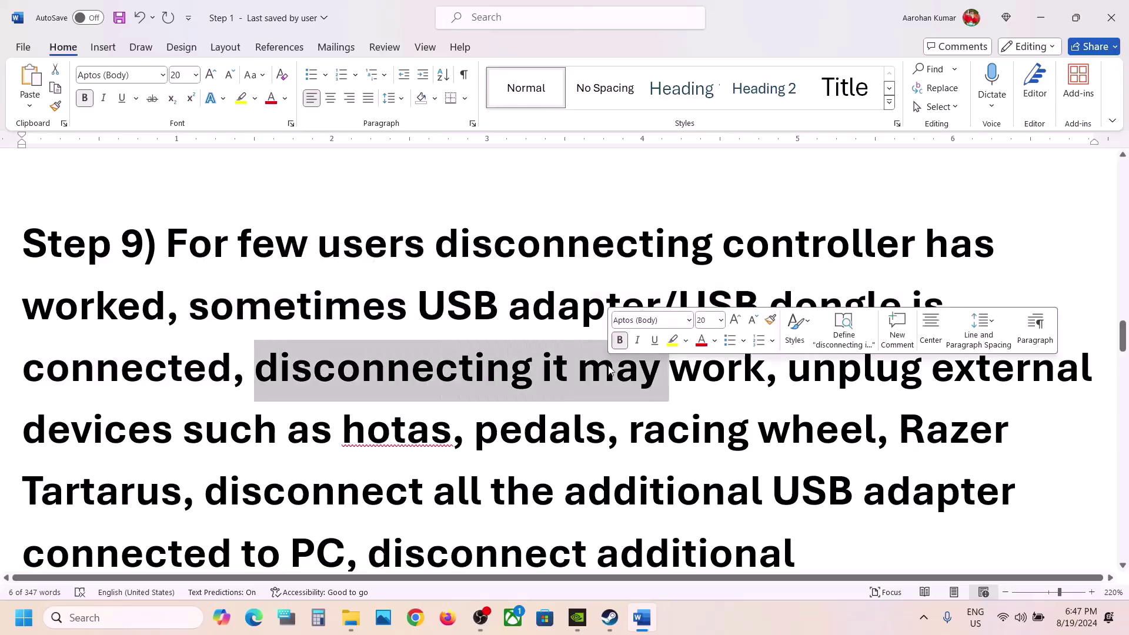
# Step: Read the rest of step 9 on unplugging hotas, pedals, racing wheel, Razer Tartarus and additional joysticks
pyautogui.moveTo(818, 383); pyautogui.dragTo(645, 432)
pyautogui.scroll(-3, 648, 427)
pyautogui.click(366, 256)
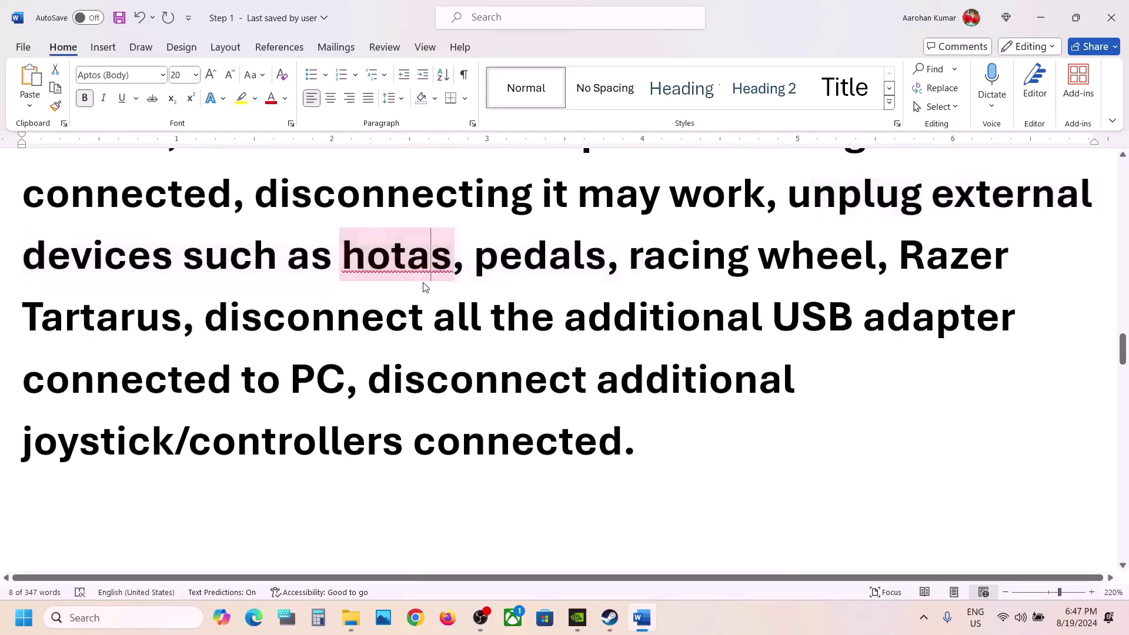
pyautogui.moveTo(404, 249); pyautogui.dragTo(649, 433)
pyautogui.click(357, 384)
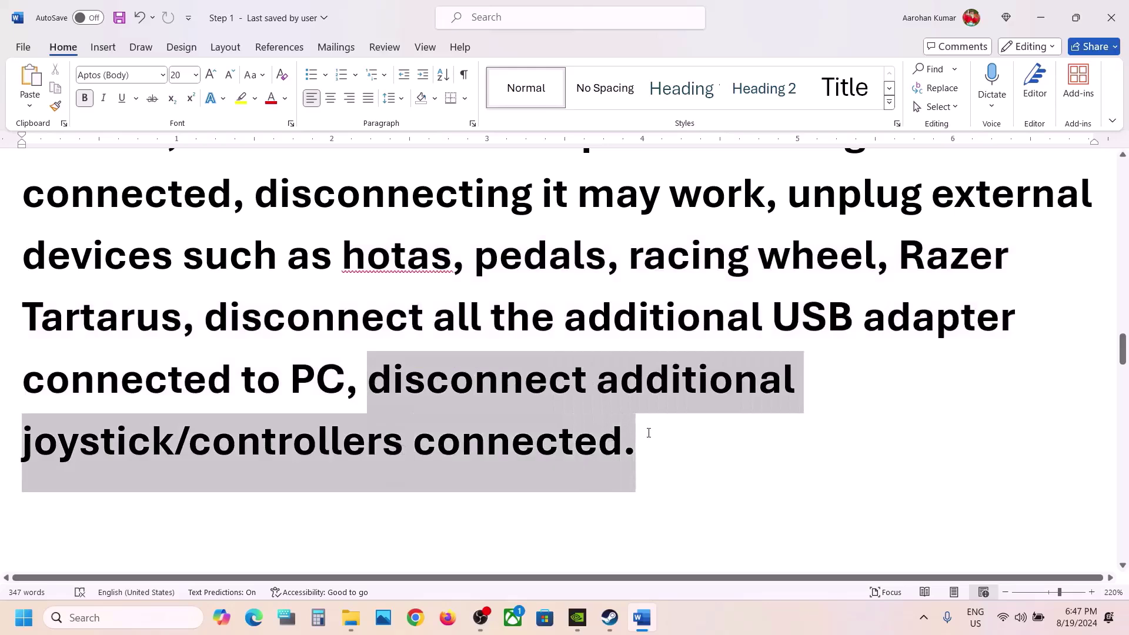
pyautogui.click(649, 433)
pyautogui.scroll(3, 649, 433)
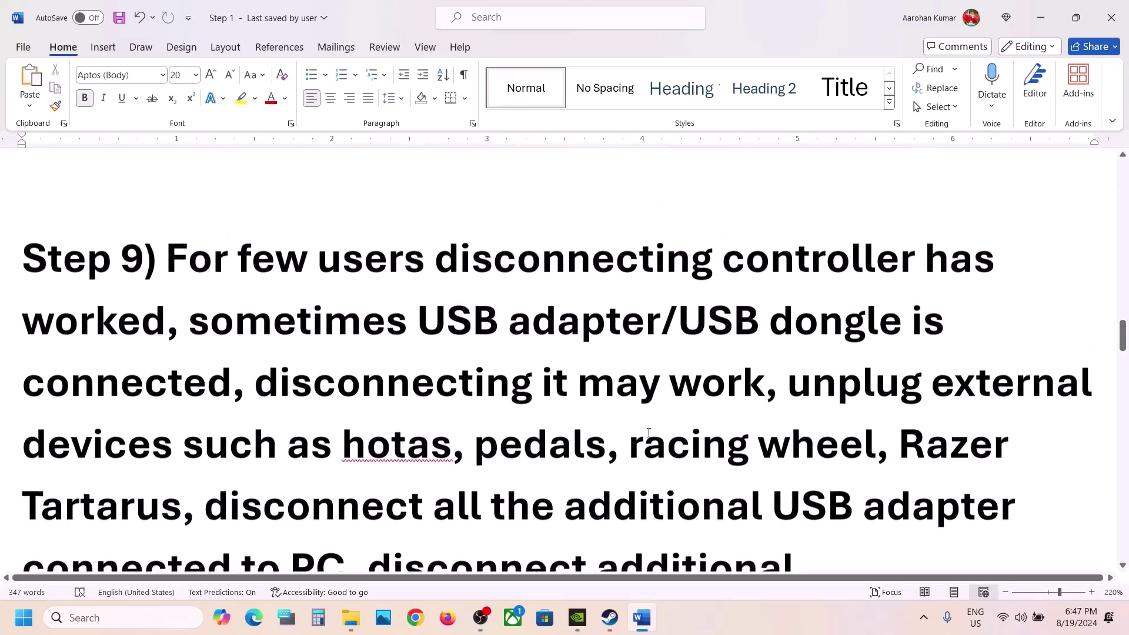
# Step: Read step 10 on deleting the UserSetting file and correct the misspelled word "ettings" to "settings"
pyautogui.scroll(-8, 649, 433)
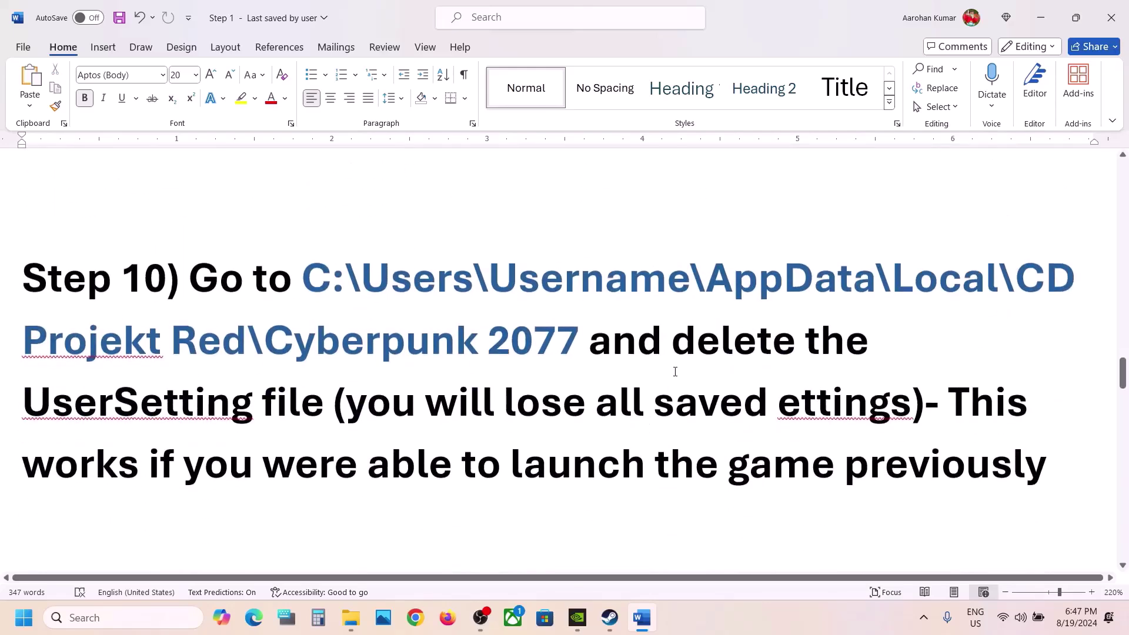
pyautogui.moveTo(310, 282); pyautogui.dragTo(909, 406)
pyautogui.click(325, 402)
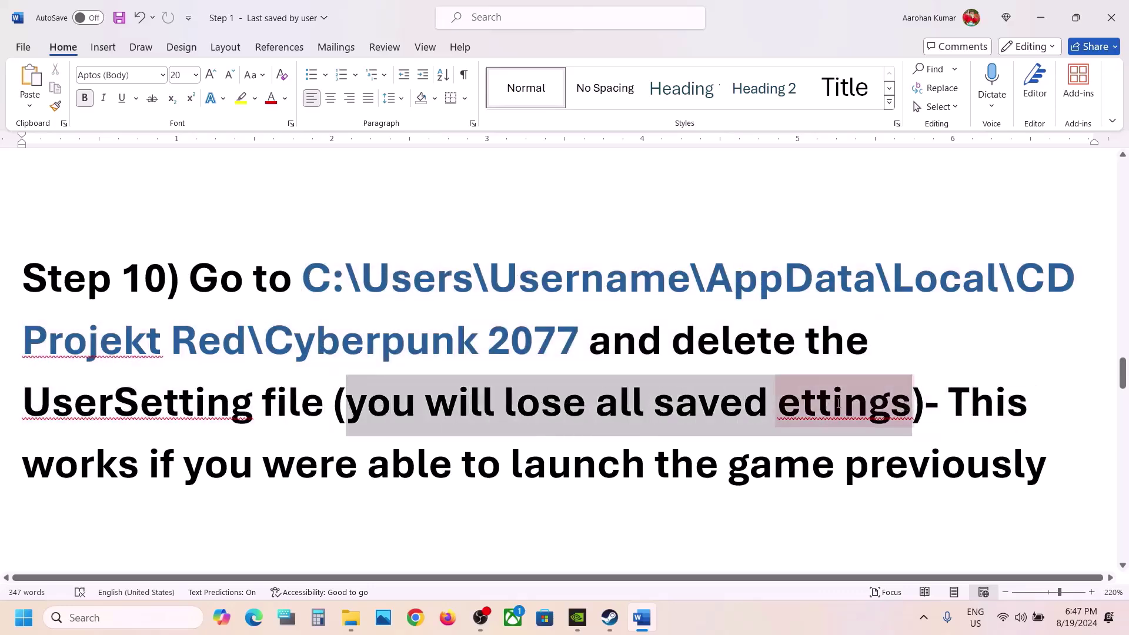
pyautogui.rightClick(779, 415)
pyautogui.click(795, 466)
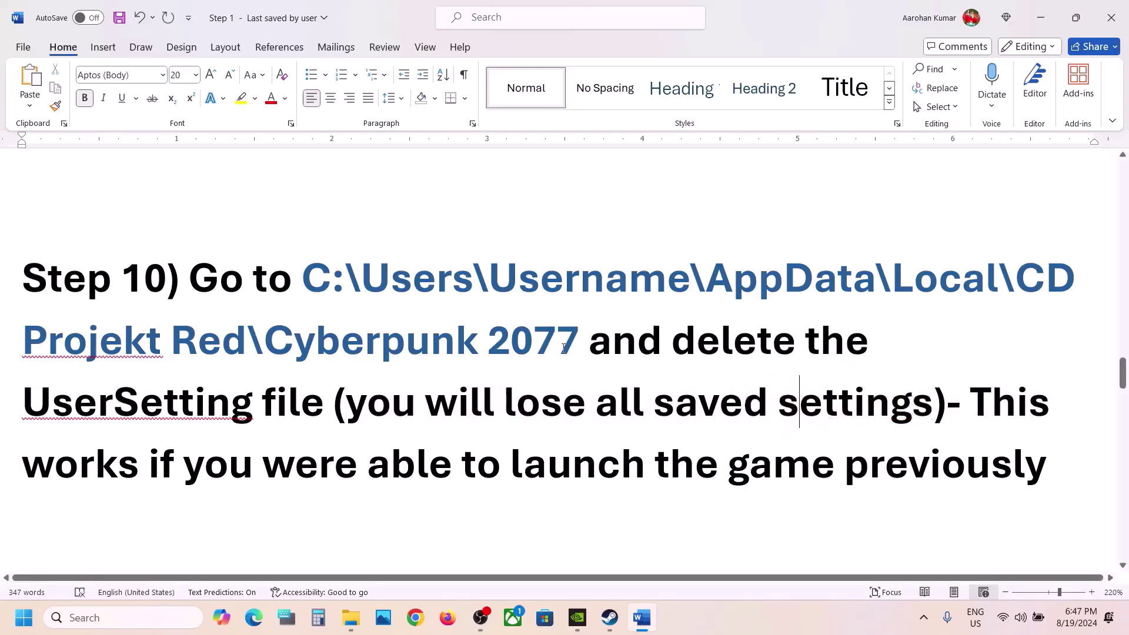
# Step: Switch to a new File Explorer window and open the user's profile folder inside C:\Users
pyautogui.rightClick(351, 618)
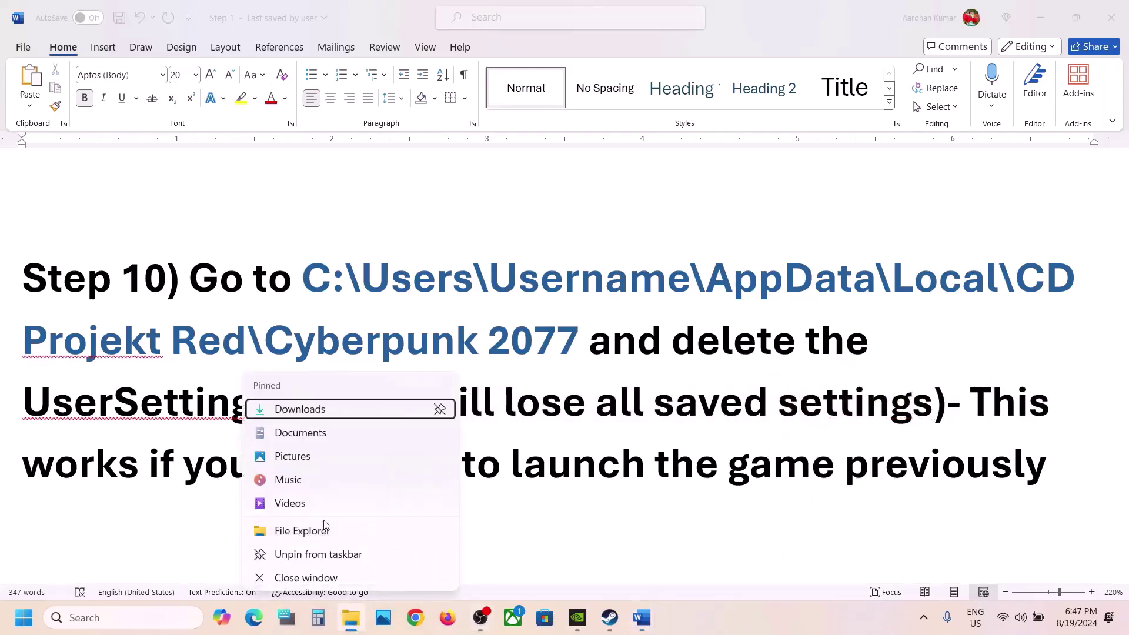
pyautogui.click(325, 530)
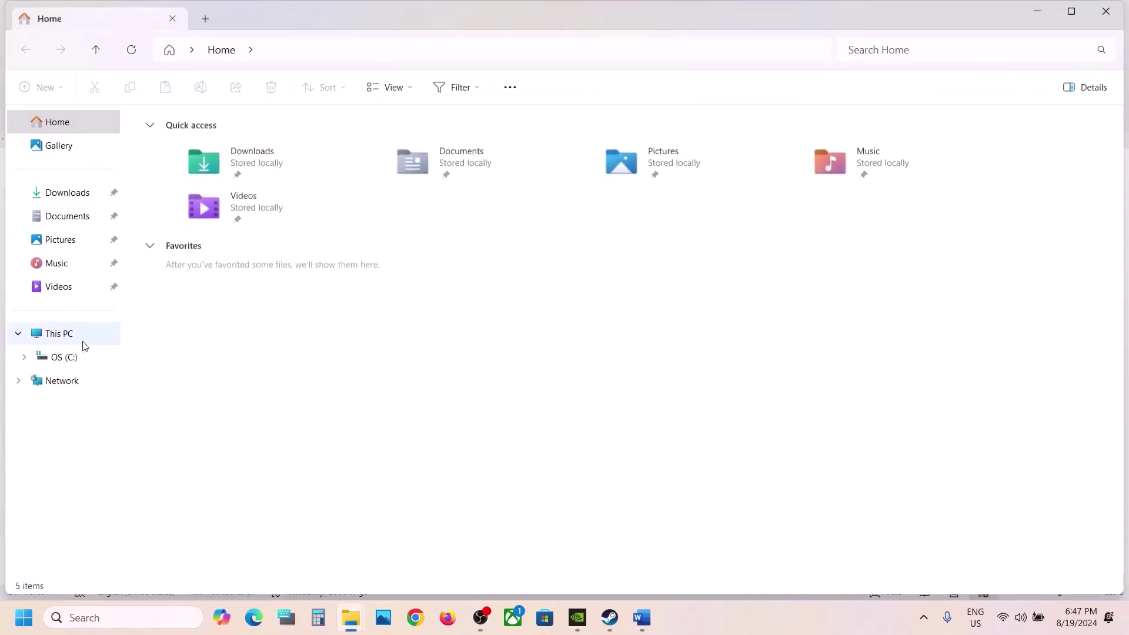
pyautogui.click(68, 339)
pyautogui.doubleClick(246, 140)
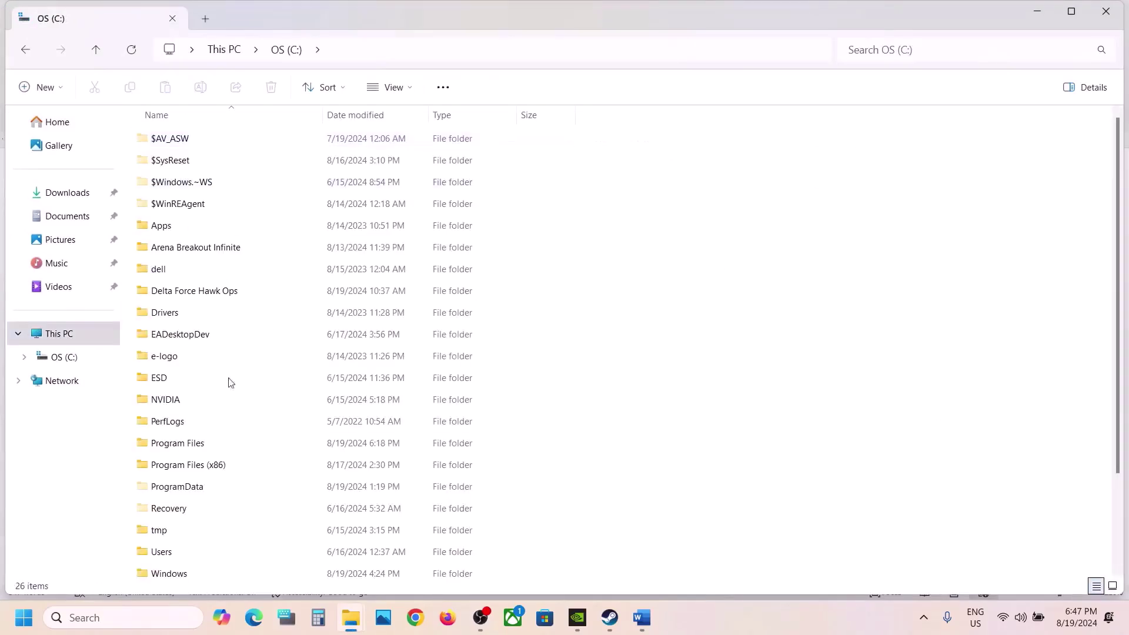
pyautogui.scroll(-2, 230, 382)
pyautogui.doubleClick(166, 453)
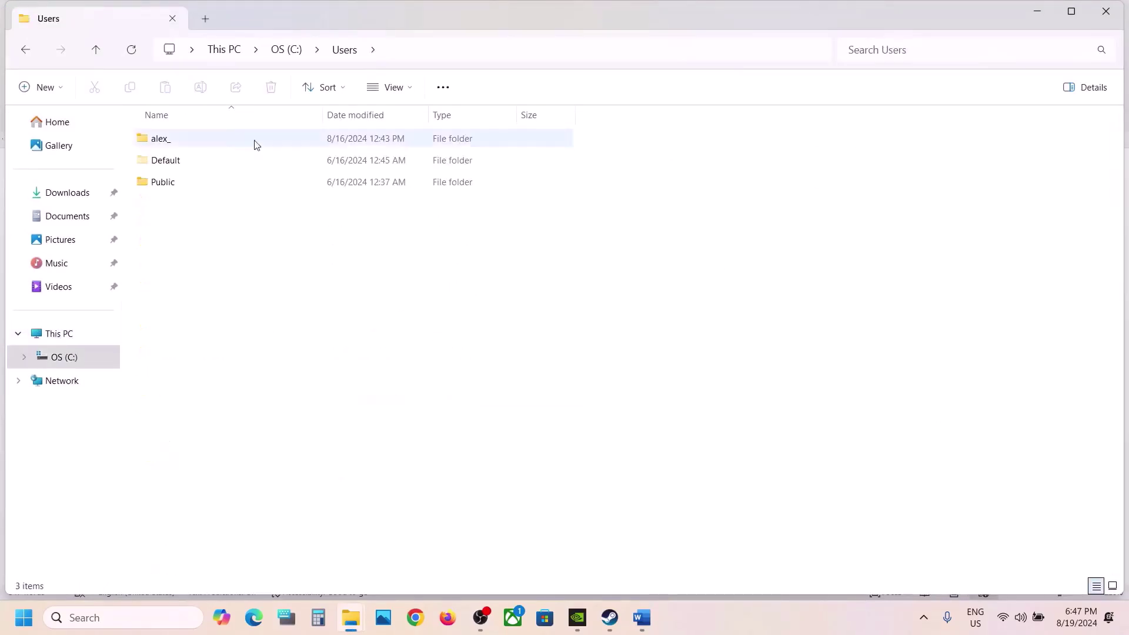
pyautogui.doubleClick(179, 148)
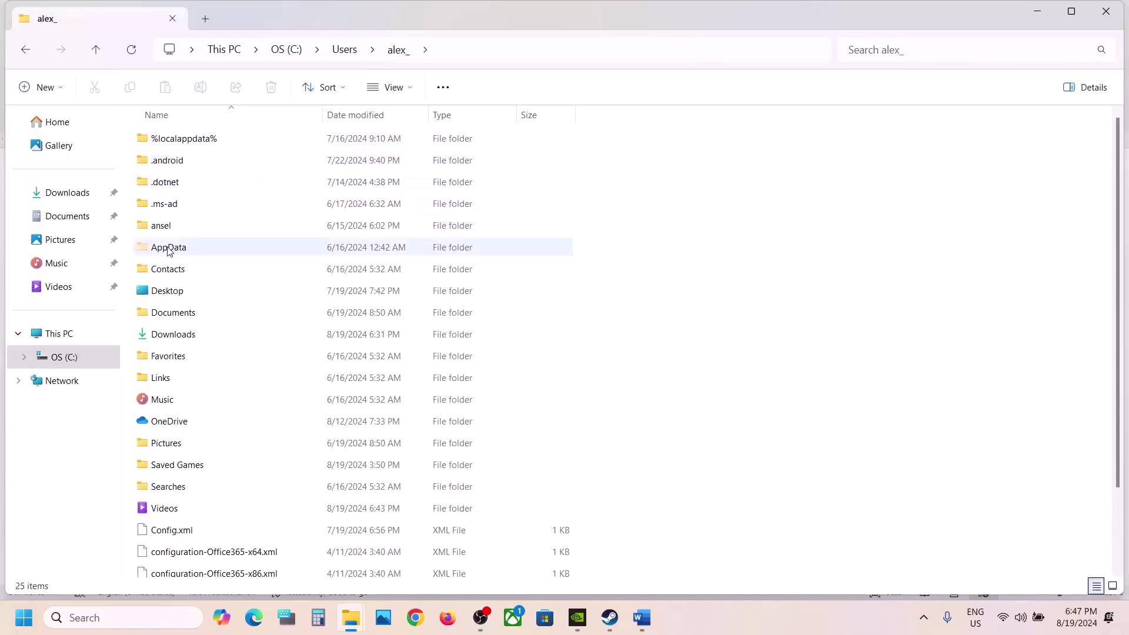
# Step: Check in the folder's view options whether hidden items are set to be shown for reaching AppData
pyautogui.click(168, 250)
pyautogui.click(413, 87)
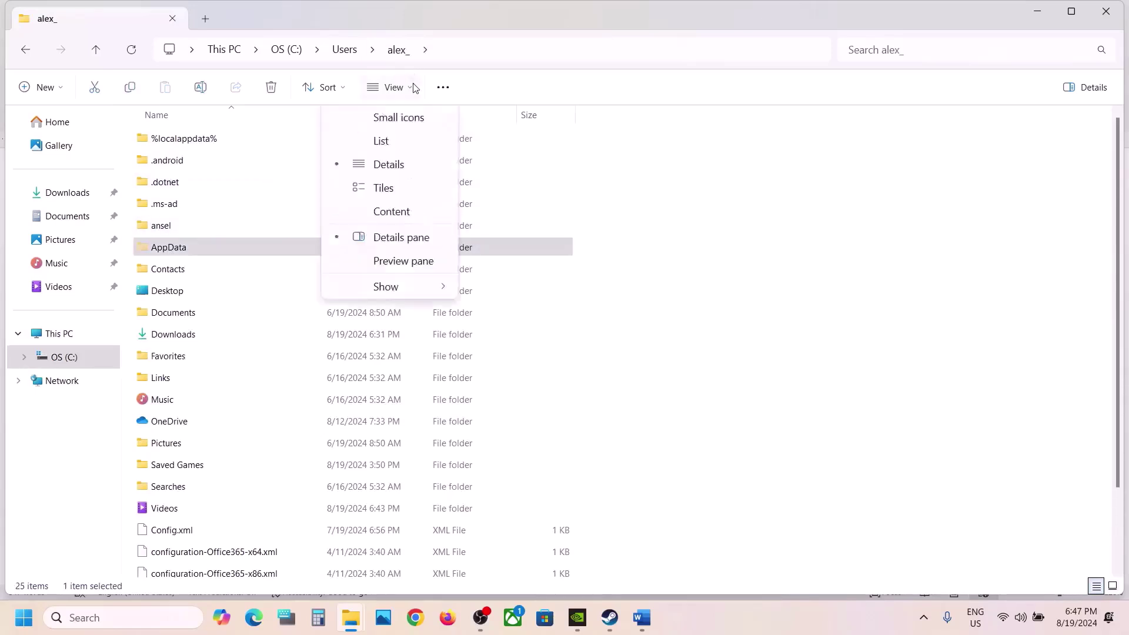
pyautogui.moveTo(400, 362)
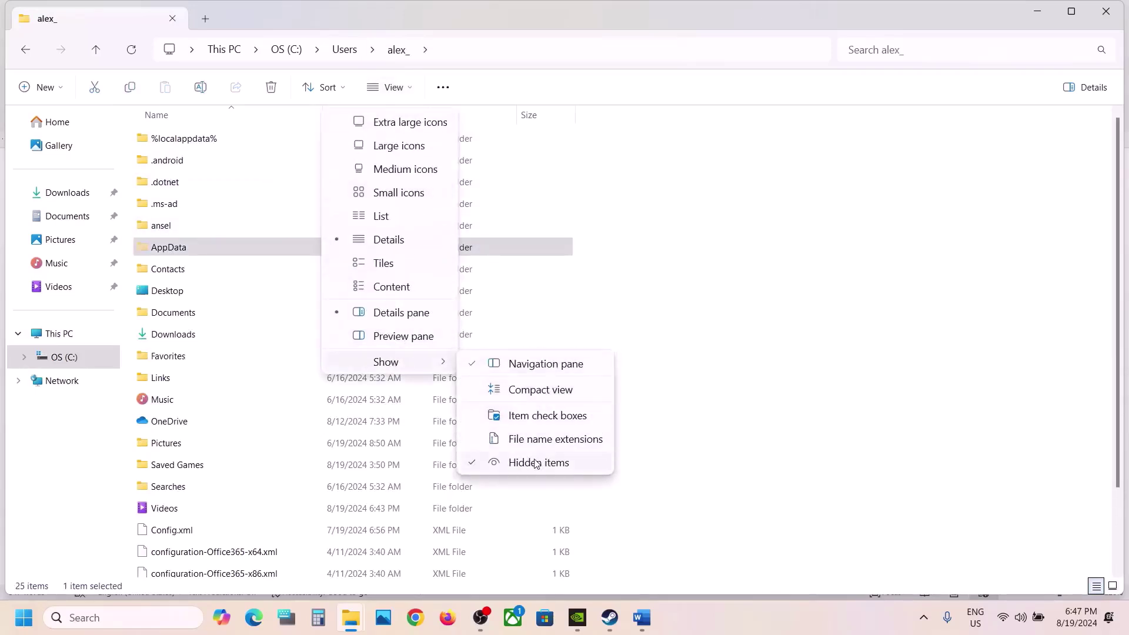
# Step: From the profile folder, open AppData\Local\CD Projekt Red\Cyberpunk 2077
pyautogui.click(186, 250)
pyautogui.doubleClick(184, 250)
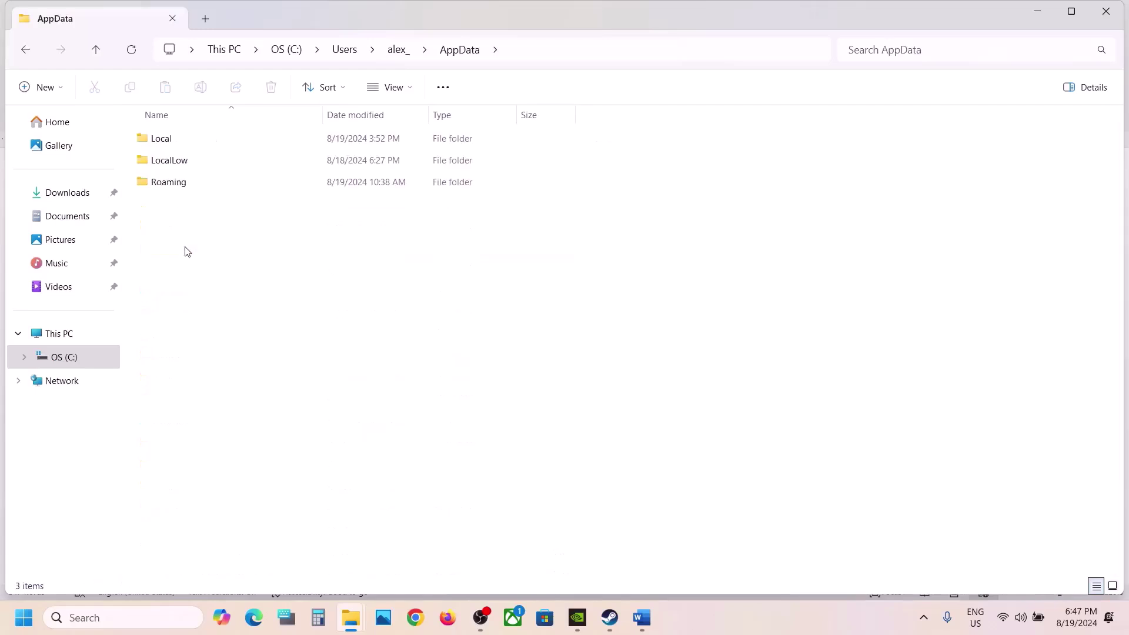
pyautogui.doubleClick(167, 141)
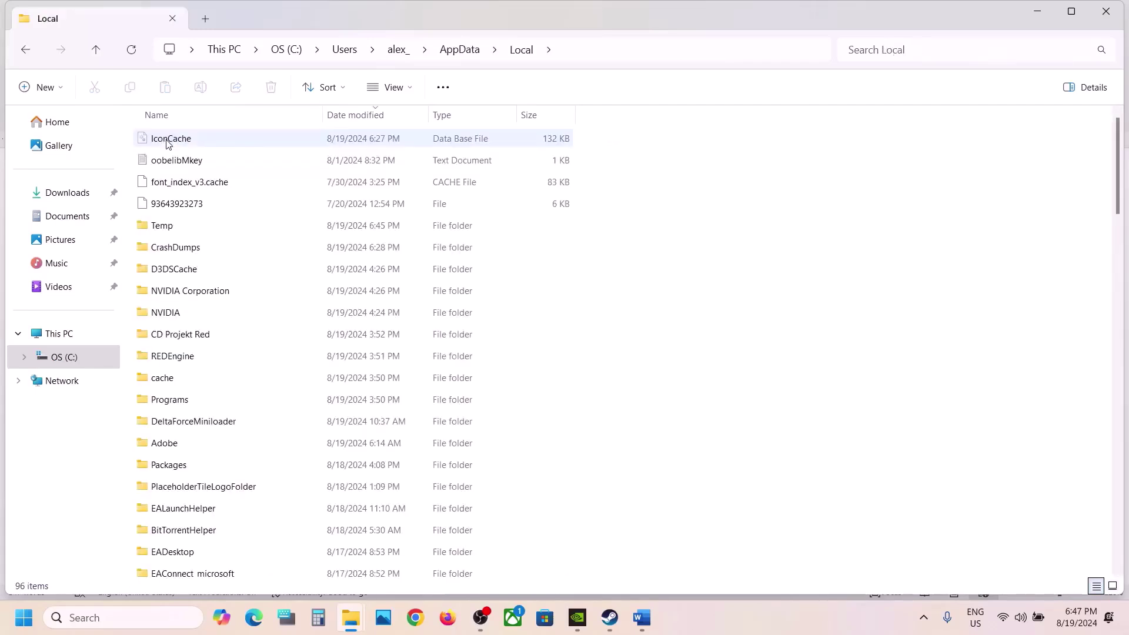
pyautogui.click(178, 336)
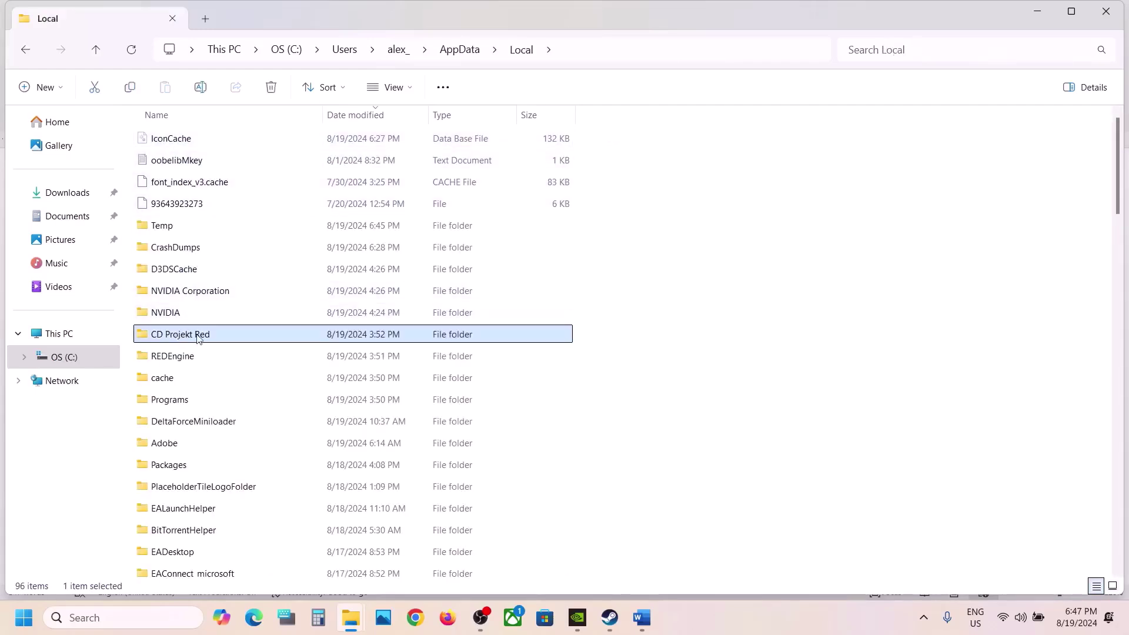
pyautogui.doubleClick(207, 340)
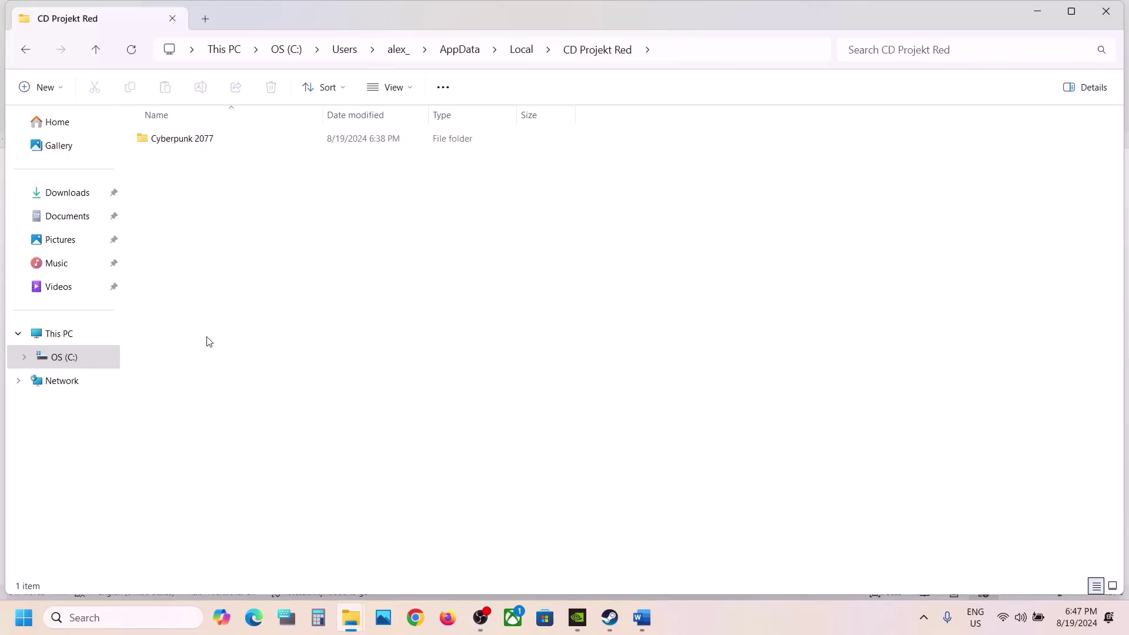
pyautogui.doubleClick(210, 139)
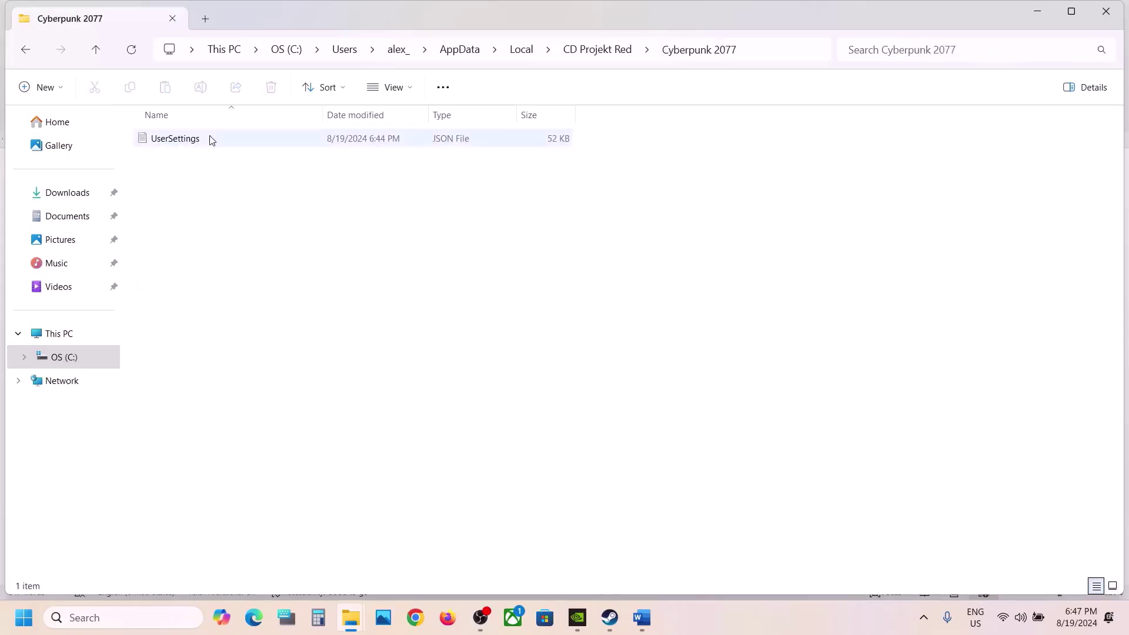
# Step: Try to delete the UserSettings file in the Cyberpunk 2077 folder and close File Explorer
pyautogui.rightClick(207, 145)
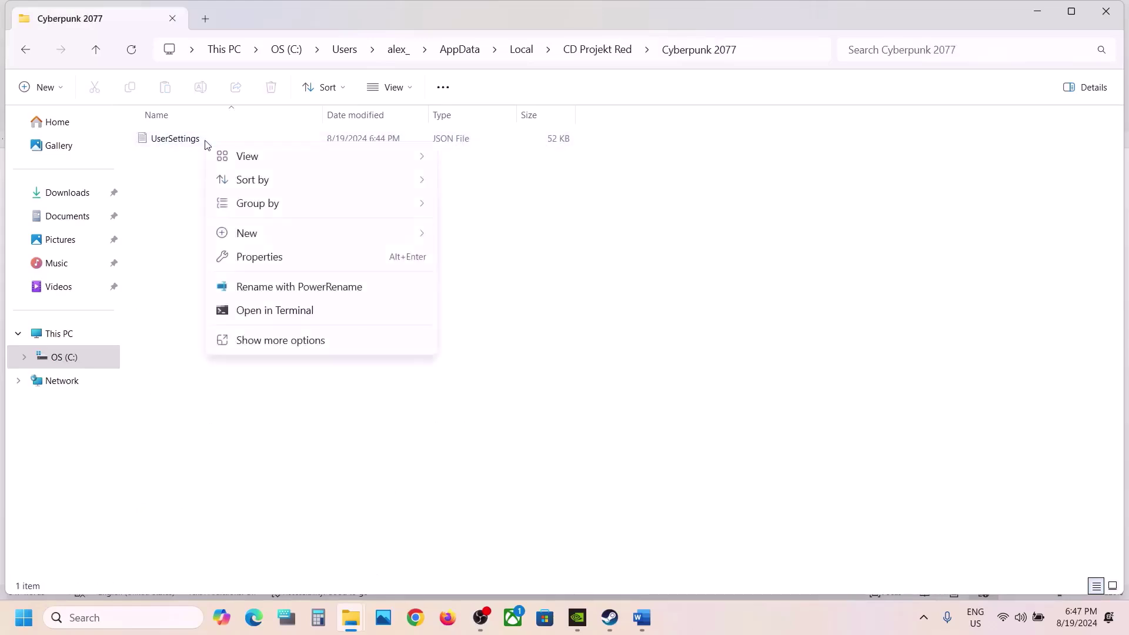
pyautogui.click(182, 141)
pyautogui.rightClick(182, 142)
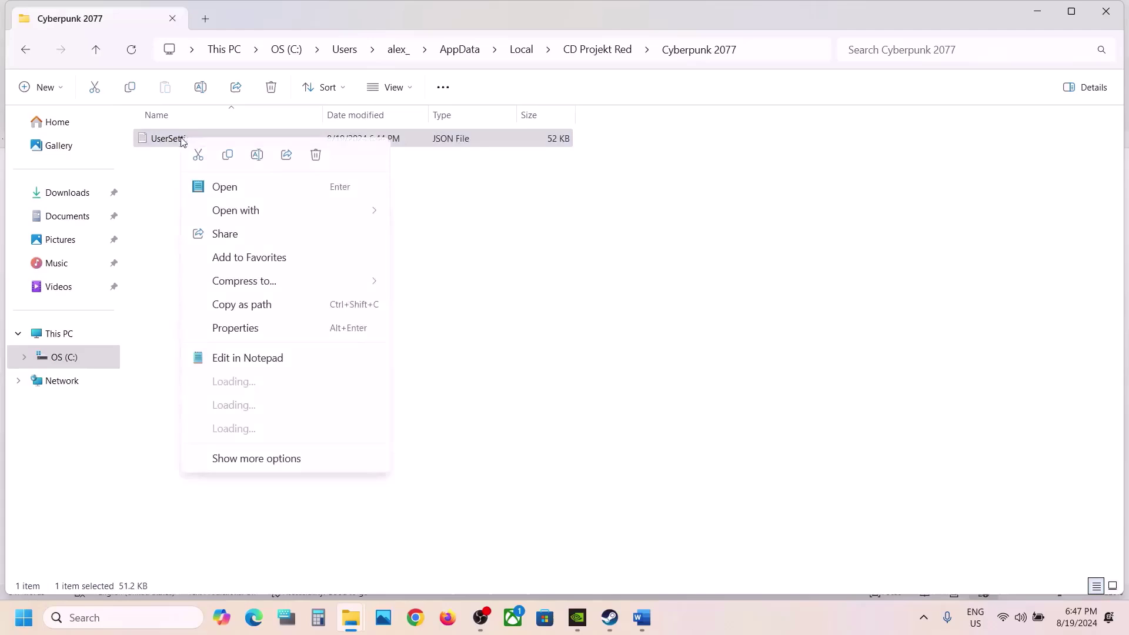
pyautogui.click(316, 155)
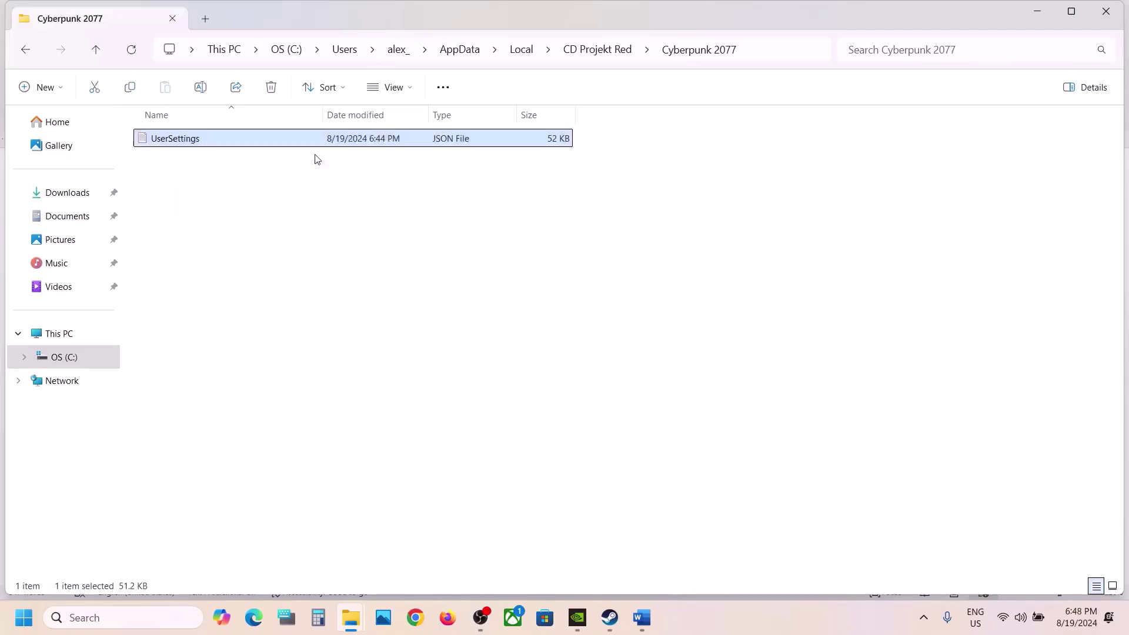
pyautogui.click(1119, 11)
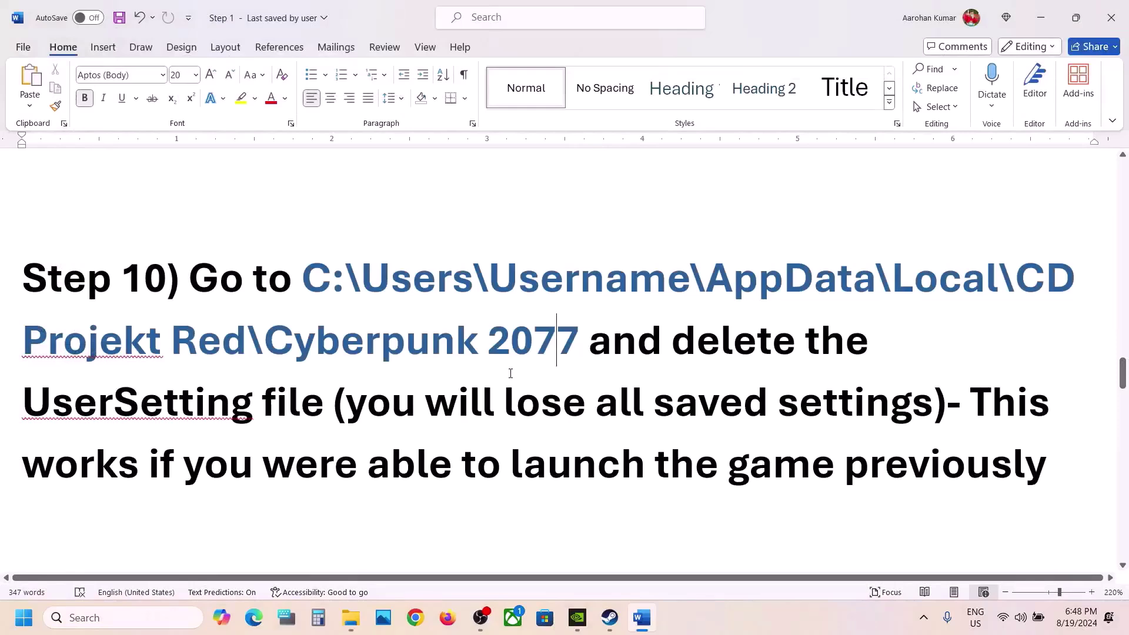
# Step: Read step 11, examine the file verification option in Cyberpunk 2077's installed files properties in Steam, and return to the Word document
pyautogui.scroll(-3, 511, 374)
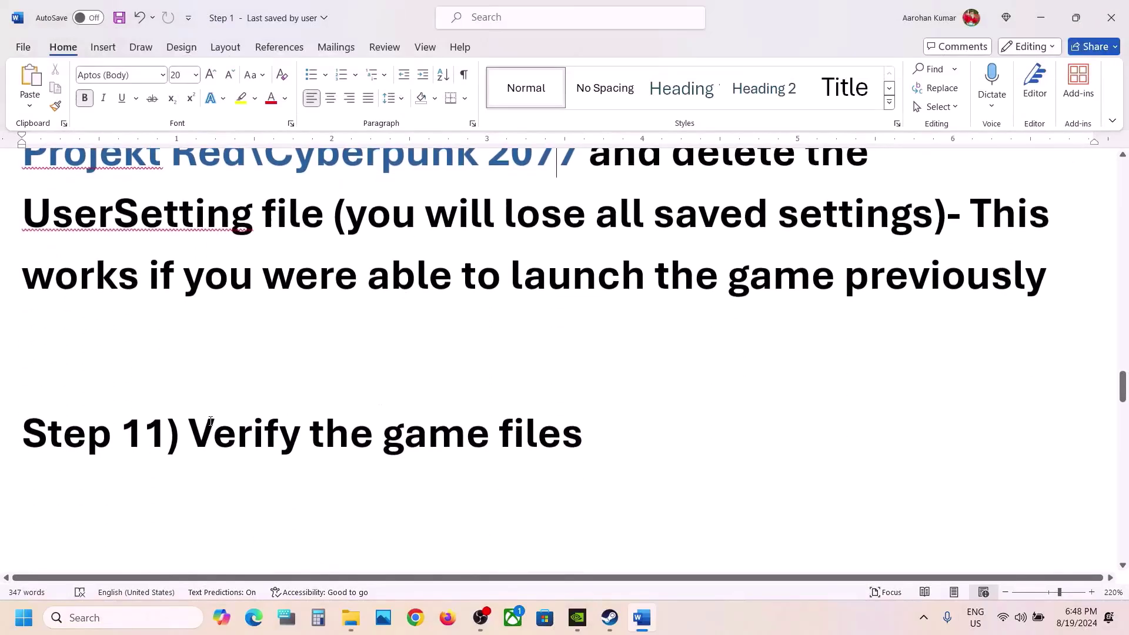
pyautogui.moveTo(189, 435); pyautogui.dragTo(568, 445)
pyautogui.click(609, 618)
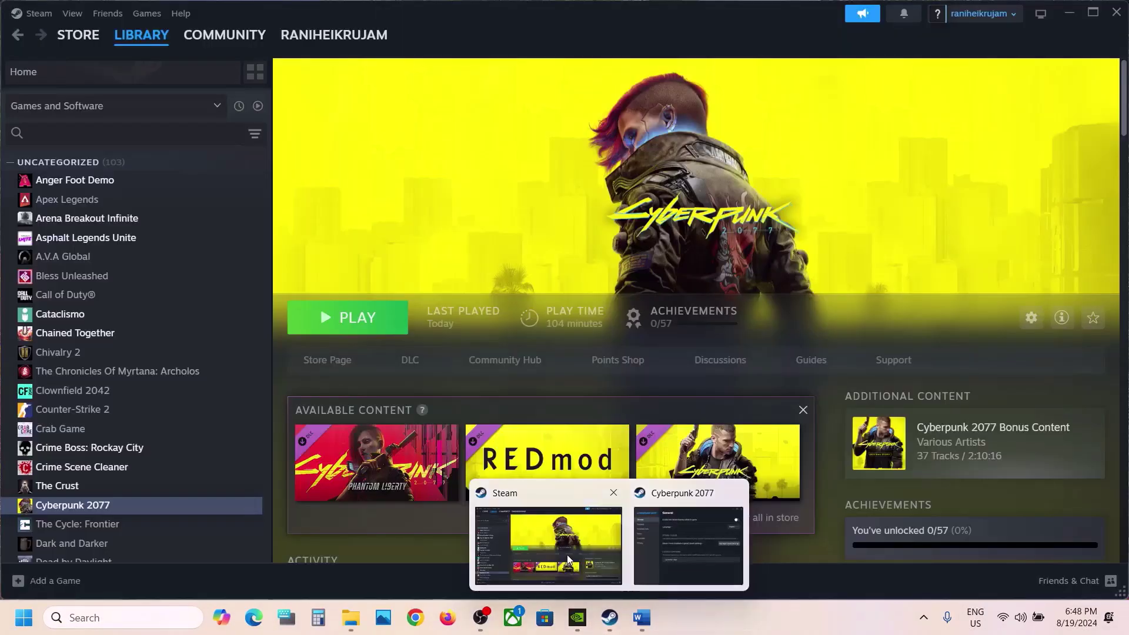
pyautogui.click(568, 559)
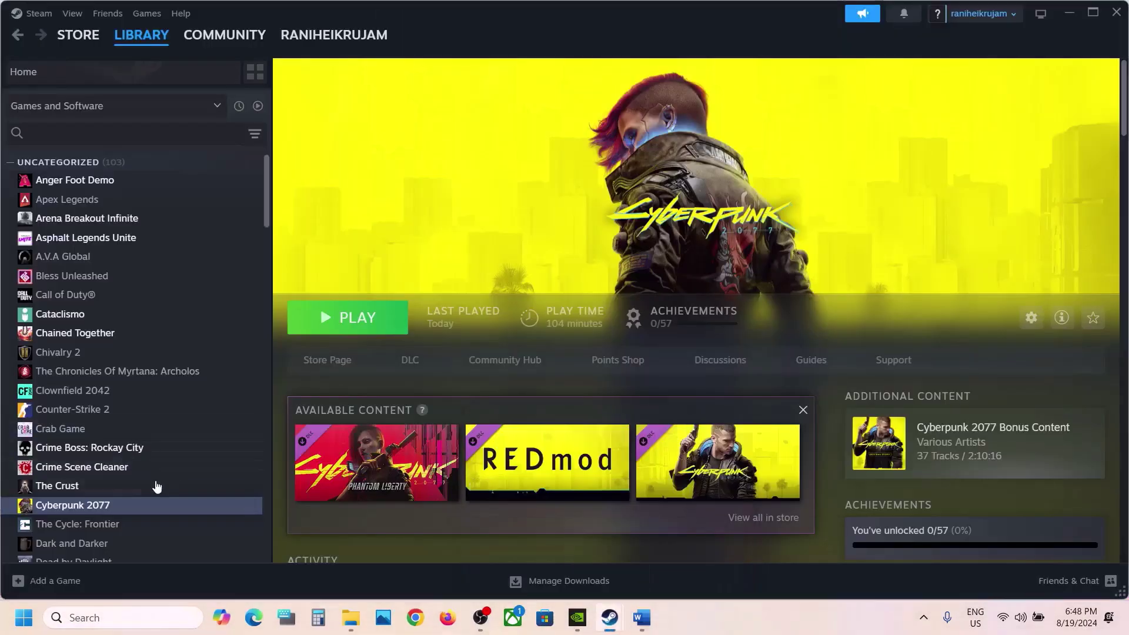
pyautogui.rightClick(135, 511)
pyautogui.click(190, 488)
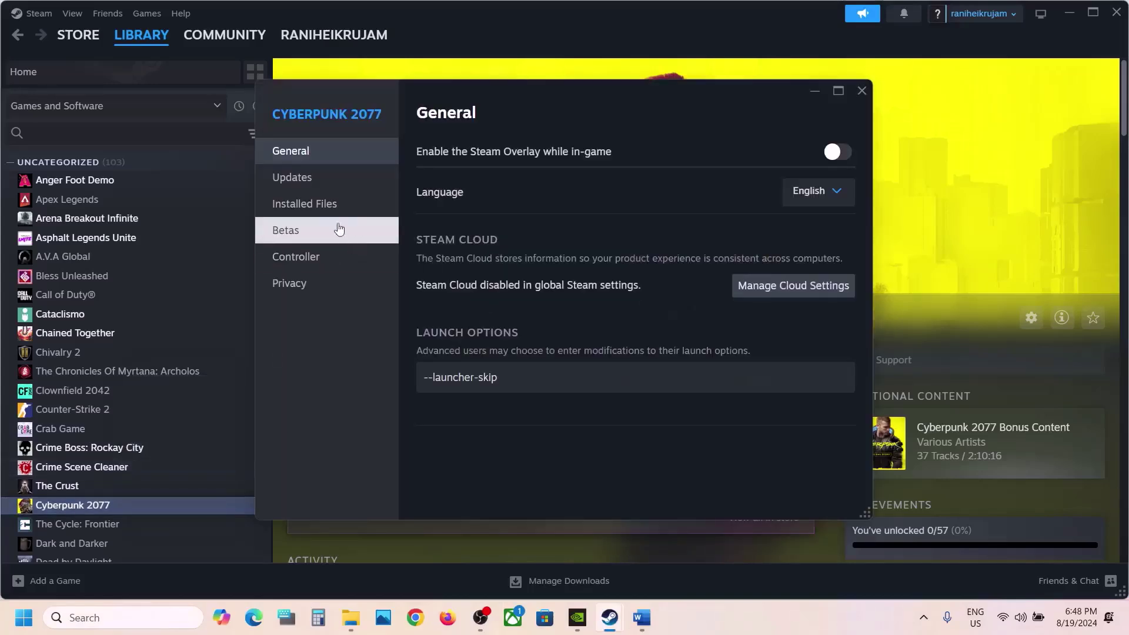
pyautogui.click(321, 206)
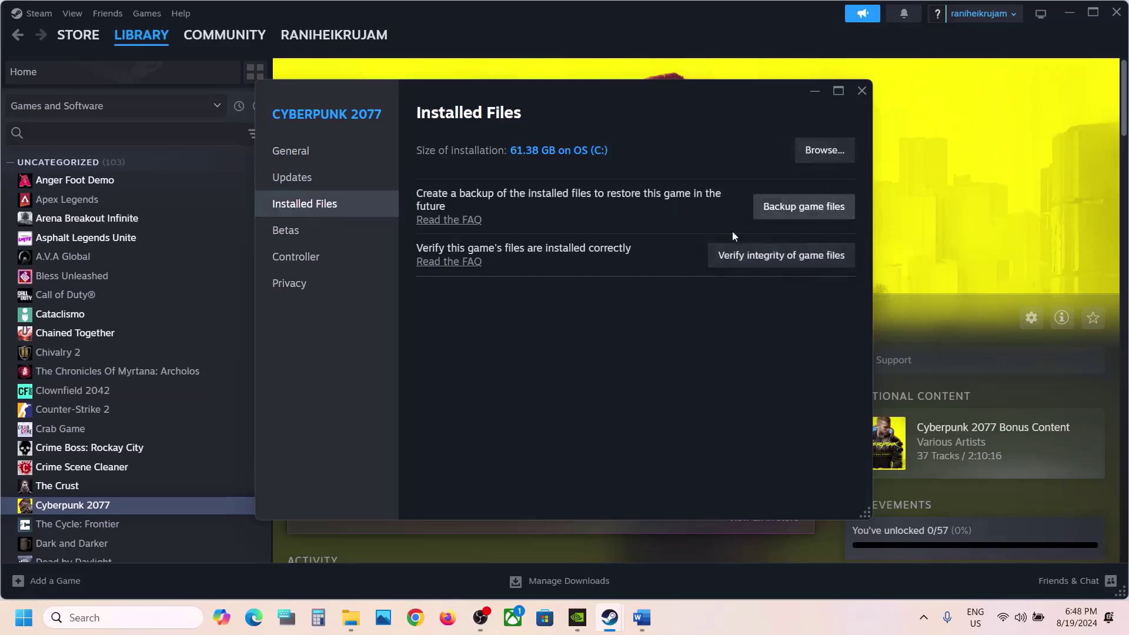
pyautogui.click(867, 93)
pyautogui.click(636, 628)
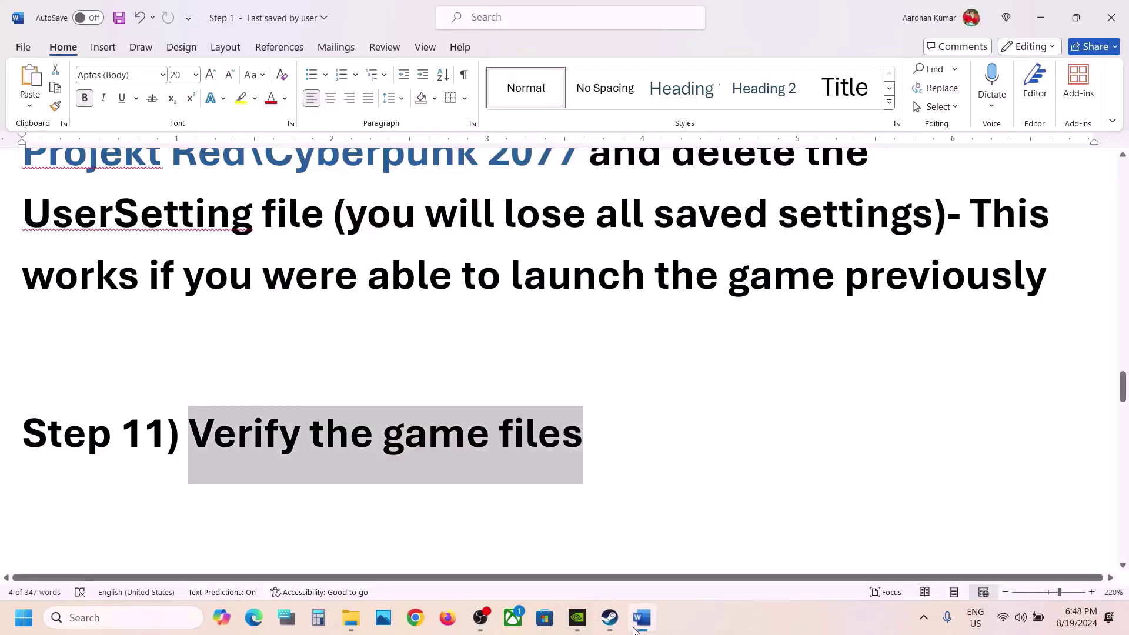
# Step: Read step 12 on performing a clean installation of the graphics driver, including its NVIDIA and AMD download links
pyautogui.scroll(-4, 441, 474)
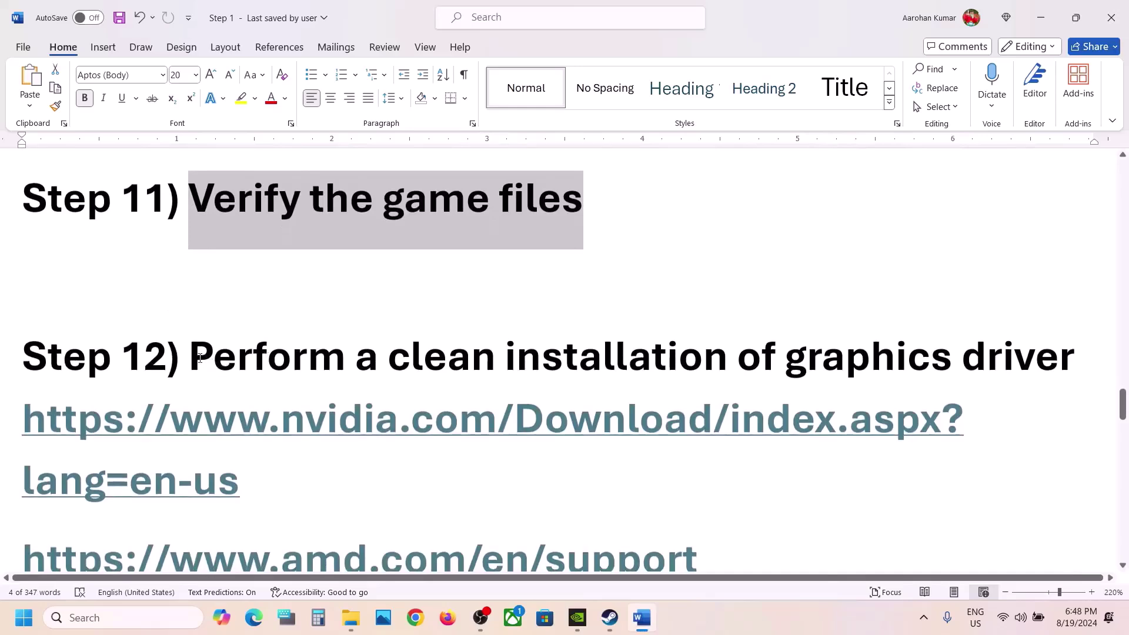
pyautogui.moveTo(200, 359); pyautogui.dragTo(956, 360)
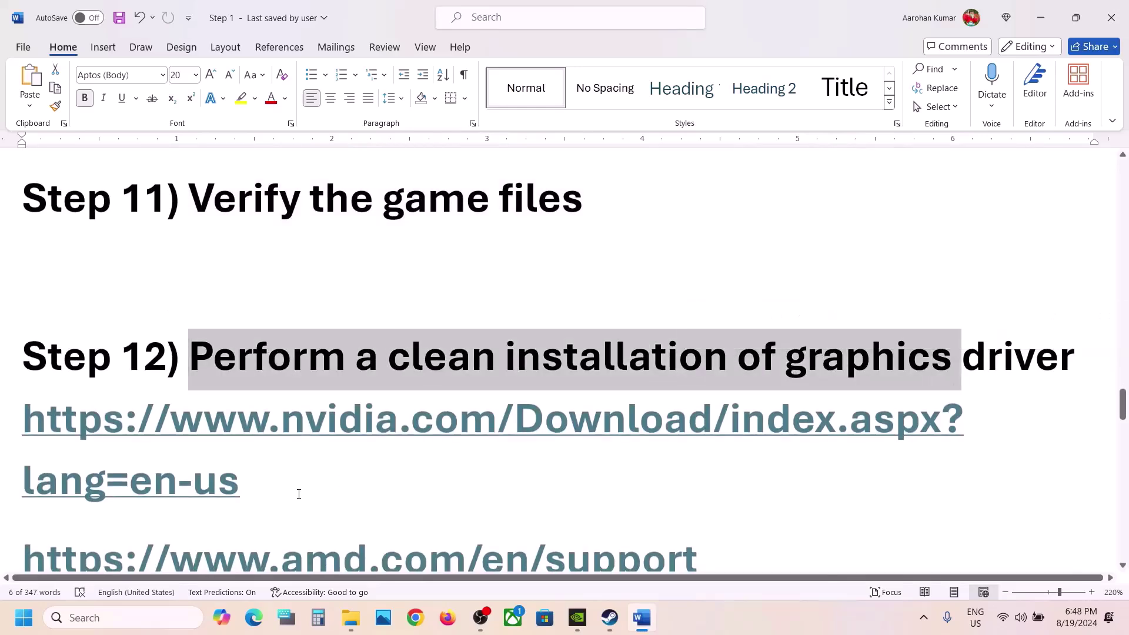
pyautogui.moveTo(297, 493); pyautogui.dragTo(26, 411)
pyautogui.scroll(-2, 30, 433)
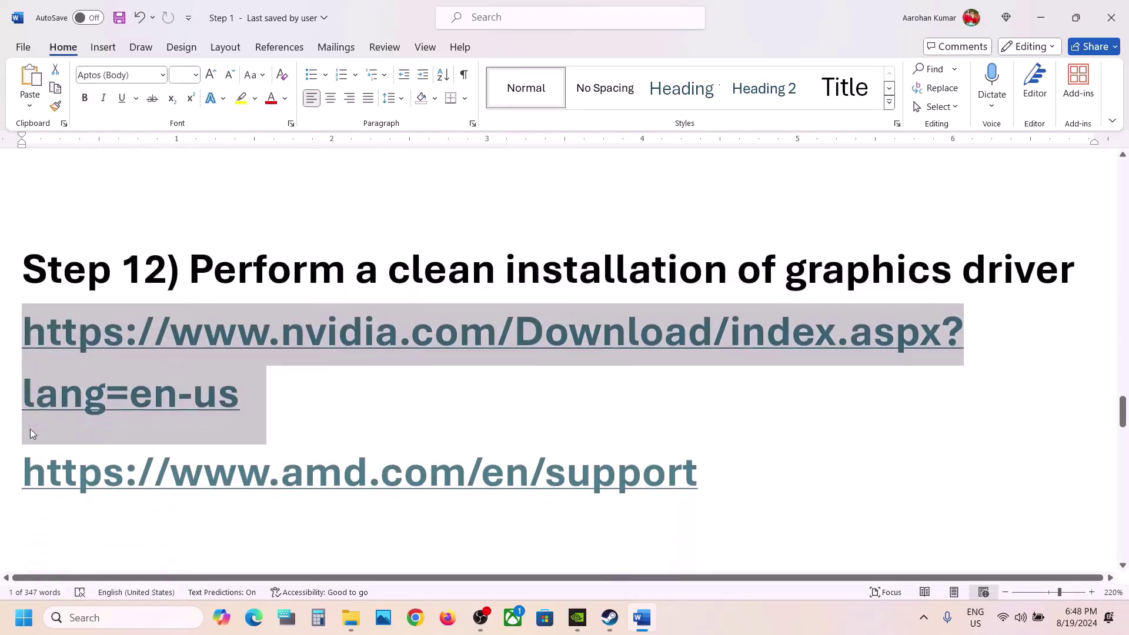
pyautogui.moveTo(703, 437); pyautogui.dragTo(74, 463)
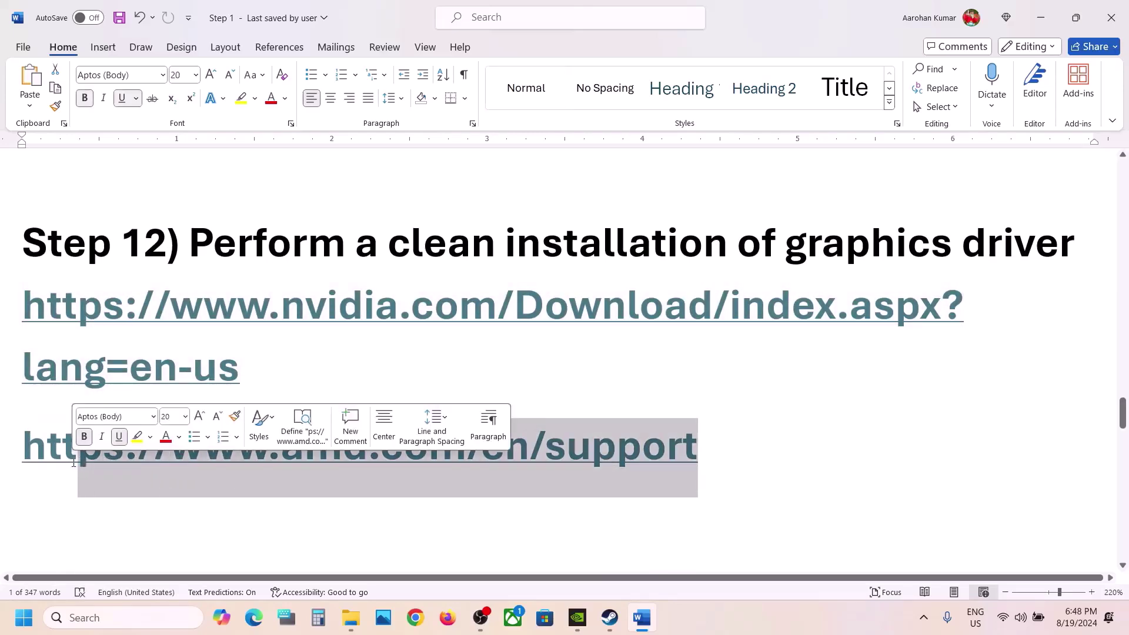
pyautogui.click(711, 560)
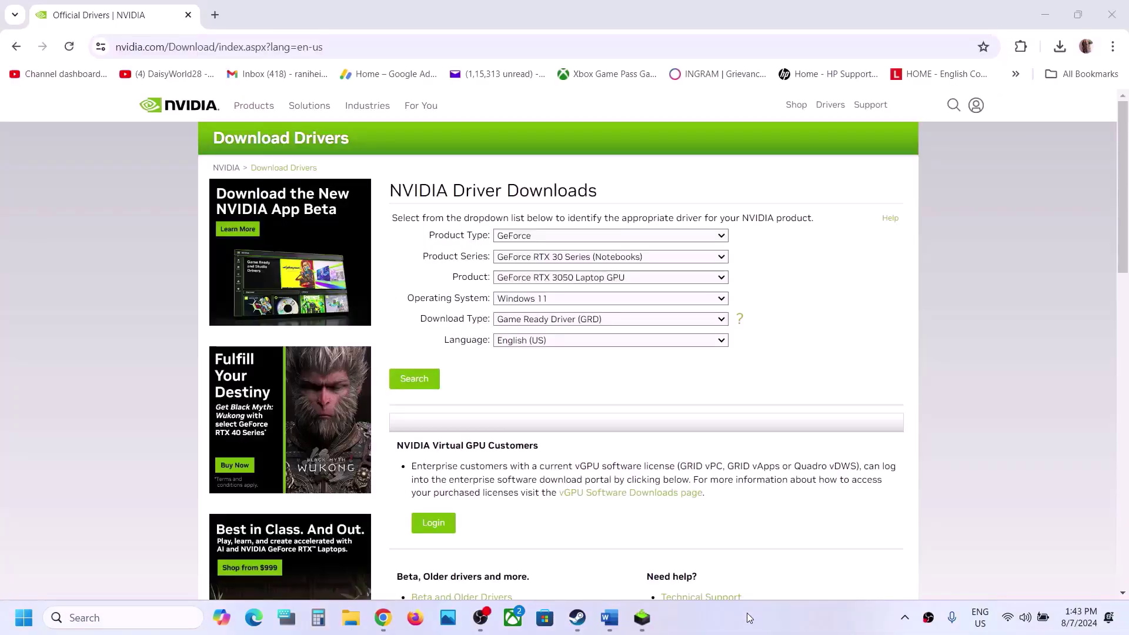
# Step: On the NVIDIA driver page, choose product type GeForce, series GeForce RTX 30 Series (Notebooks) and product GeForce RTX 3050 Laptop GPU
pyautogui.click(539, 236)
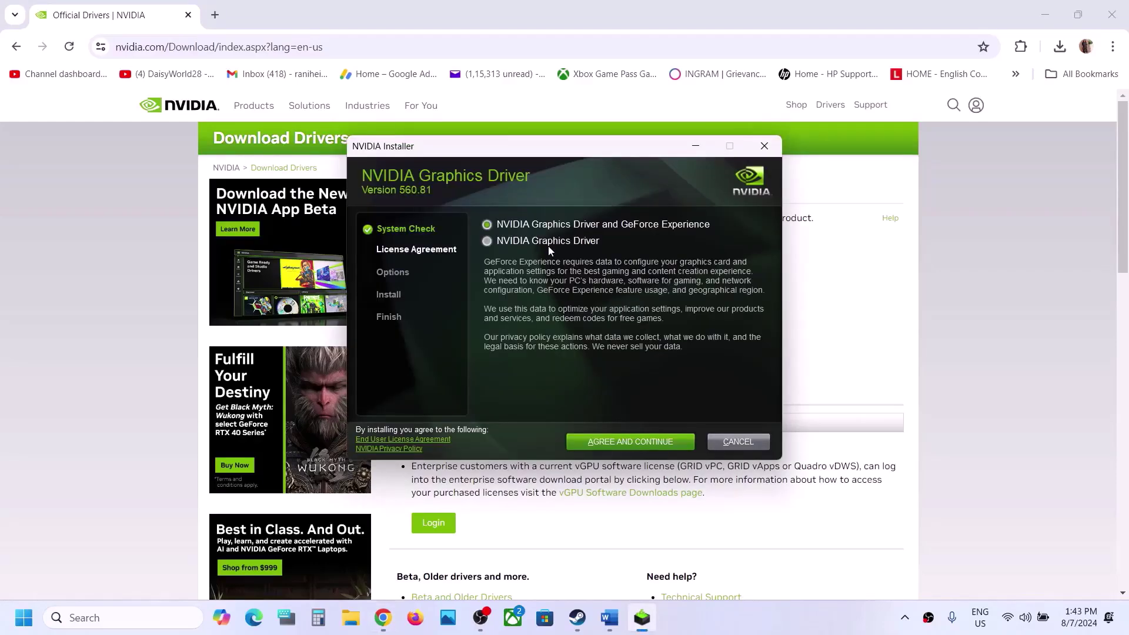
pyautogui.click(822, 319)
pyautogui.click(559, 238)
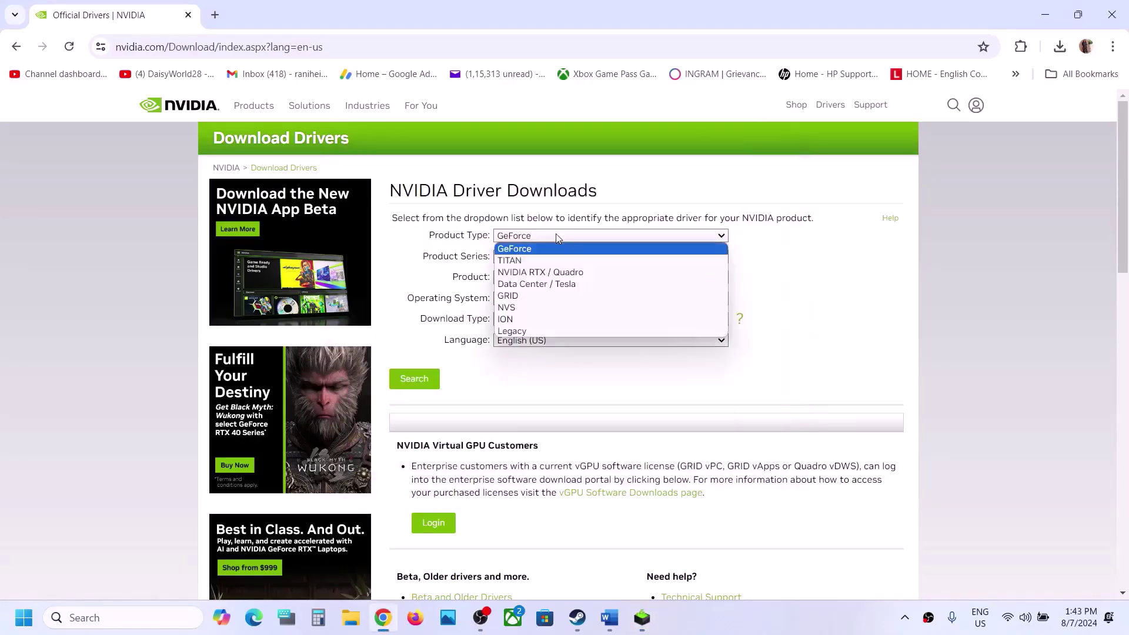
pyautogui.click(829, 279)
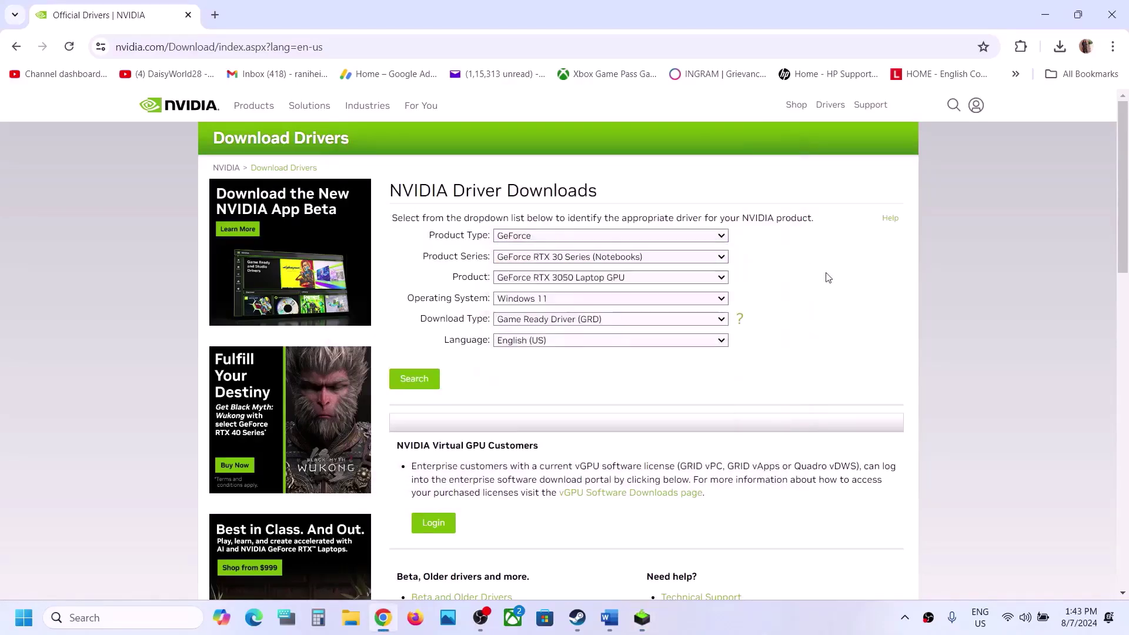
pyautogui.click(626, 261)
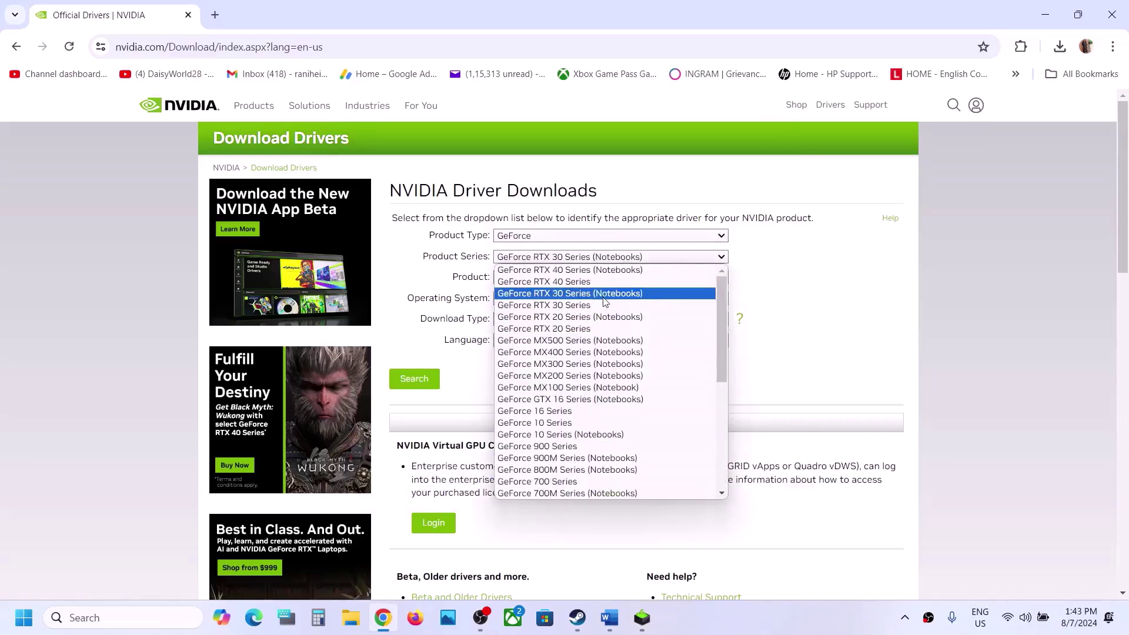
pyautogui.click(602, 293)
pyautogui.click(612, 281)
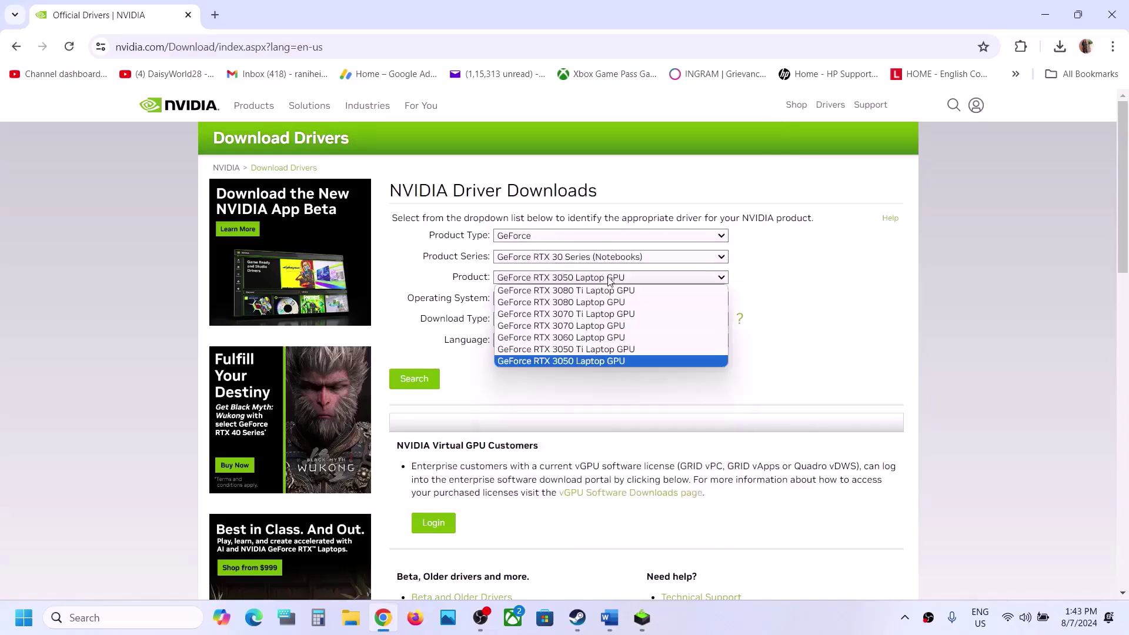
pyautogui.click(599, 366)
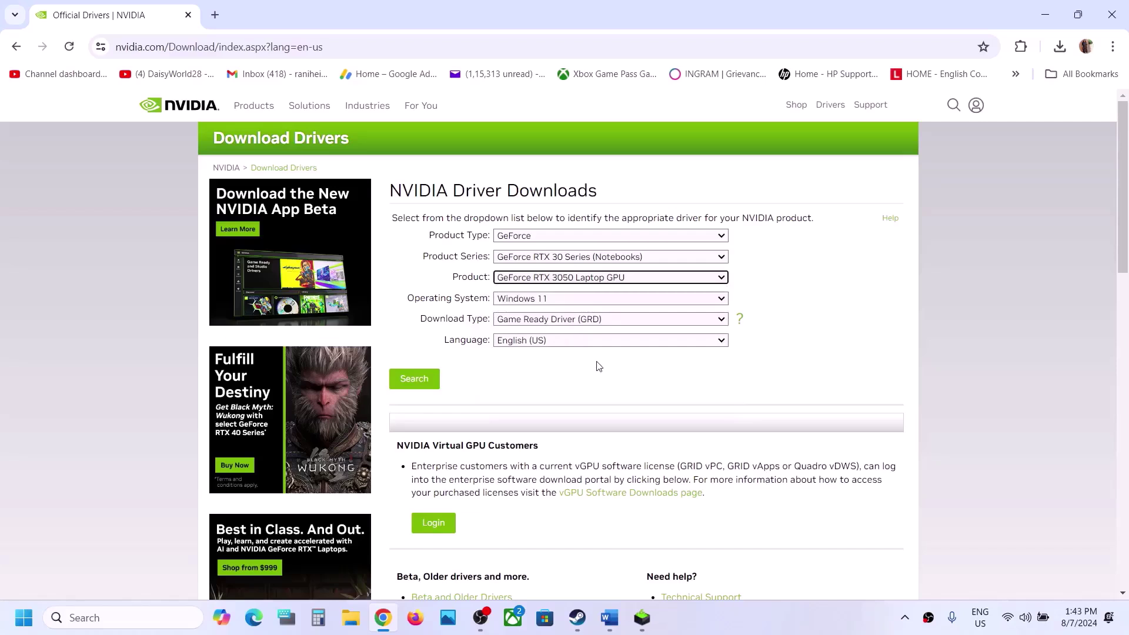
# Step: Set the operating system to Windows 11, search for the matching driver and proceed to its download
pyautogui.click(553, 303)
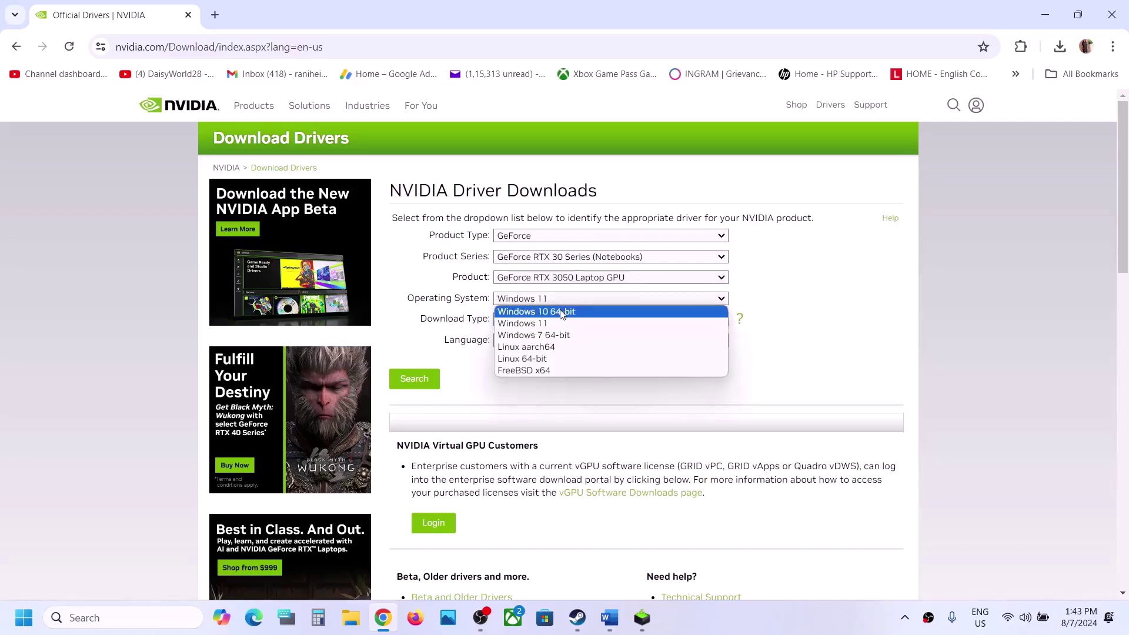
pyautogui.click(553, 324)
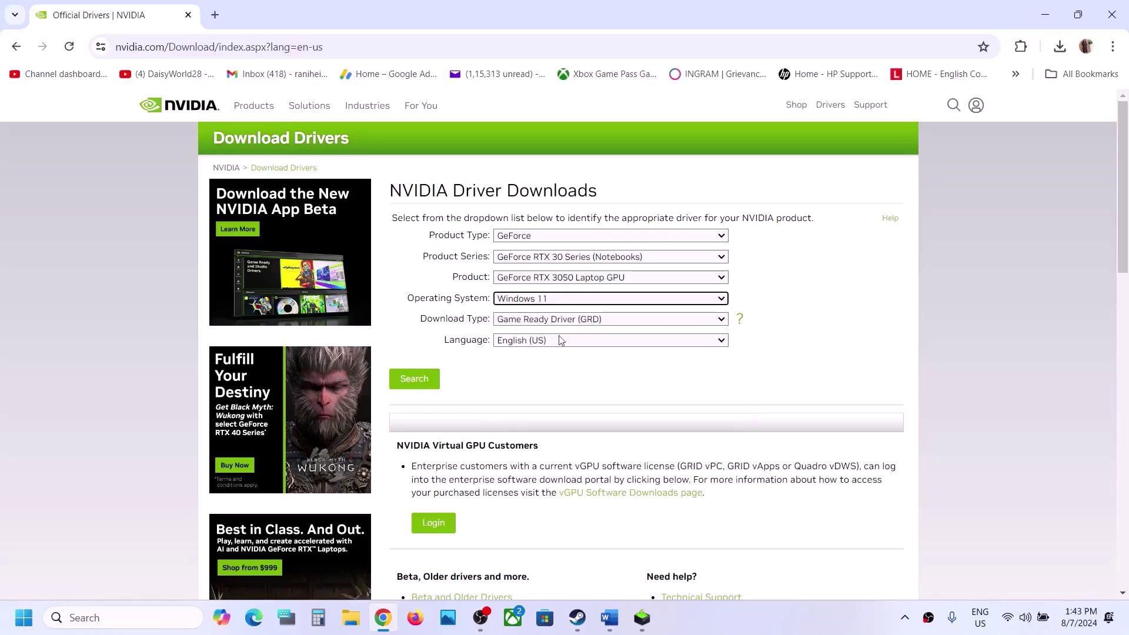
pyautogui.click(427, 380)
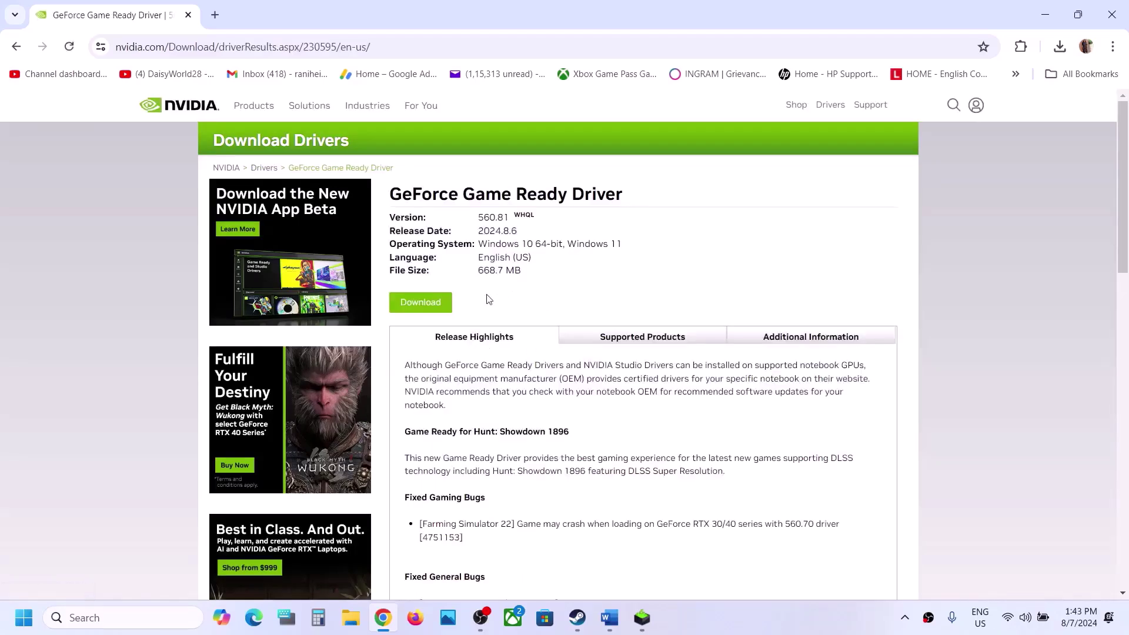
pyautogui.click(425, 306)
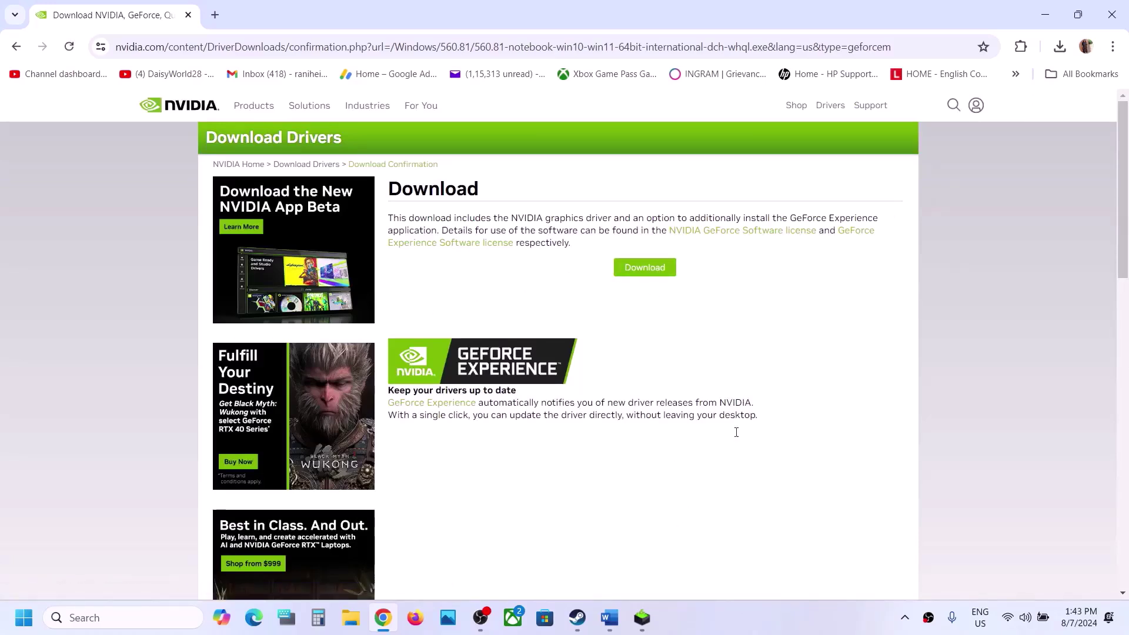
# Step: In the NVIDIA Installer, accept the license and start a Custom (Advanced) installation with Perform a clean installation enabled
pyautogui.click(642, 612)
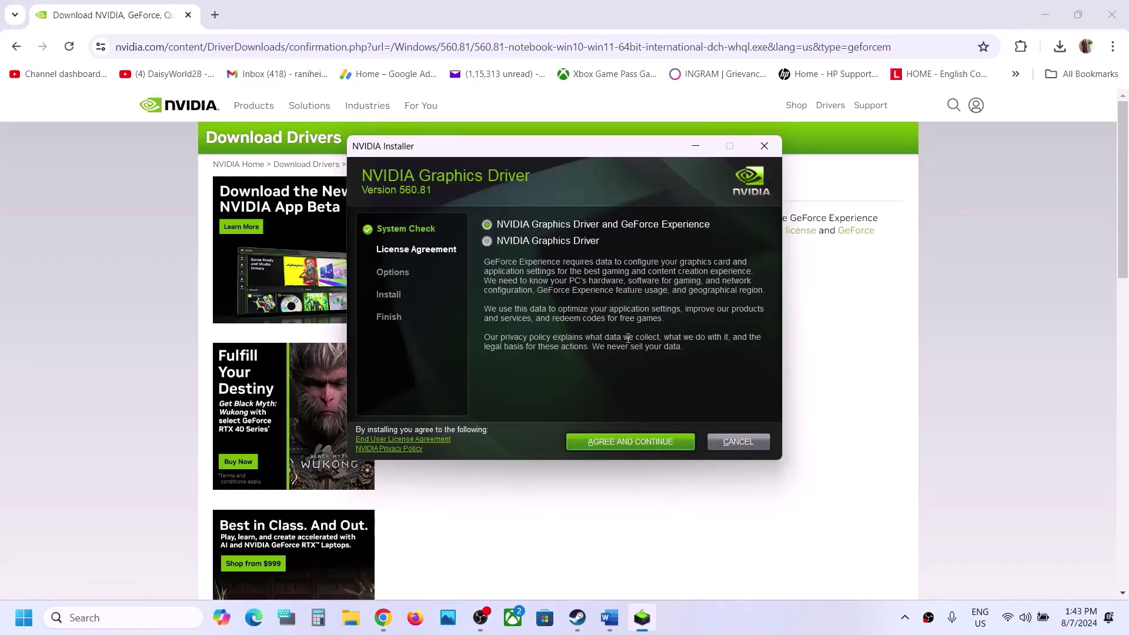
pyautogui.click(641, 441)
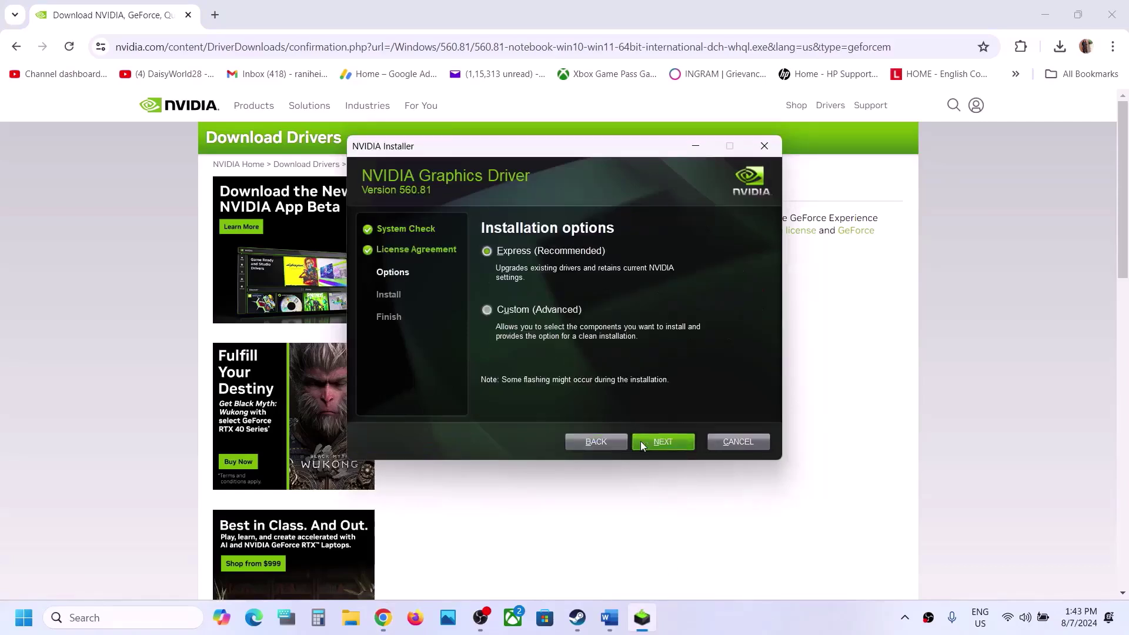
pyautogui.click(524, 311)
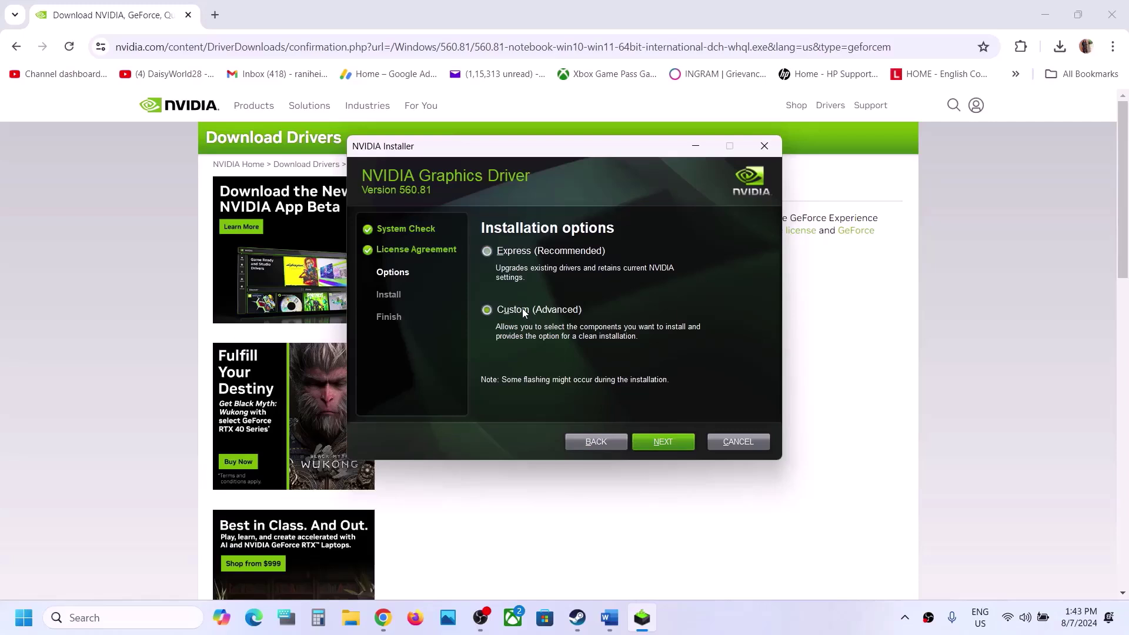
pyautogui.click(661, 441)
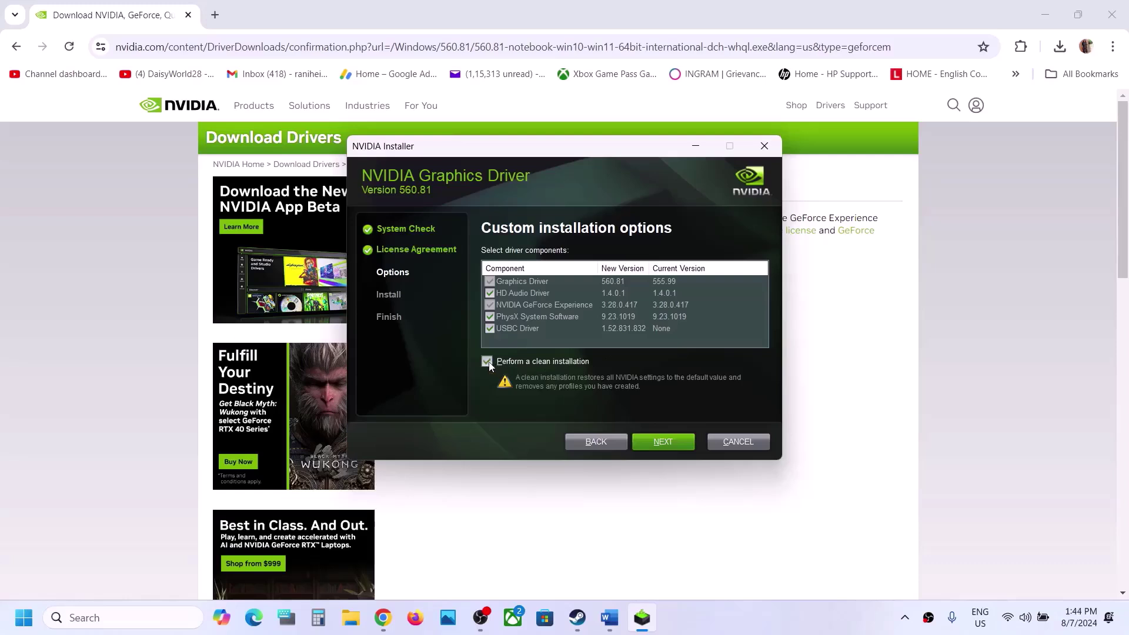
pyautogui.click(670, 446)
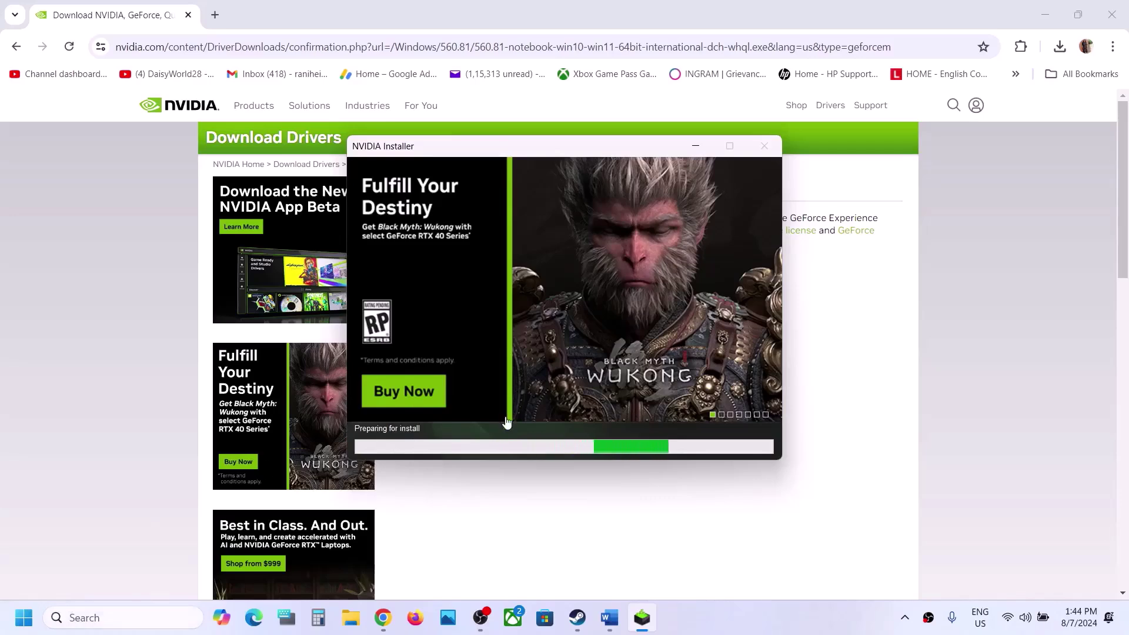
# Step: Look at the Start menu's power options for restarting the computer, and dismiss the menu
pyautogui.press('super')
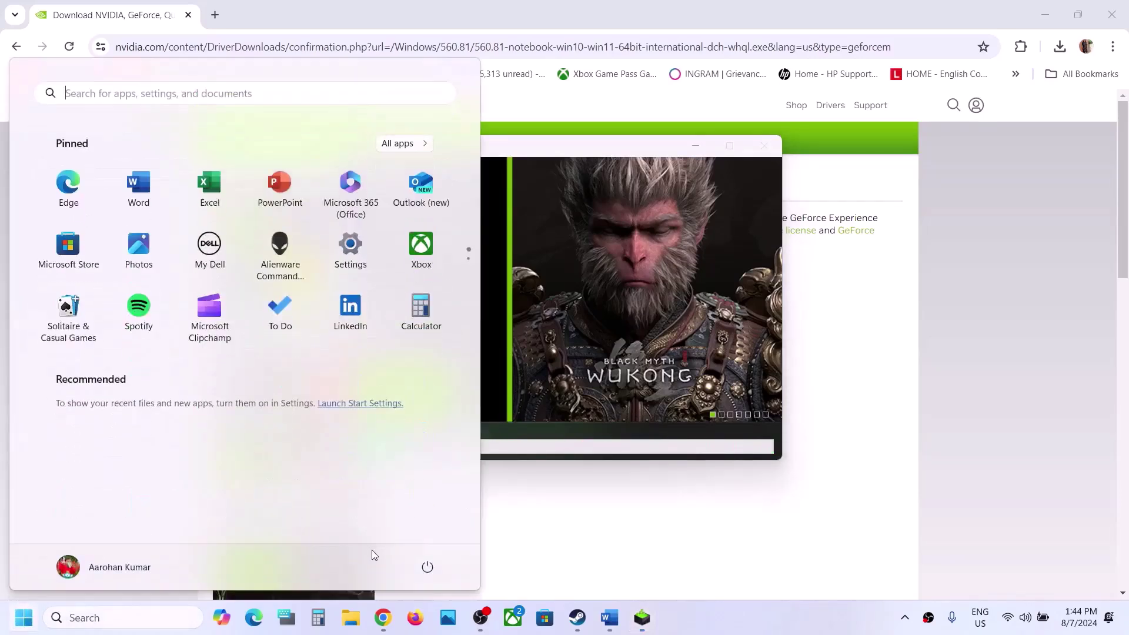
pyautogui.click(426, 567)
pyautogui.press('Escape')
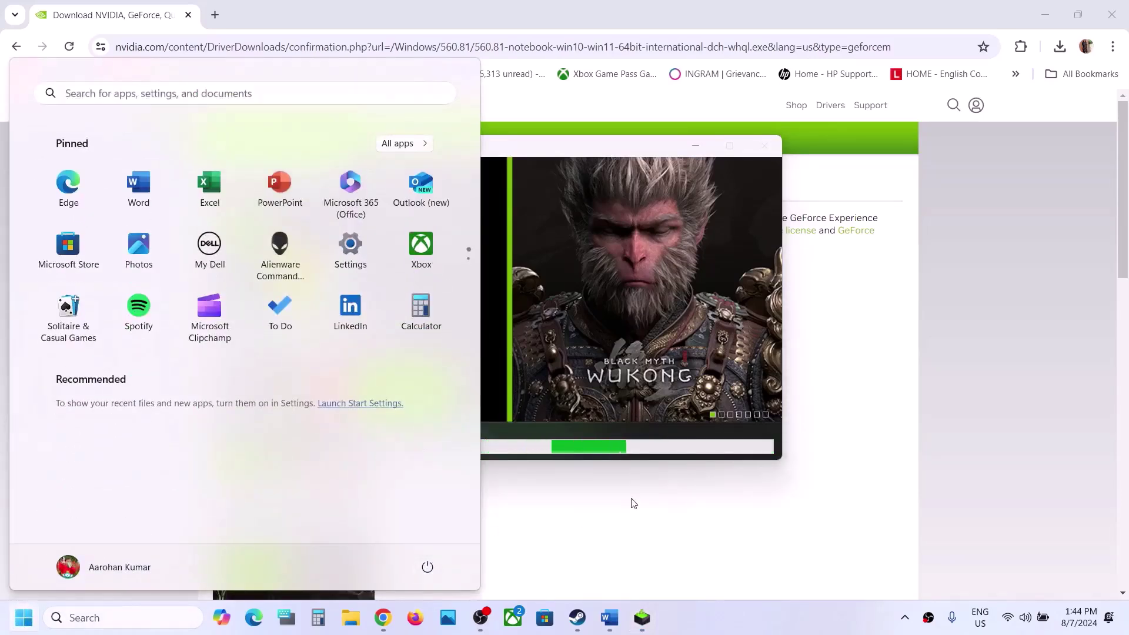
pyautogui.click(682, 336)
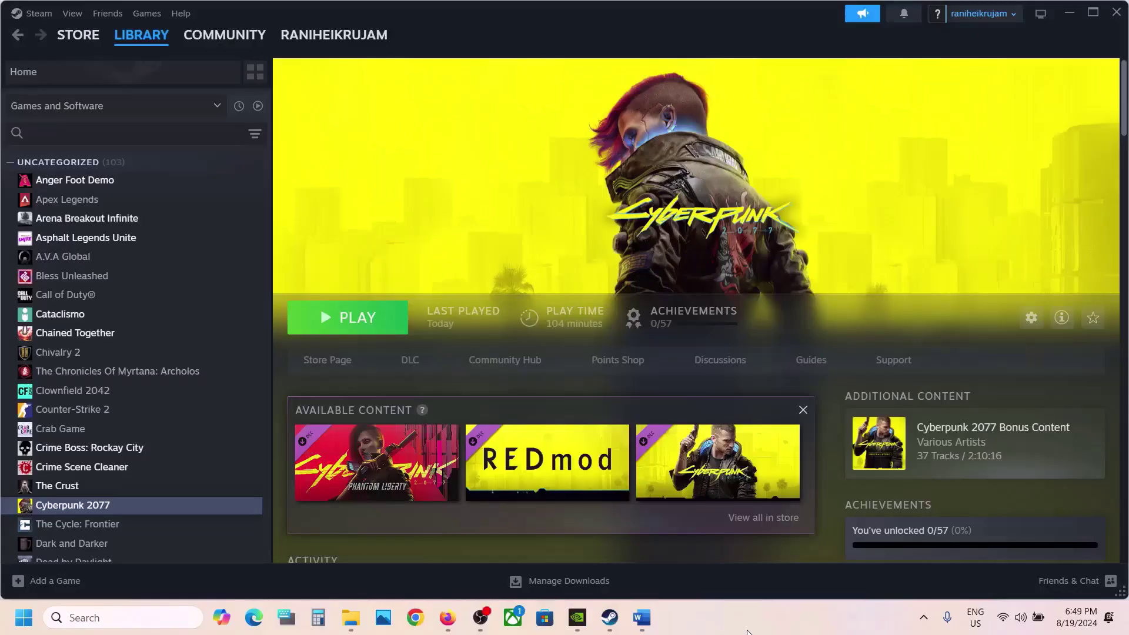
# Step: Return to the Word document and read step 13 on running the game on the dedicated graphics card
pyautogui.click(641, 618)
pyautogui.scroll(-10, 270, 270)
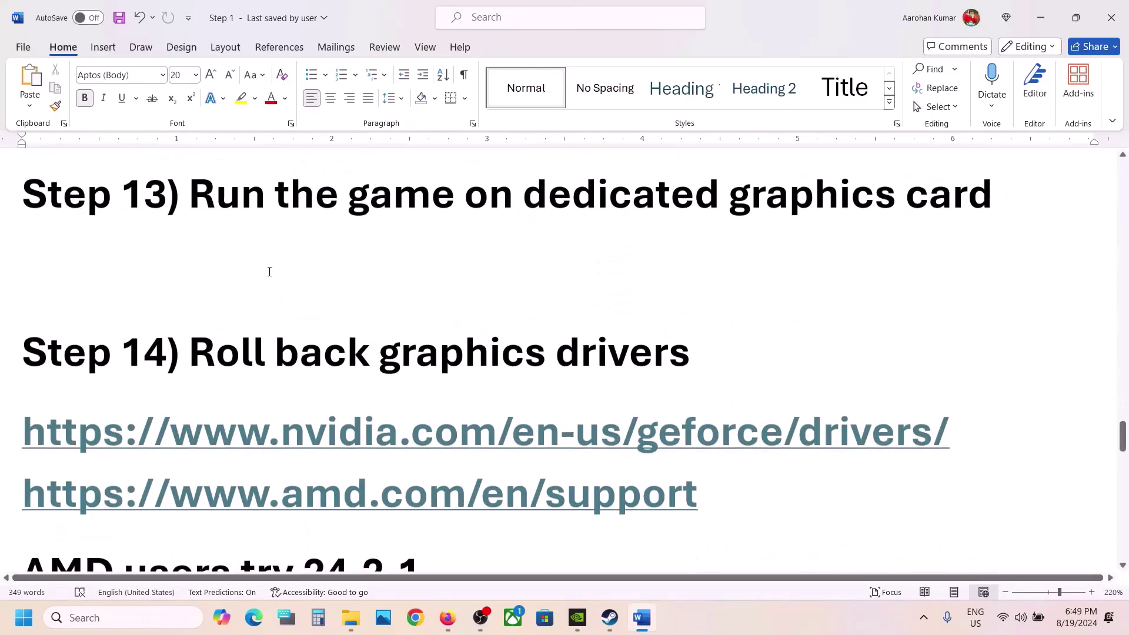
pyautogui.scroll(2, 820, 246)
pyautogui.doubleClick(775, 300)
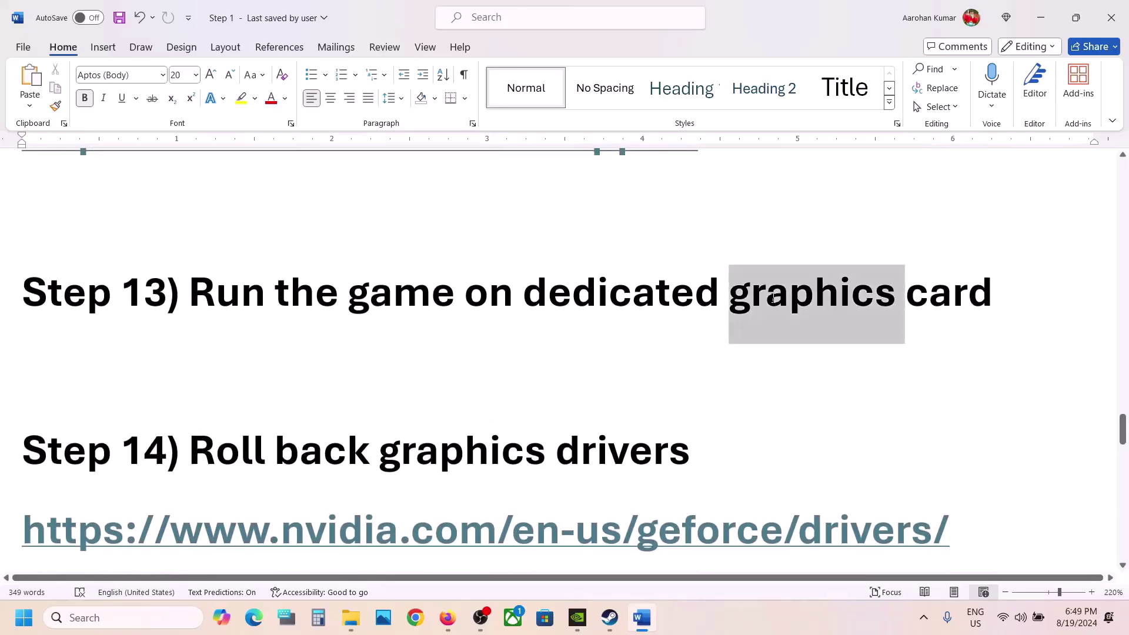
# Step: Search Windows for "graphics" and open Graphics settings
pyautogui.click(176, 618)
pyautogui.write('graphics')
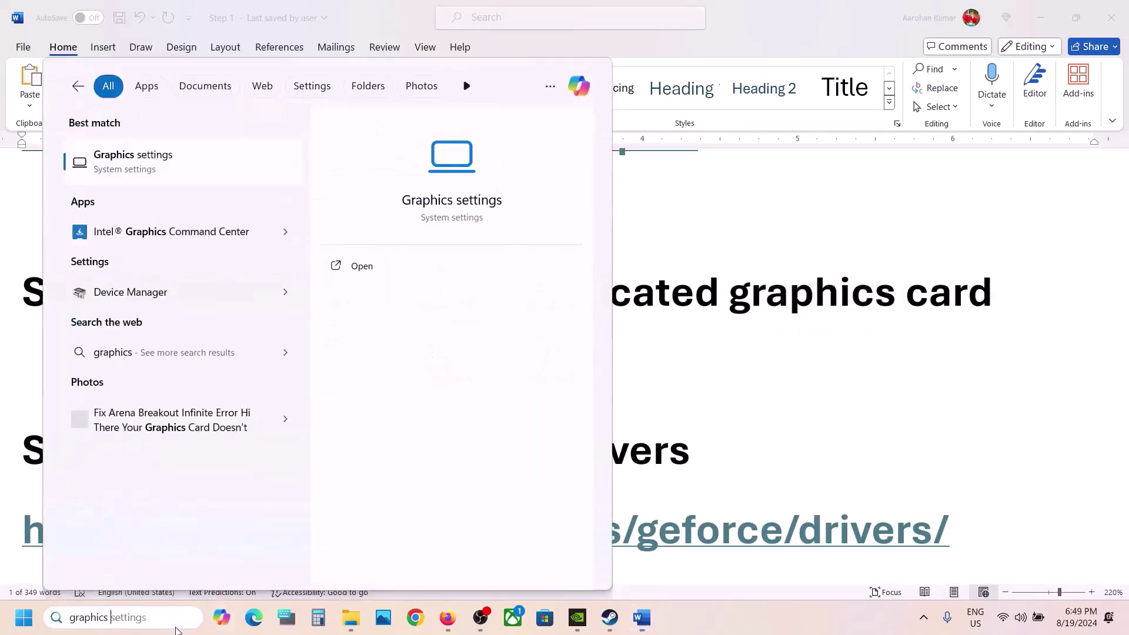
pyautogui.click(169, 169)
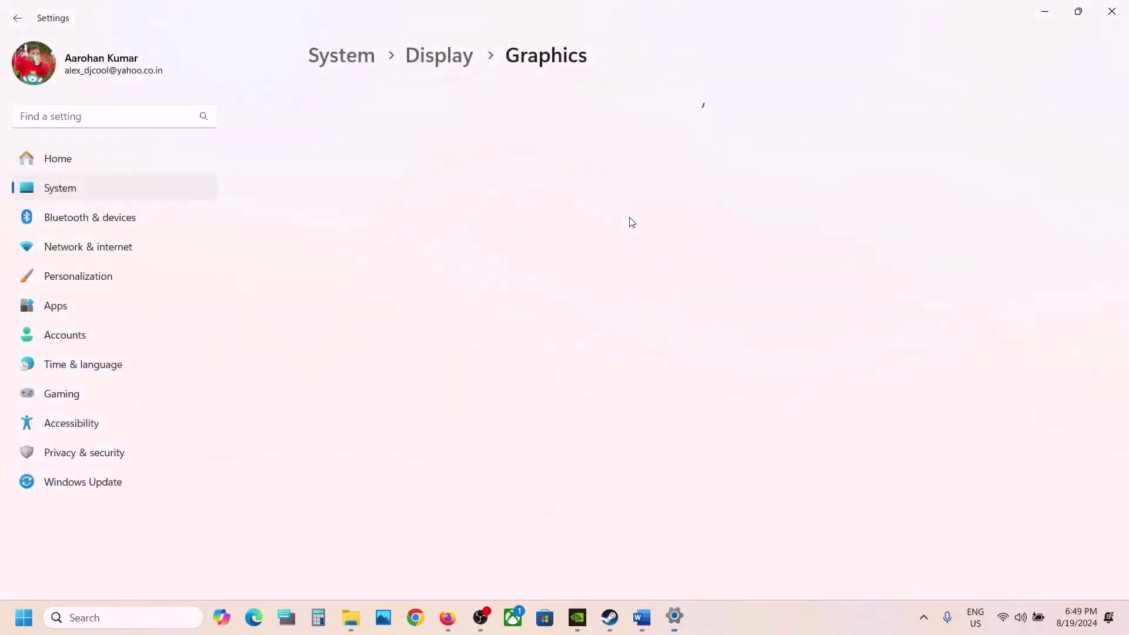
# Step: Try to add Cyberpunk2077 from steamapps\common\Cyberpunk 2077\bin\x64 as a desktop app under the custom graphics options
pyautogui.click(356, 264)
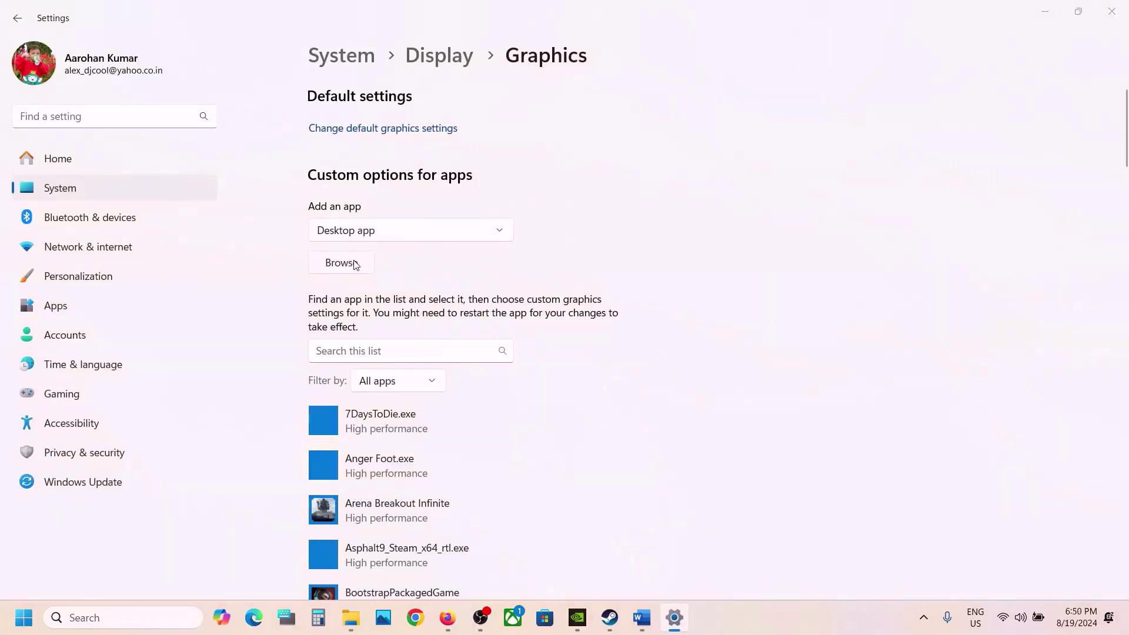
pyautogui.click(213, 51)
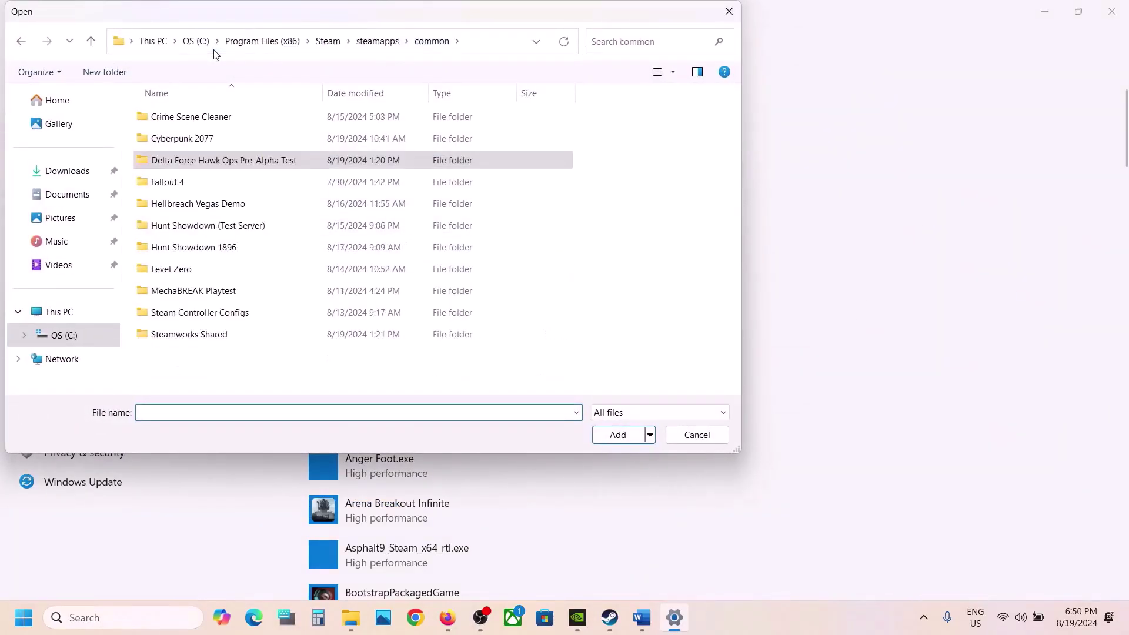
pyautogui.doubleClick(205, 138)
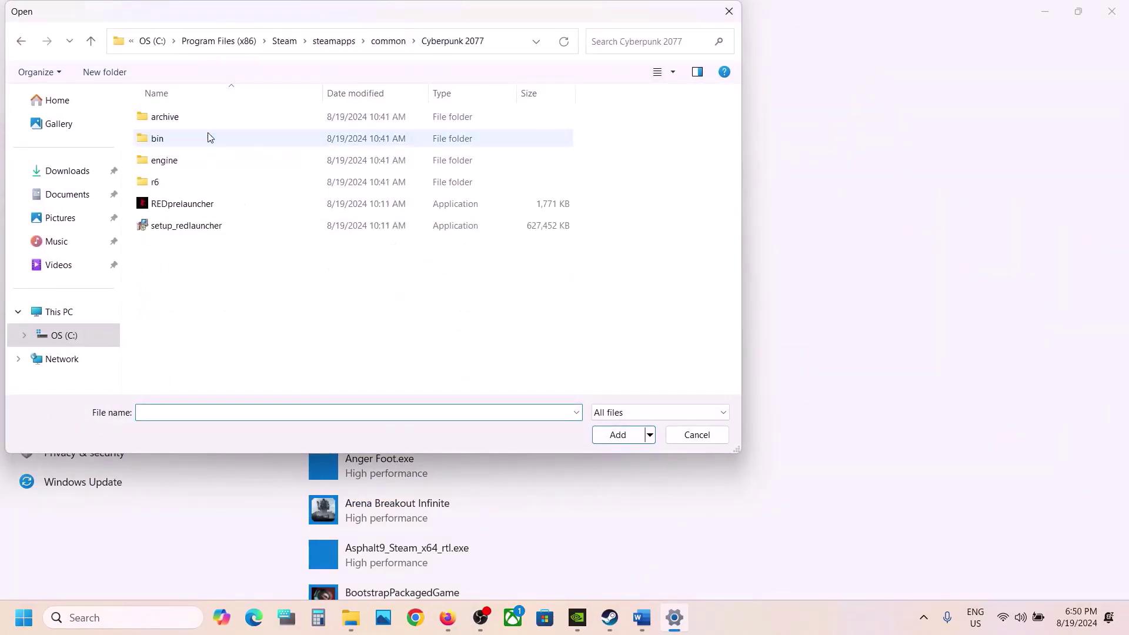
pyautogui.doubleClick(158, 140)
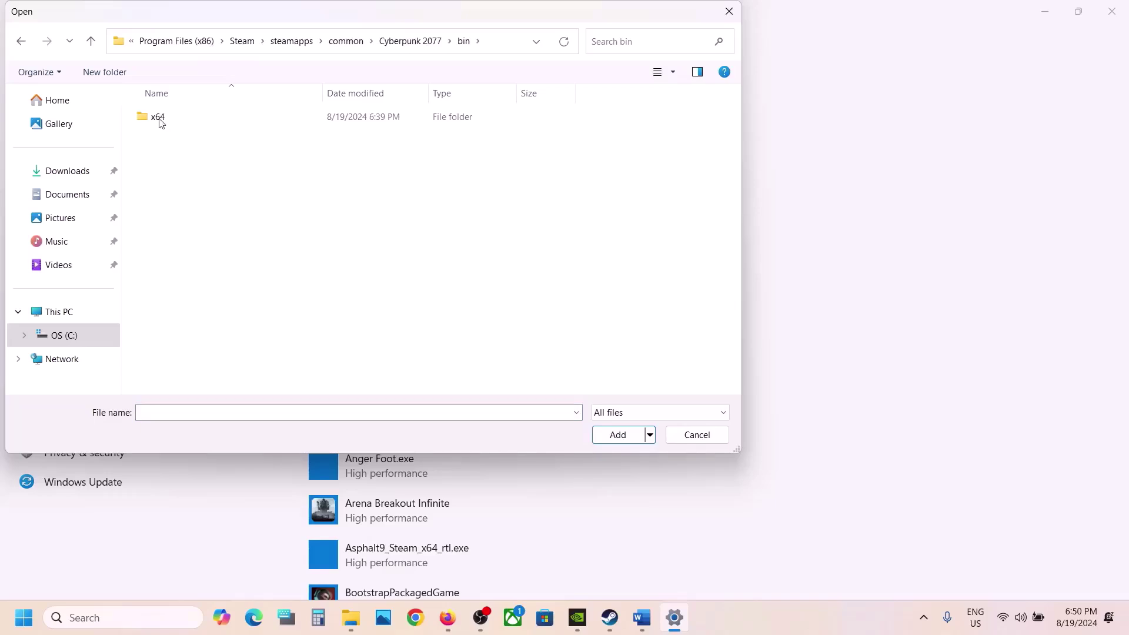
pyautogui.doubleClick(159, 118)
pyautogui.click(168, 165)
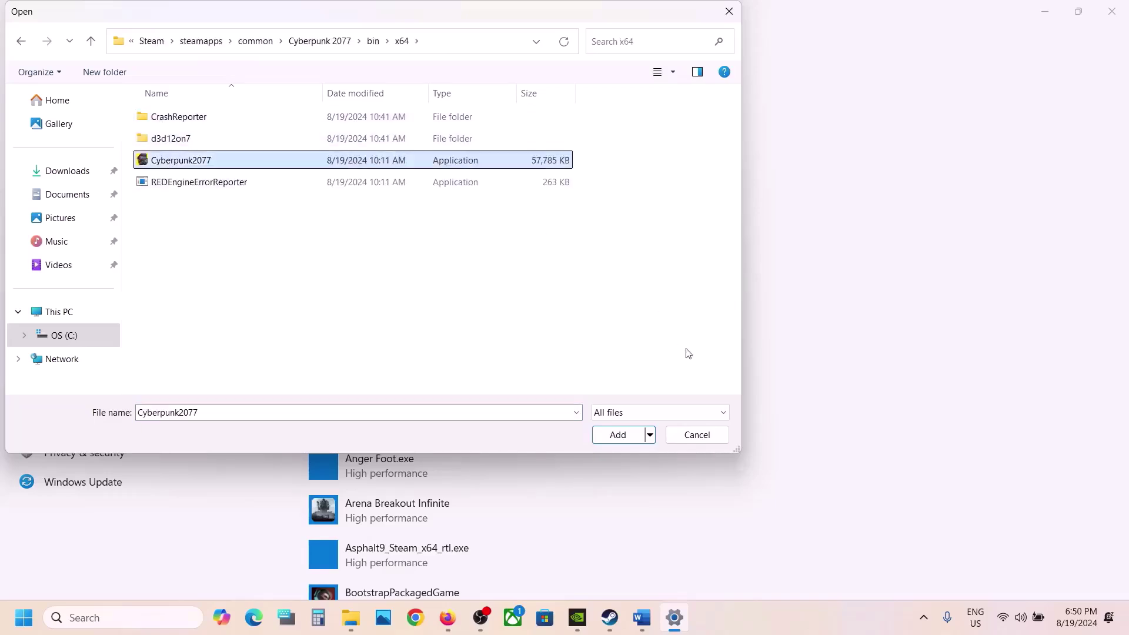
pyautogui.click(617, 434)
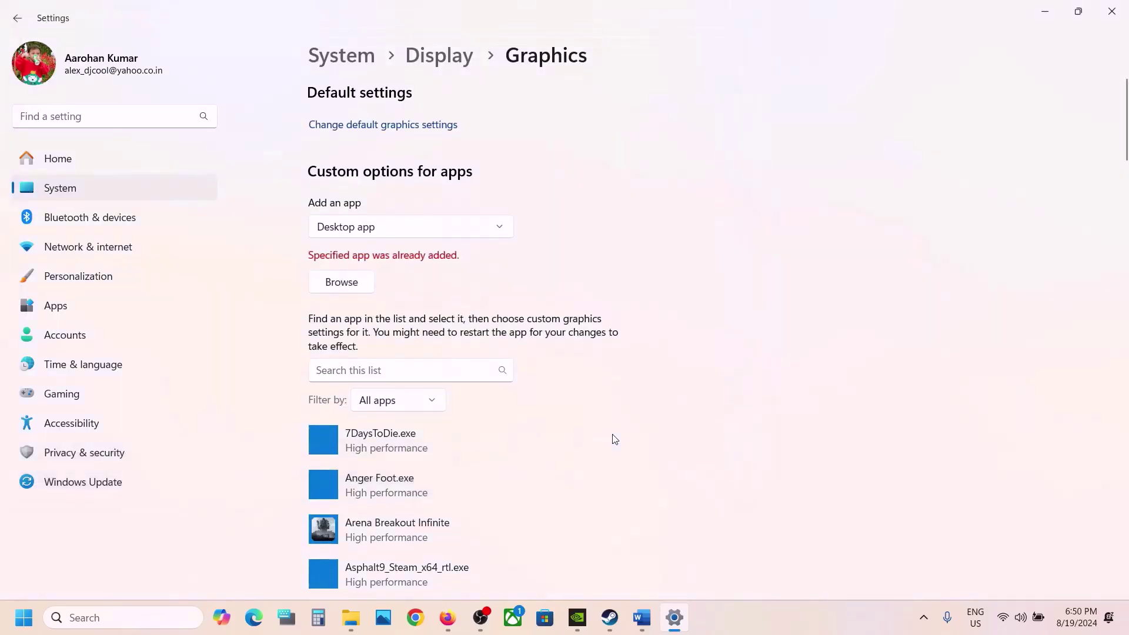
# Step: Set the graphics preference for Cyberpunk 2077 to High performance, save it, and close Settings
pyautogui.scroll(-10, 615, 440)
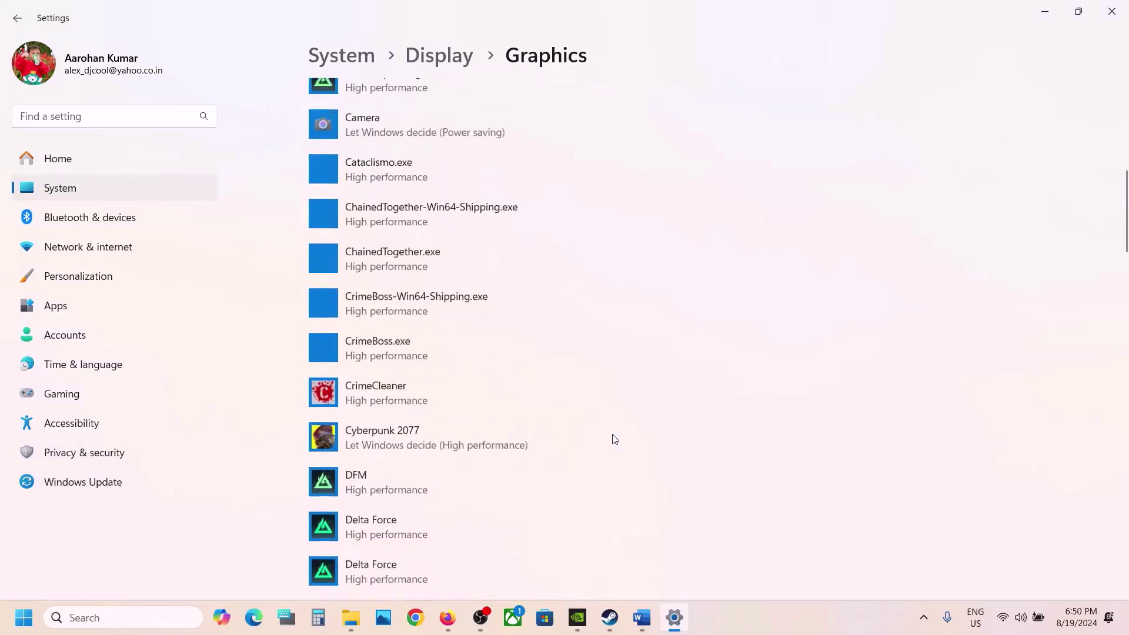
pyautogui.click(434, 438)
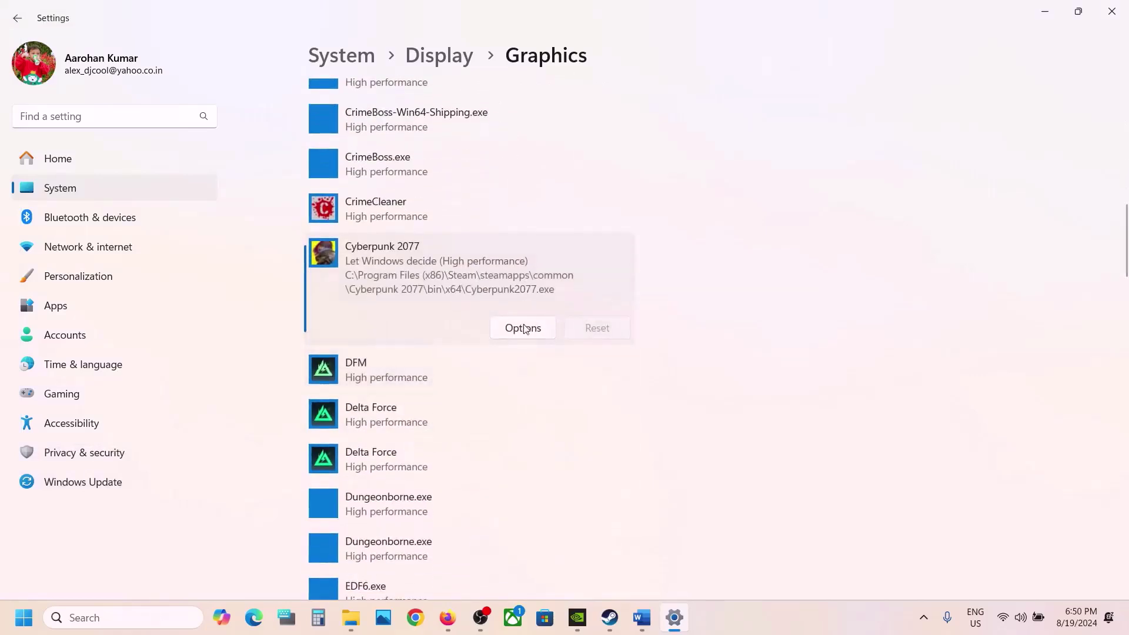
pyautogui.click(525, 328)
pyautogui.click(479, 298)
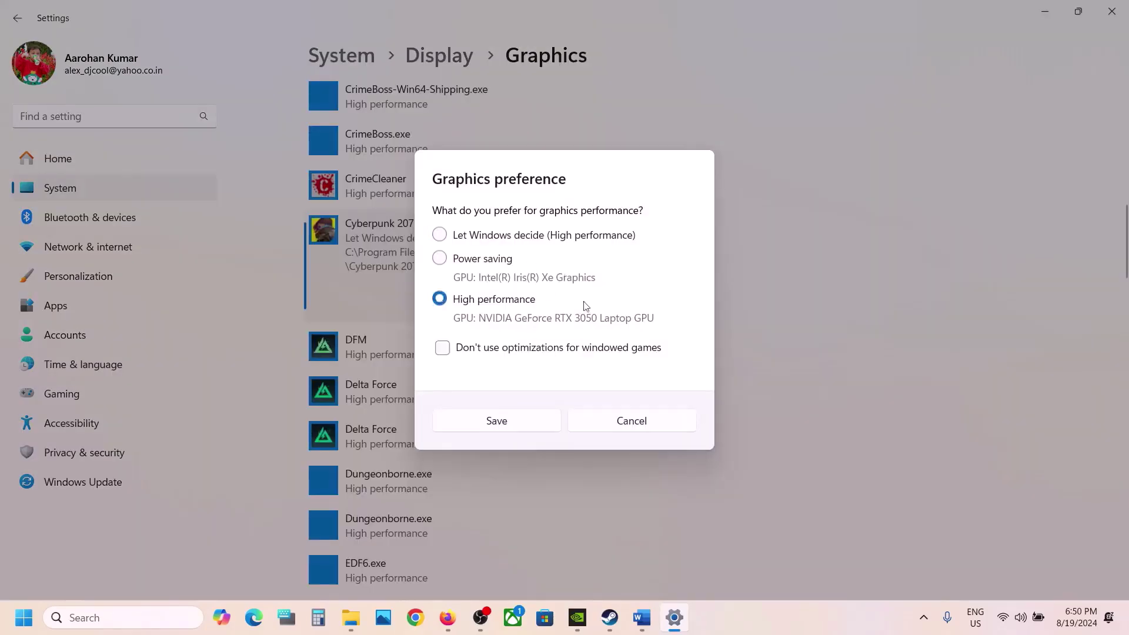
pyautogui.click(525, 425)
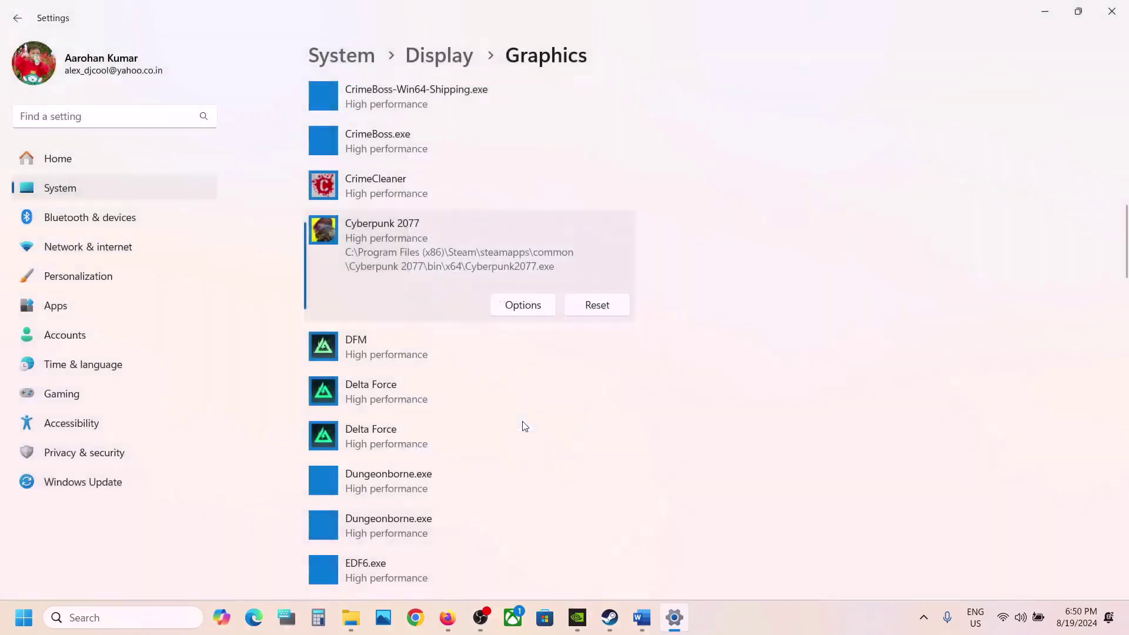
pyautogui.click(1111, 11)
# Step: Copy the NVIDIA GeForce drivers link from step 14 of the Word document and open it in Chrome
pyautogui.scroll(-5, 378, 556)
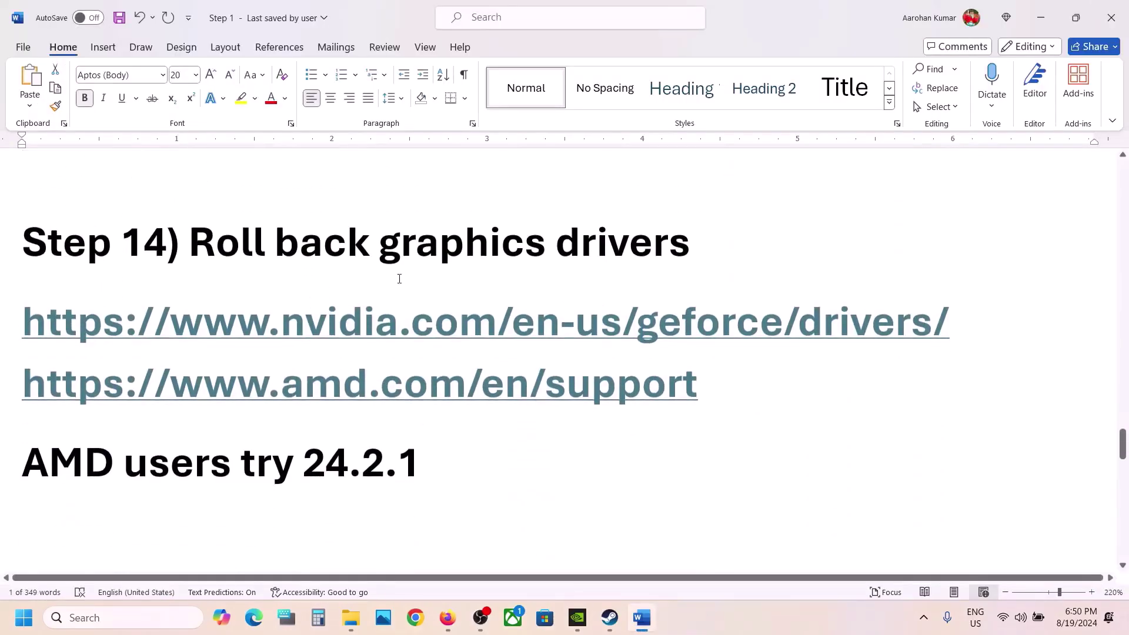
pyautogui.moveTo(953, 317); pyautogui.dragTo(11, 343)
pyautogui.hotkey('ctrl', 'c')
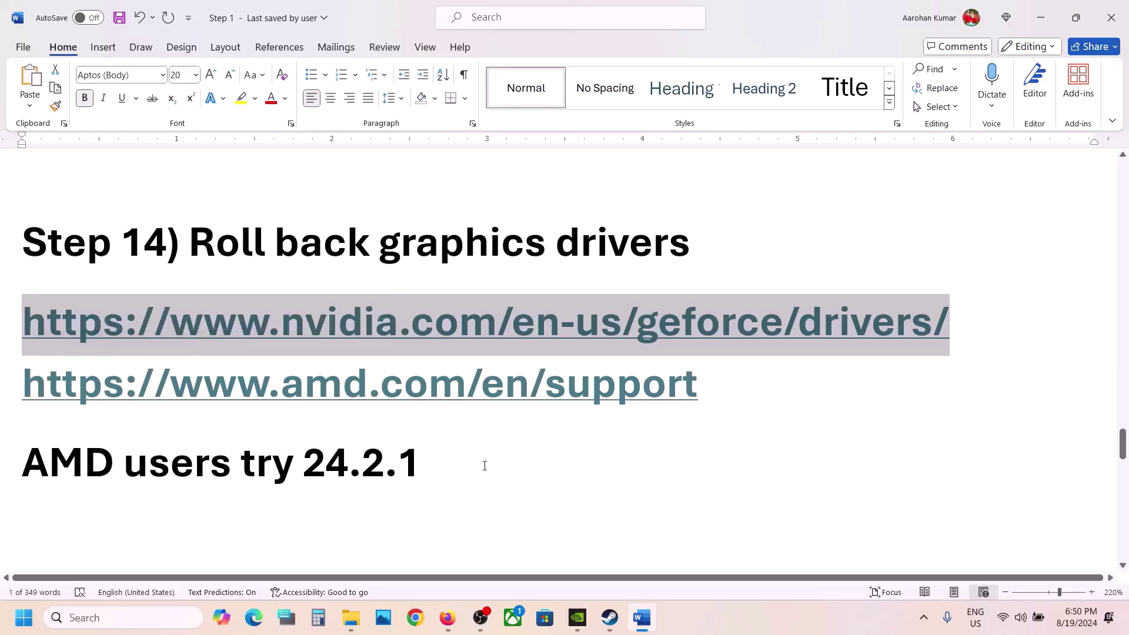
pyautogui.click(420, 628)
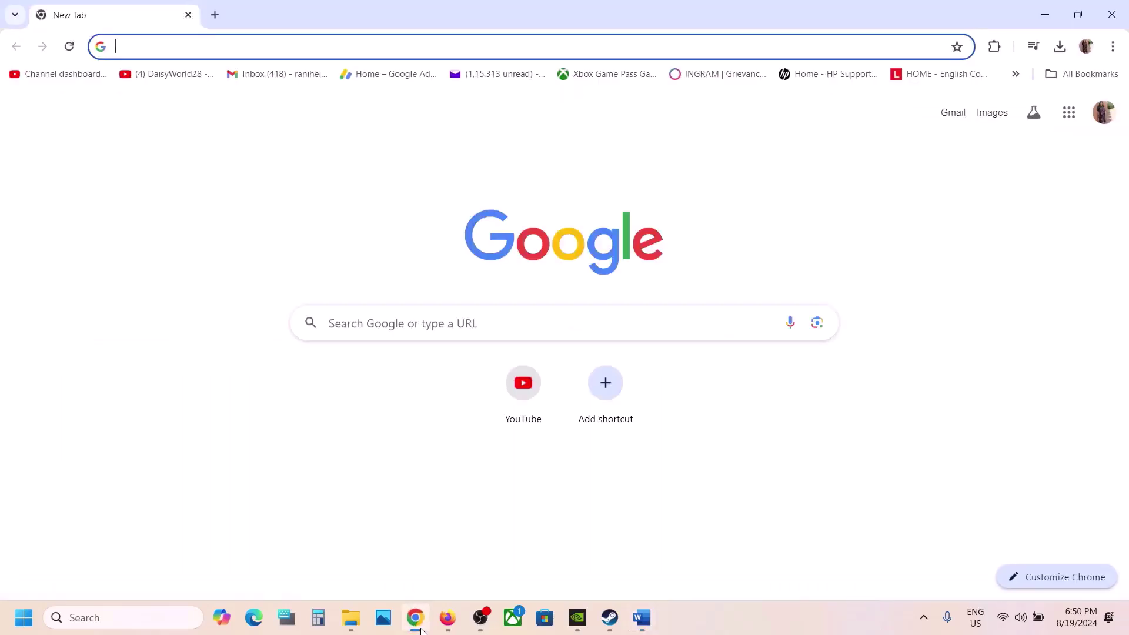
pyautogui.hotkey('ctrl', 'v')
pyautogui.press('Return')
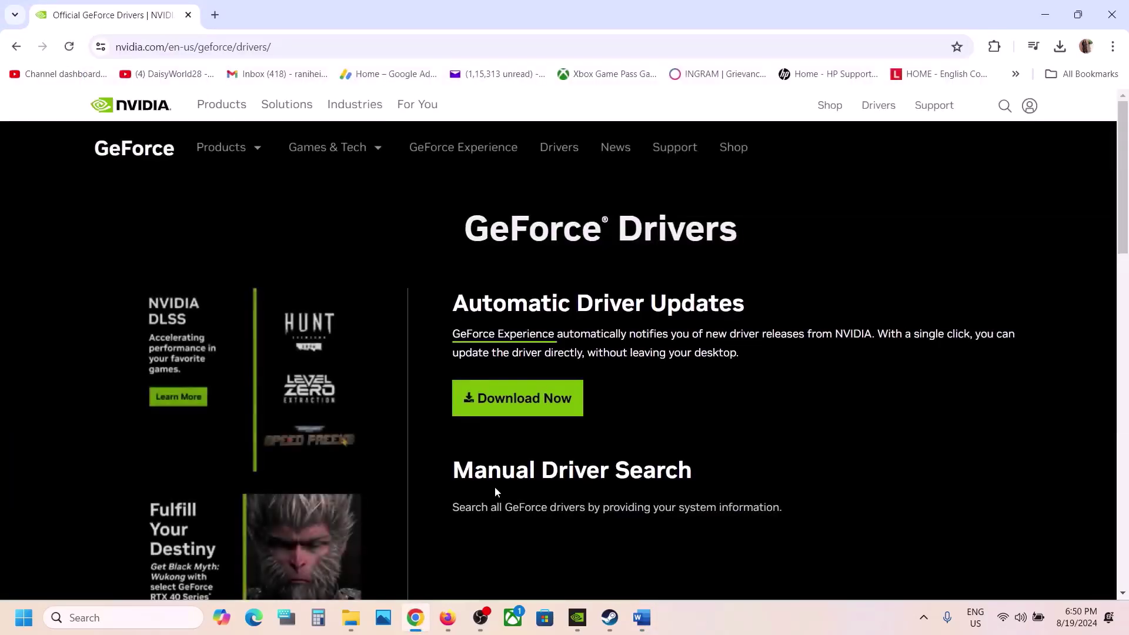
# Step: Search for GeForce RTX 3050 Laptop GPU drivers on Windows 11 and compare the current and older Game Ready Driver versions
pyautogui.scroll(-6, 495, 488)
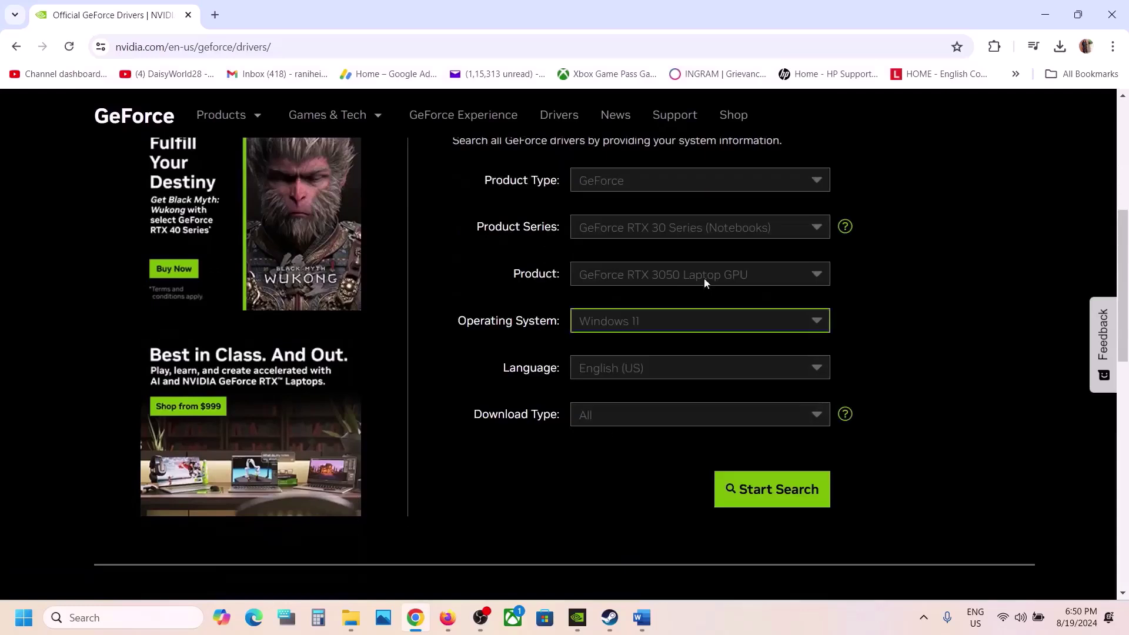
pyautogui.click(753, 496)
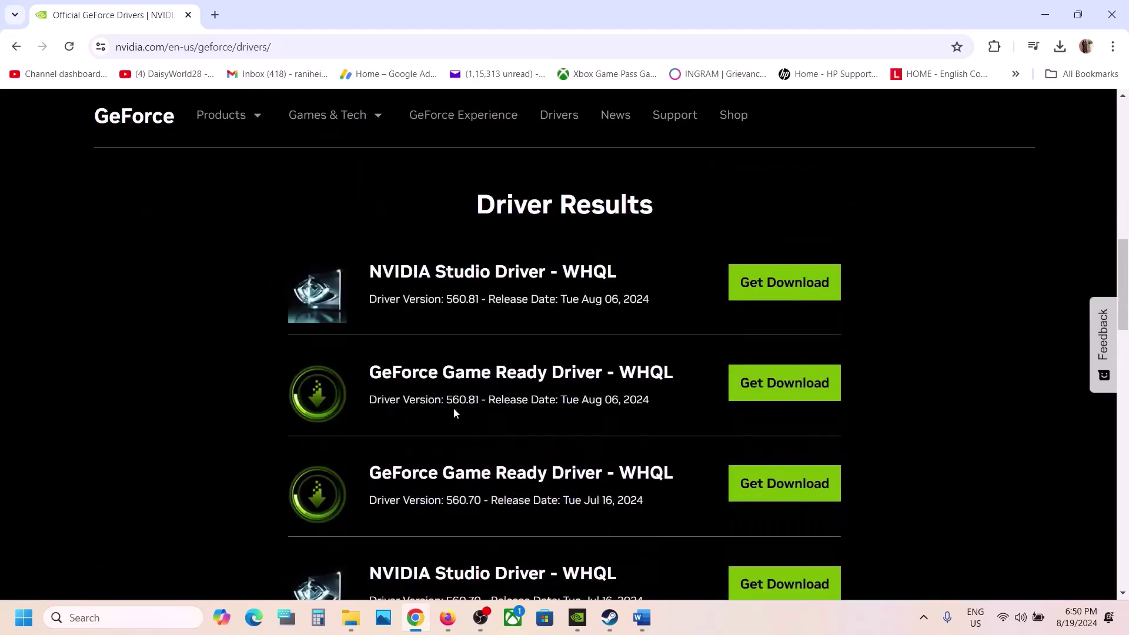
pyautogui.moveTo(447, 401); pyautogui.dragTo(491, 388)
pyautogui.scroll(-2, 481, 400)
pyautogui.scroll(-2, 491, 388)
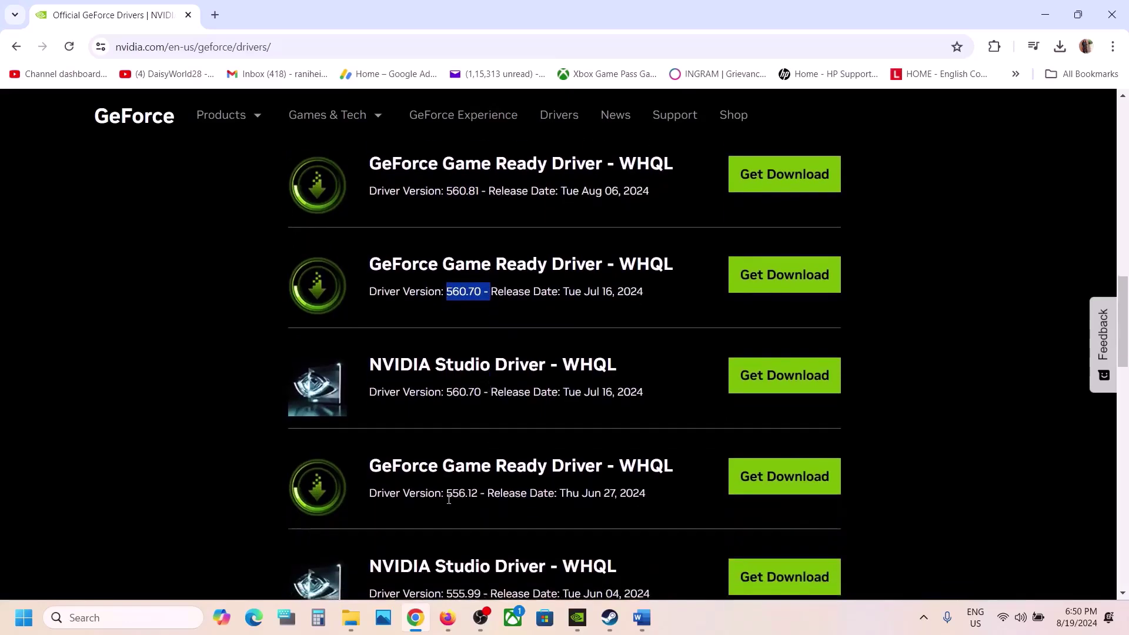
pyautogui.moveTo(447, 495); pyautogui.dragTo(478, 497)
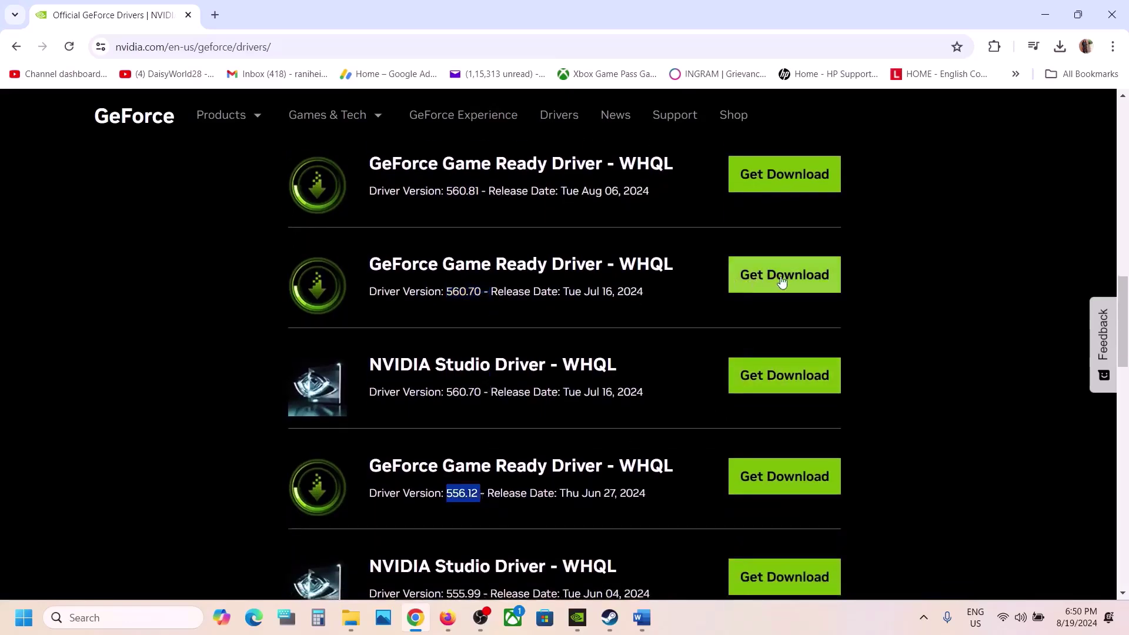
pyautogui.scroll(1, 585, 296)
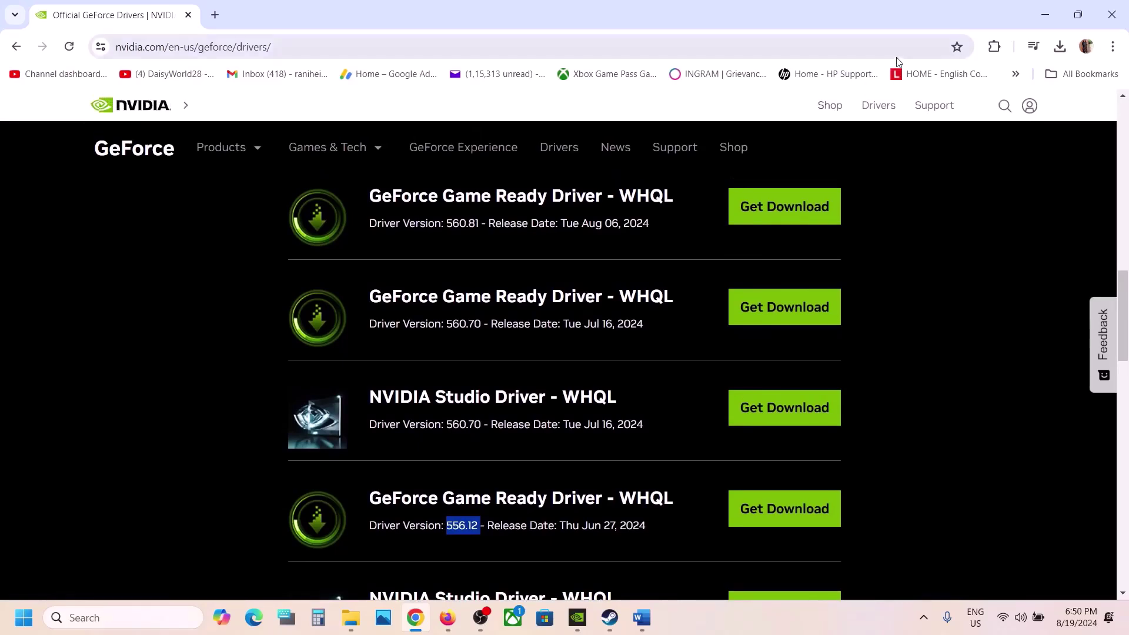
# Step: Return to the Word document and highlight the AMD support link and the suggested AMD driver version 24.2.1
pyautogui.click(1036, 17)
pyautogui.moveTo(200, 396); pyautogui.dragTo(616, 394)
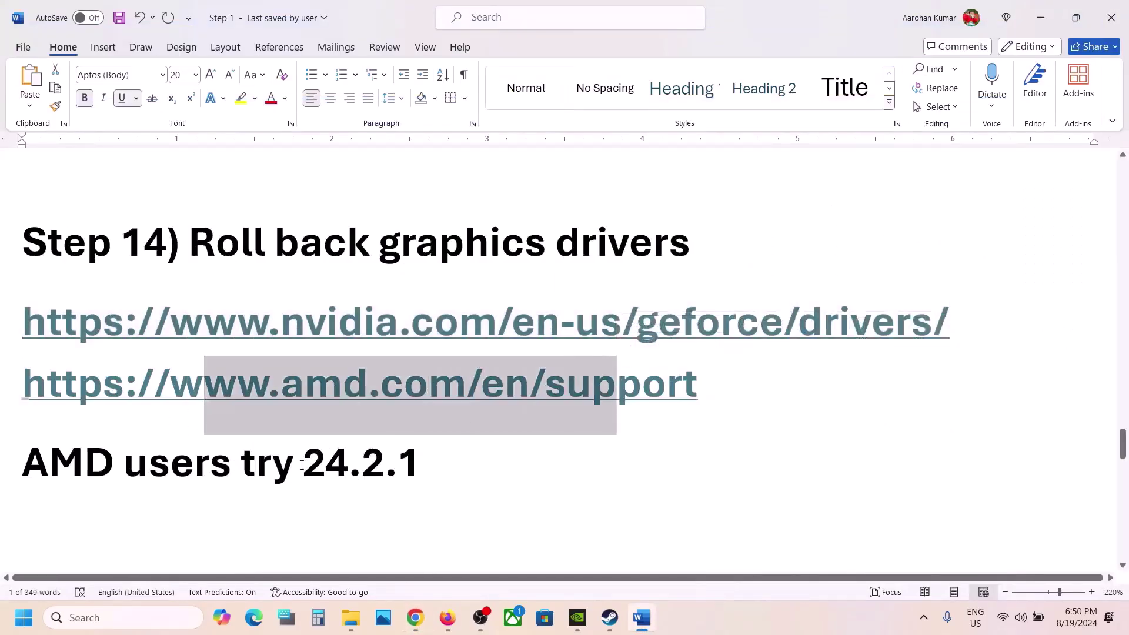
pyautogui.moveTo(302, 465); pyautogui.dragTo(423, 459)
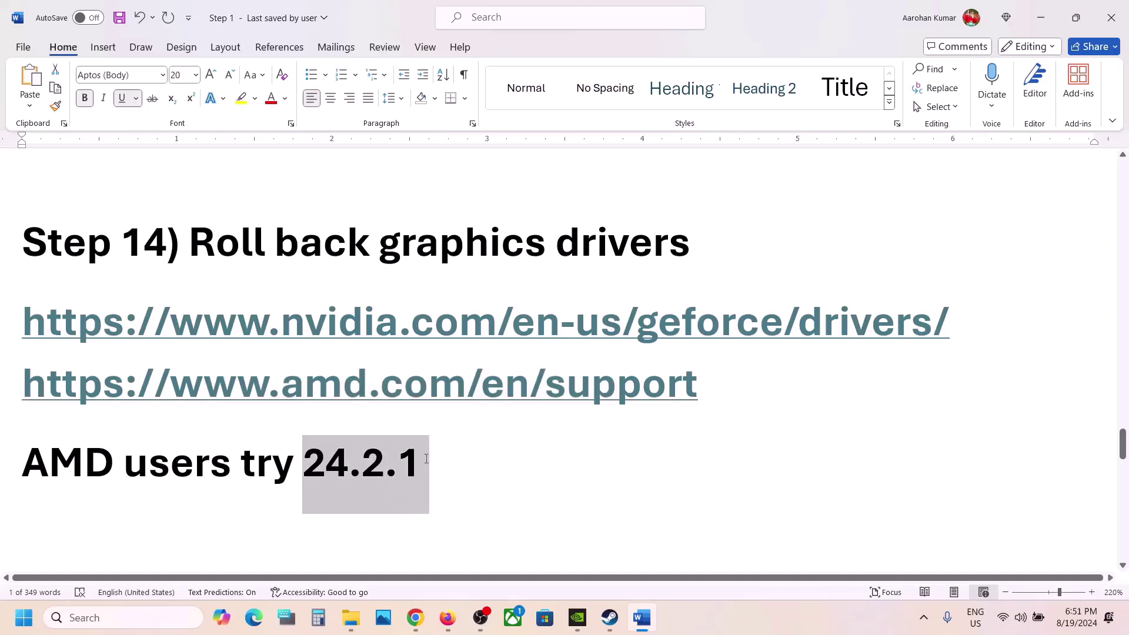